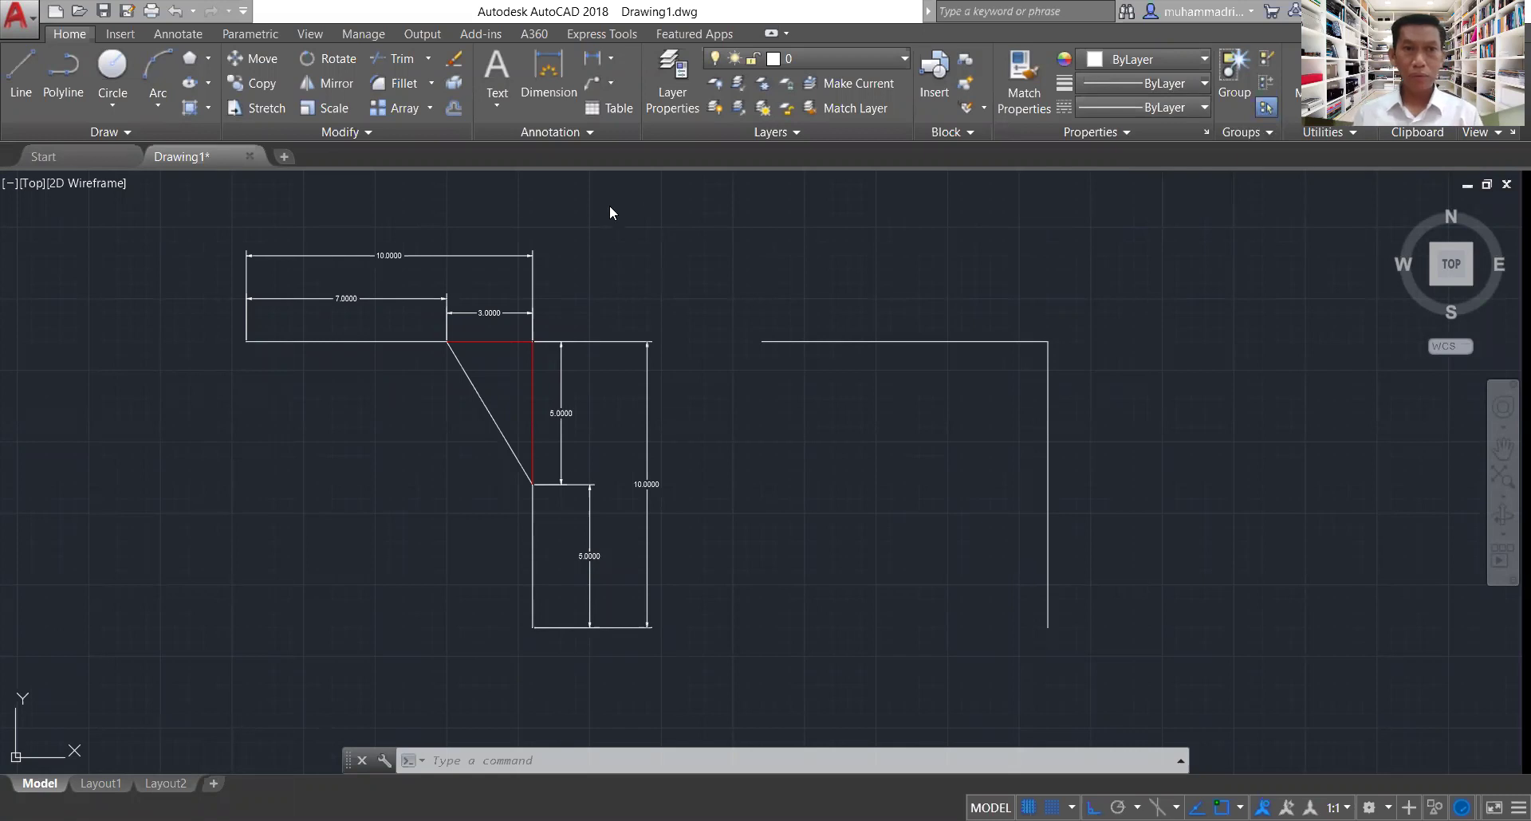
left_click(367, 132)
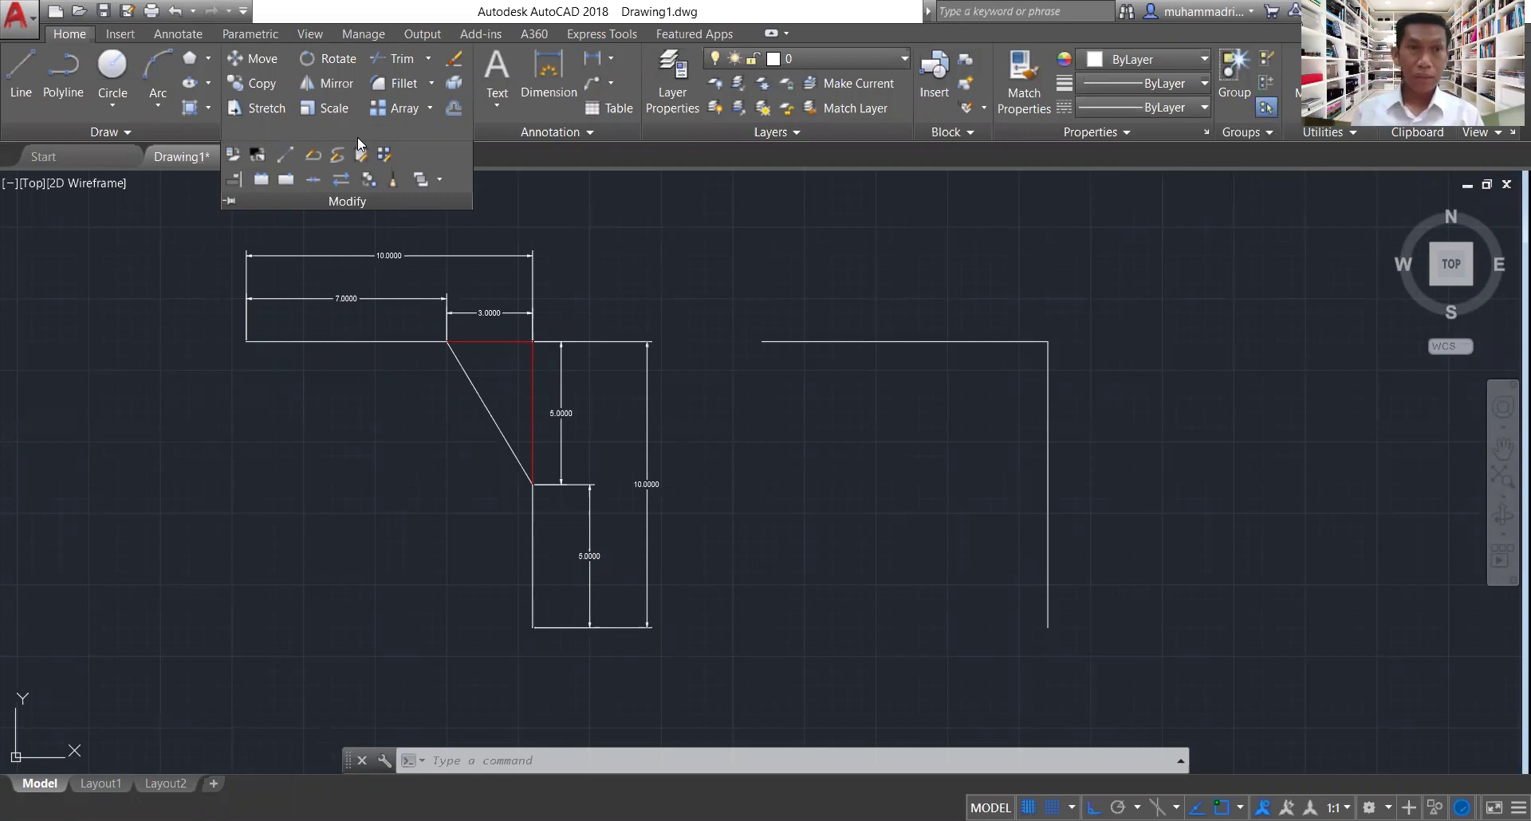
left_click(431, 84)
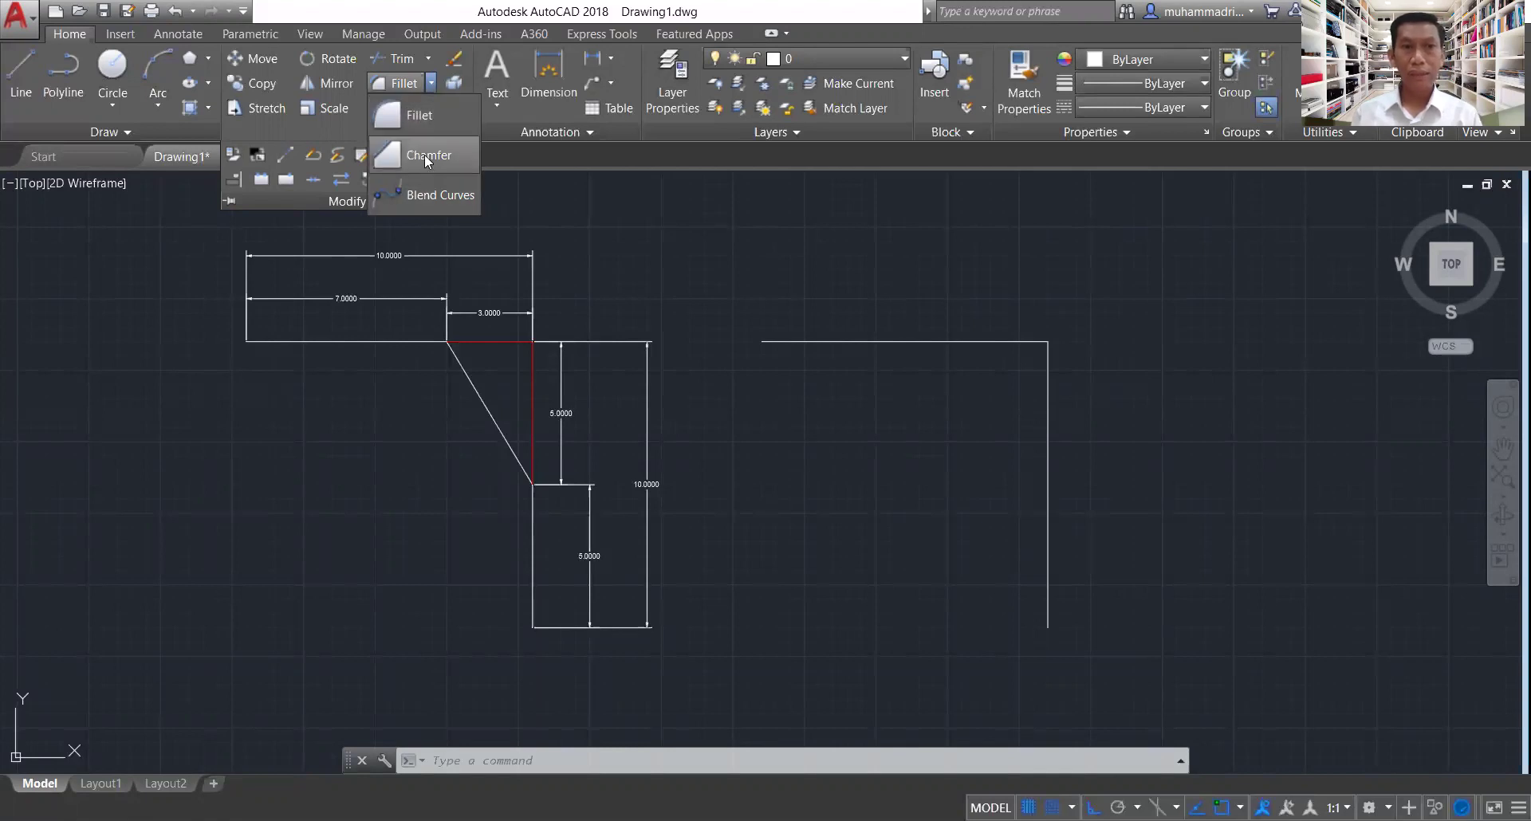
left_click(617, 240)
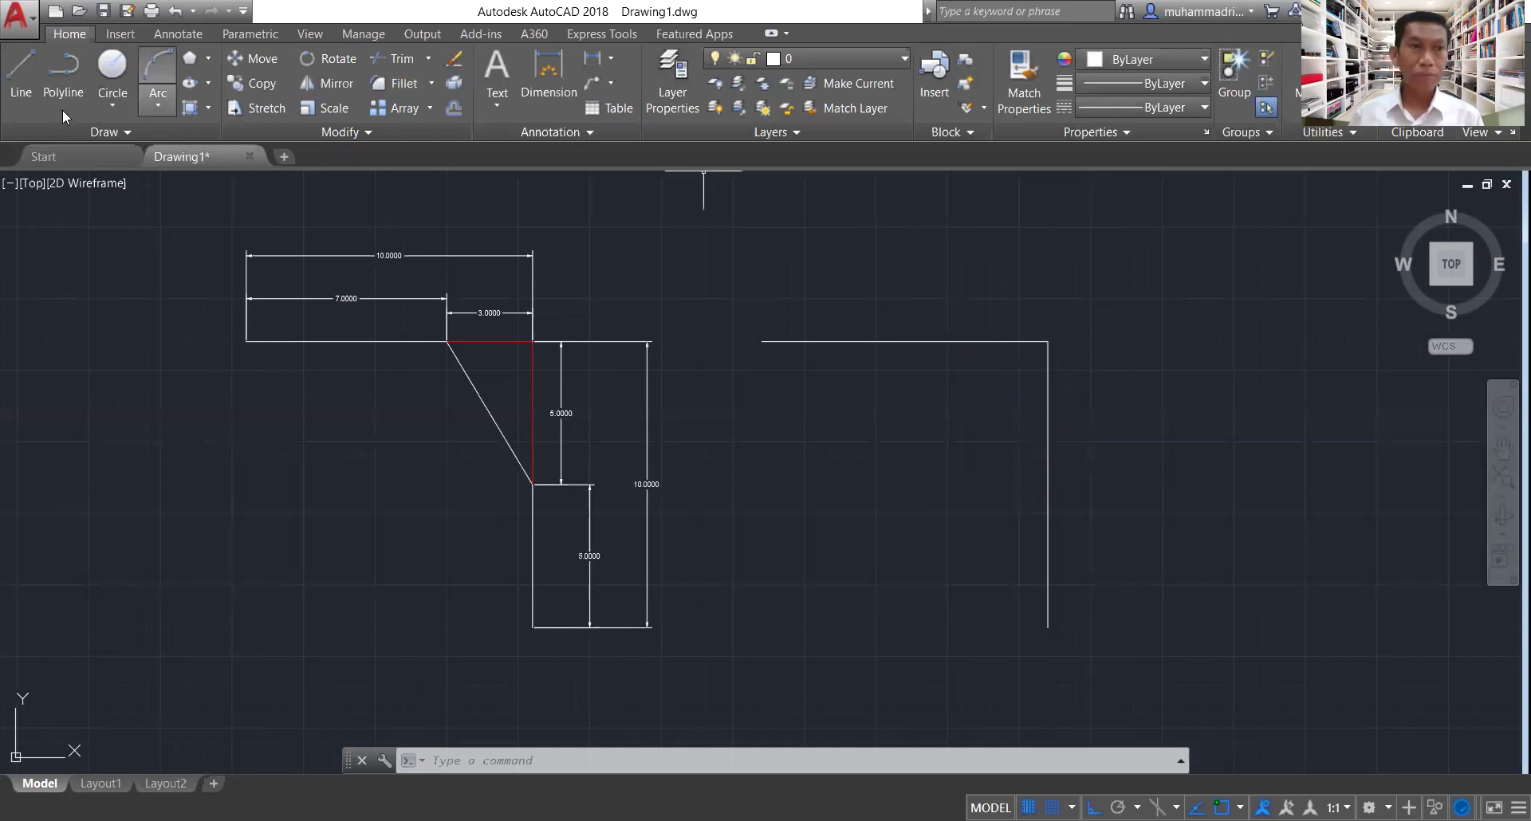
- Draw a diagonal line across the undimensioned corner with Ortho turned off, crossing both the horizontal and vertical lines
left_click(22, 69)
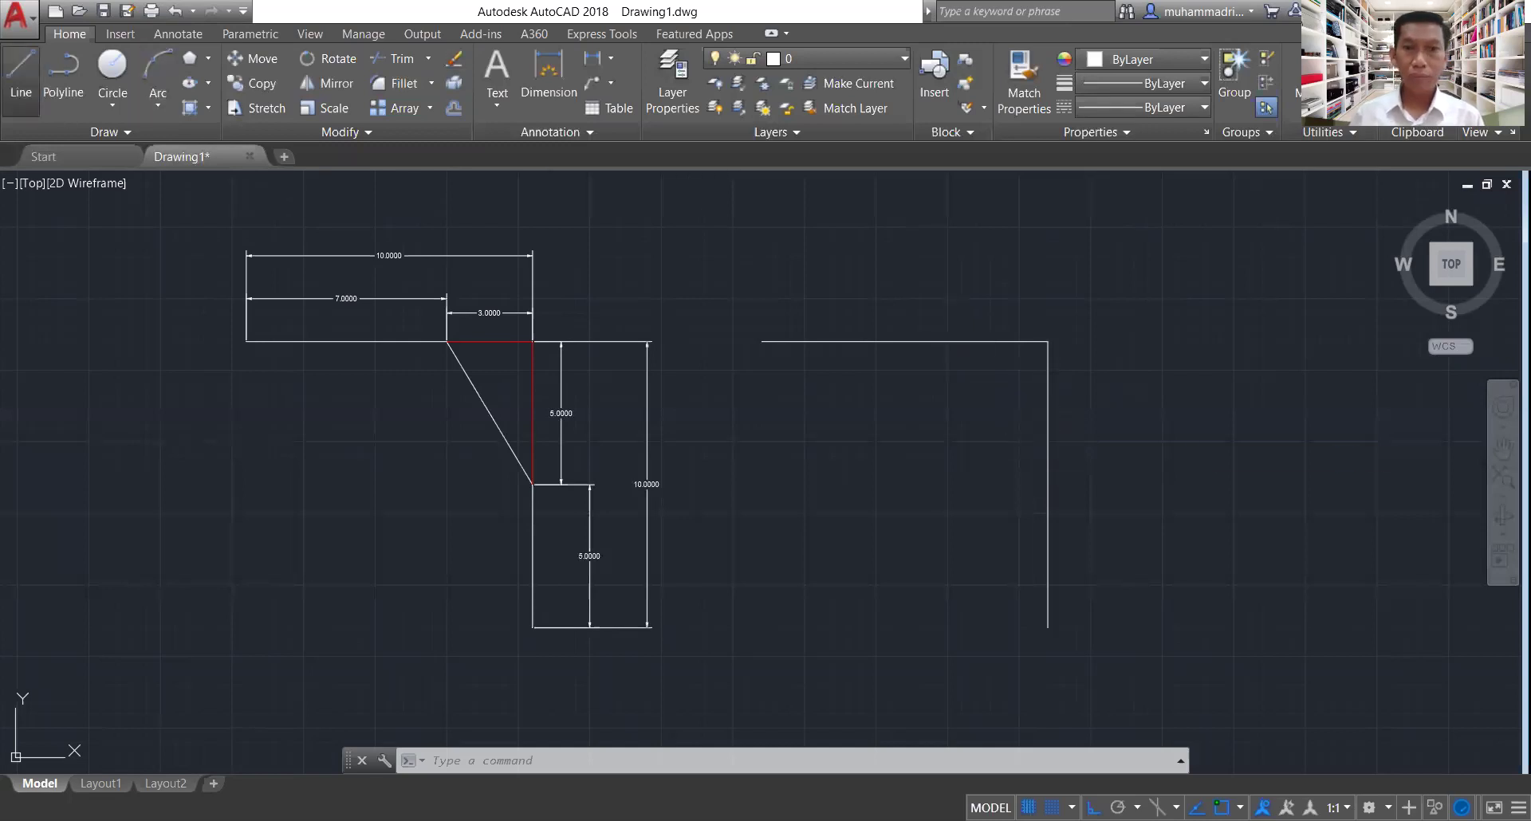
left_click(905, 298)
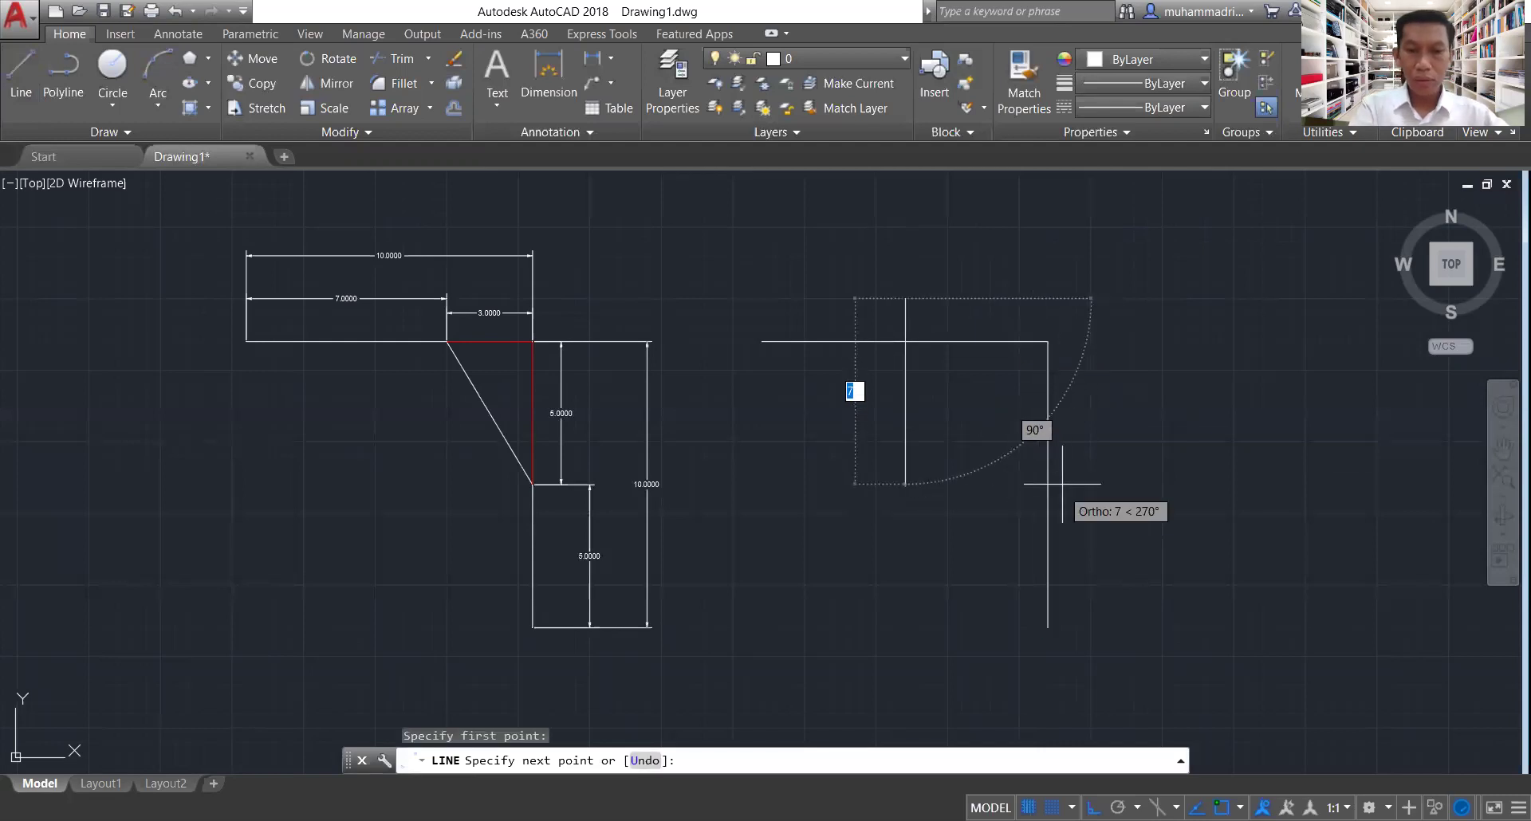
key("F8")
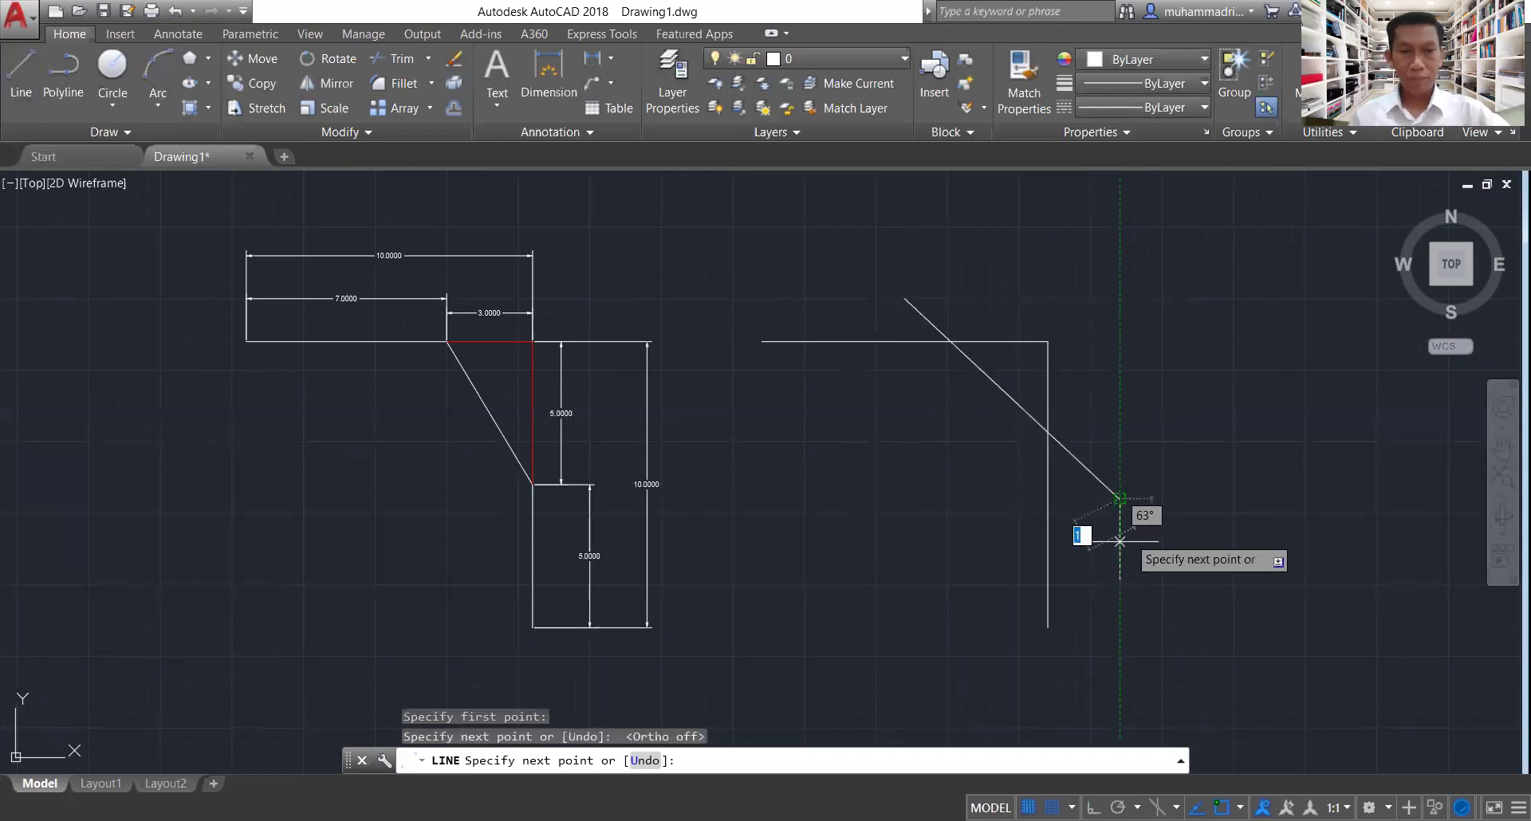
key("Escape")
key("Escape")
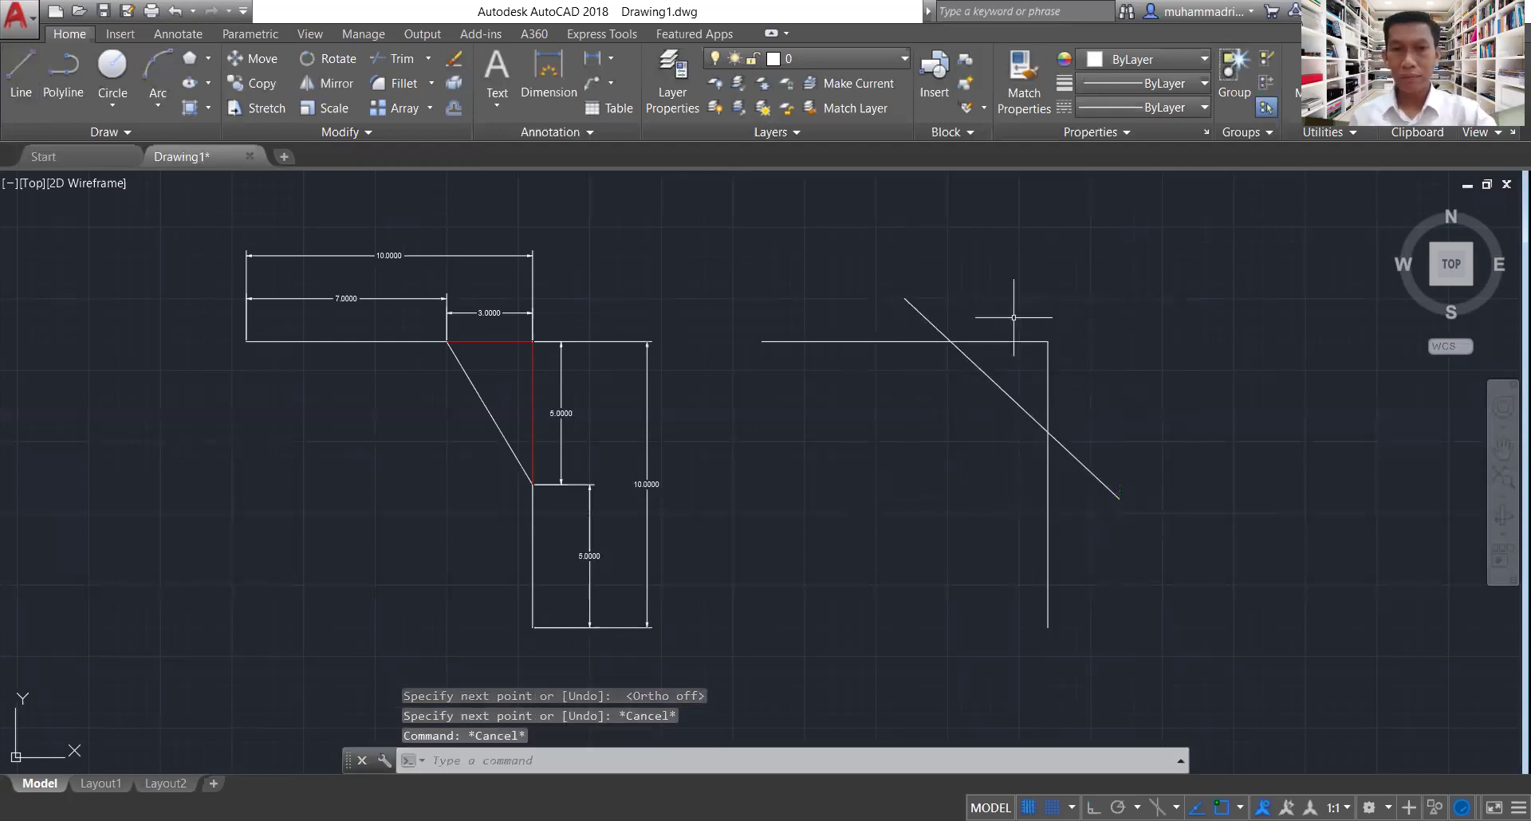
- Trim the diagonal's overhanging ends and the two corner segments outside it
type("tr")
key("Return")
key("Return")
left_click(925, 317)
left_click(1082, 461)
left_click(1048, 395)
left_click(1018, 345)
- Undo the trims at the corner and end the Trim command
key("ctrl+z")
key("ctrl+z")
key("ctrl+z")
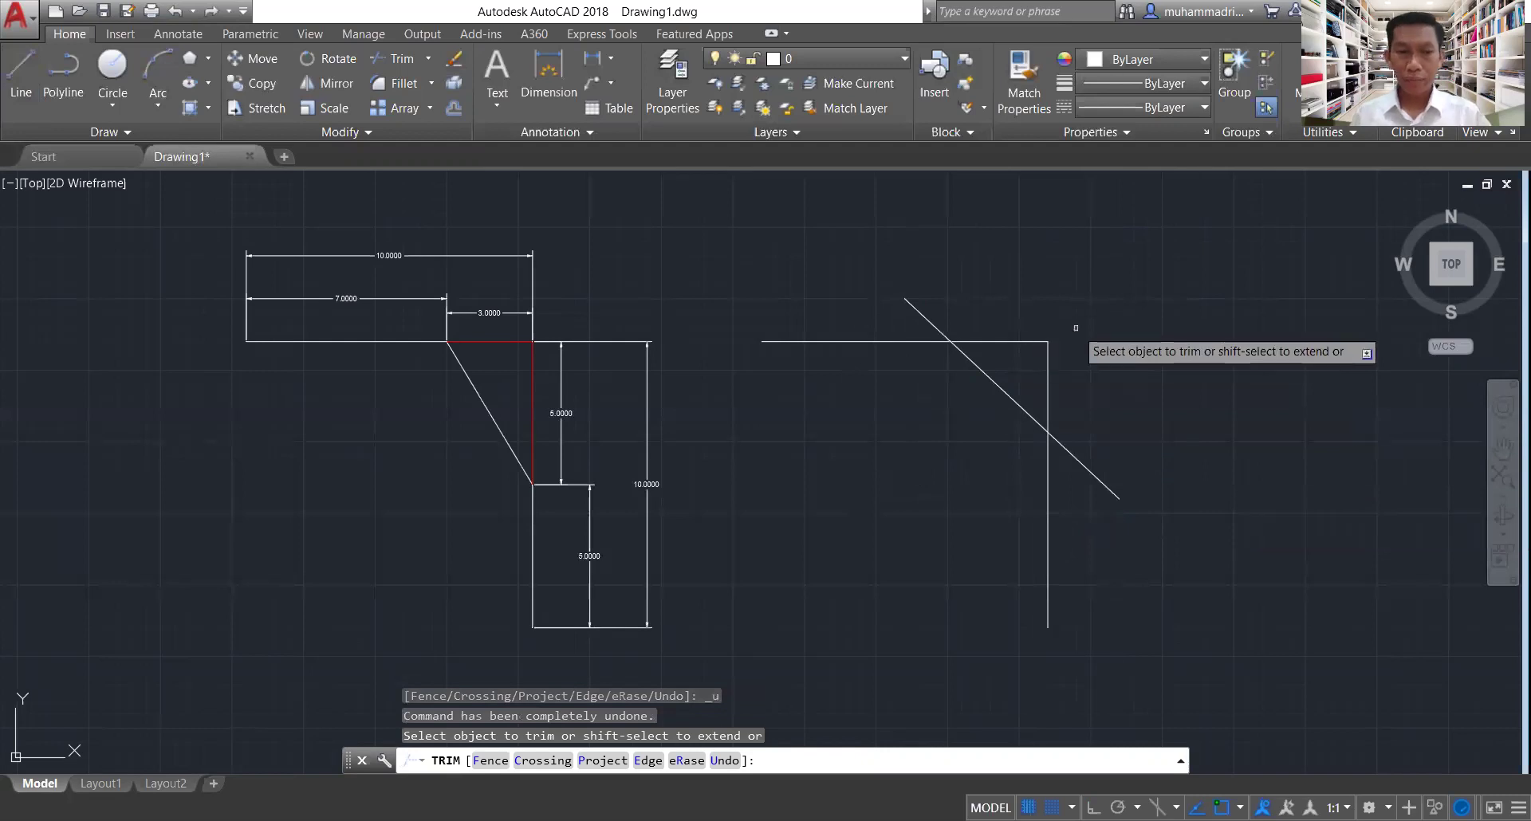
key("Escape")
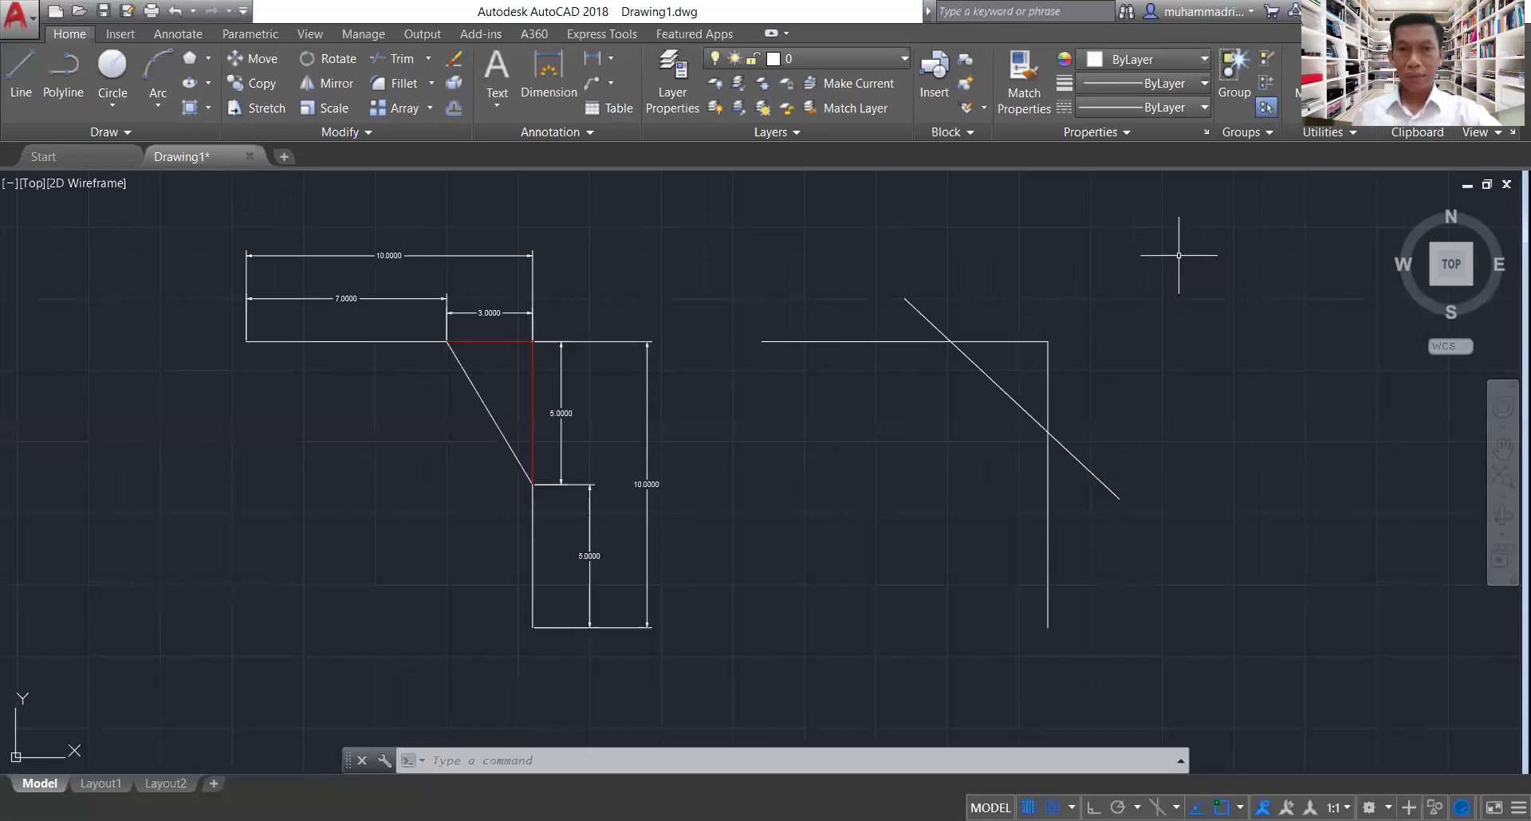
- Delete the diagonal line crossing the undimensioned corner
left_click(1178, 255)
key("Escape")
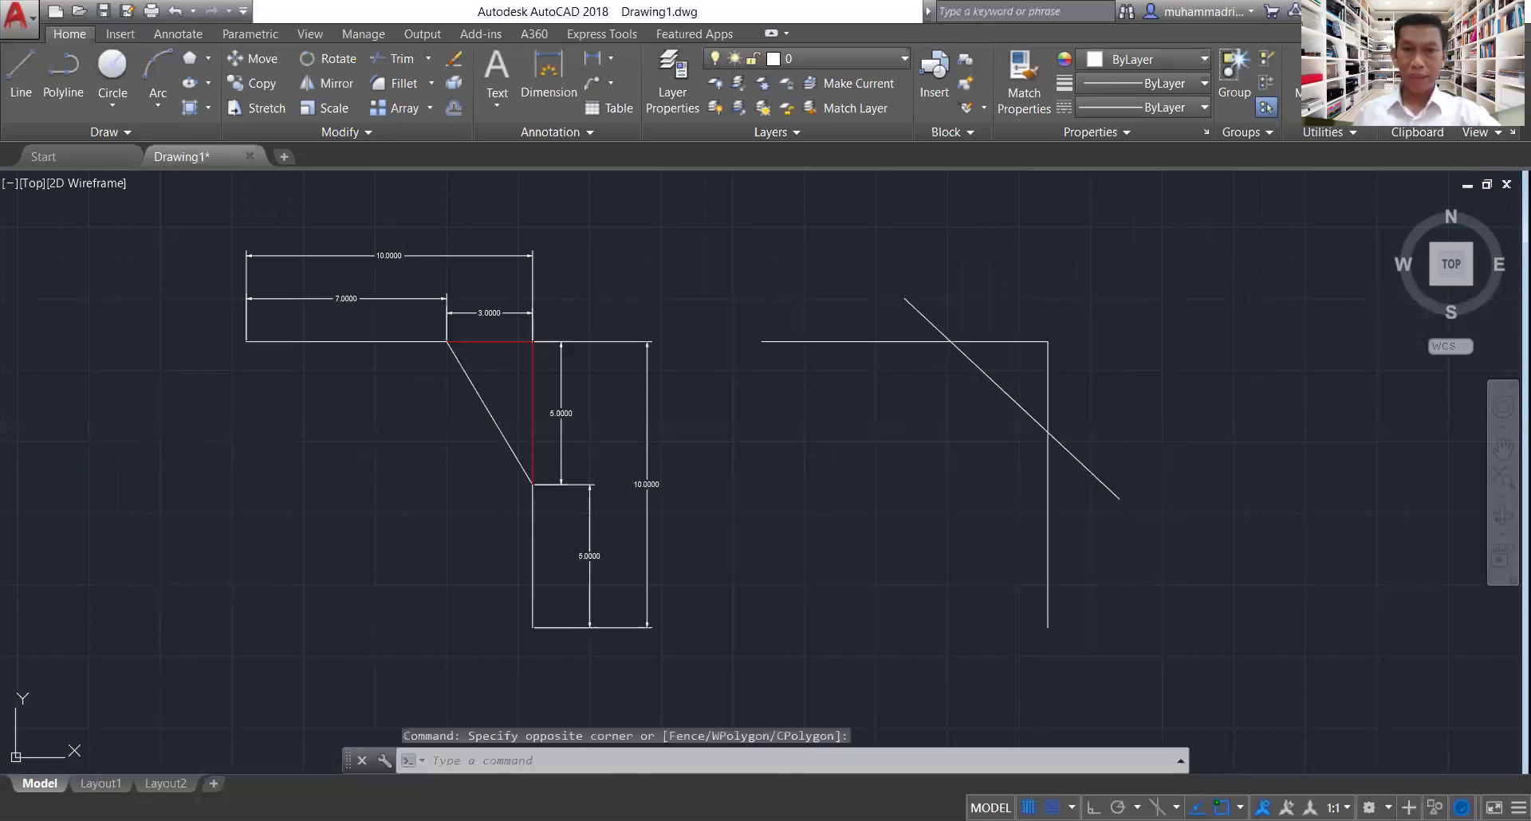
key("Escape")
left_click(943, 324)
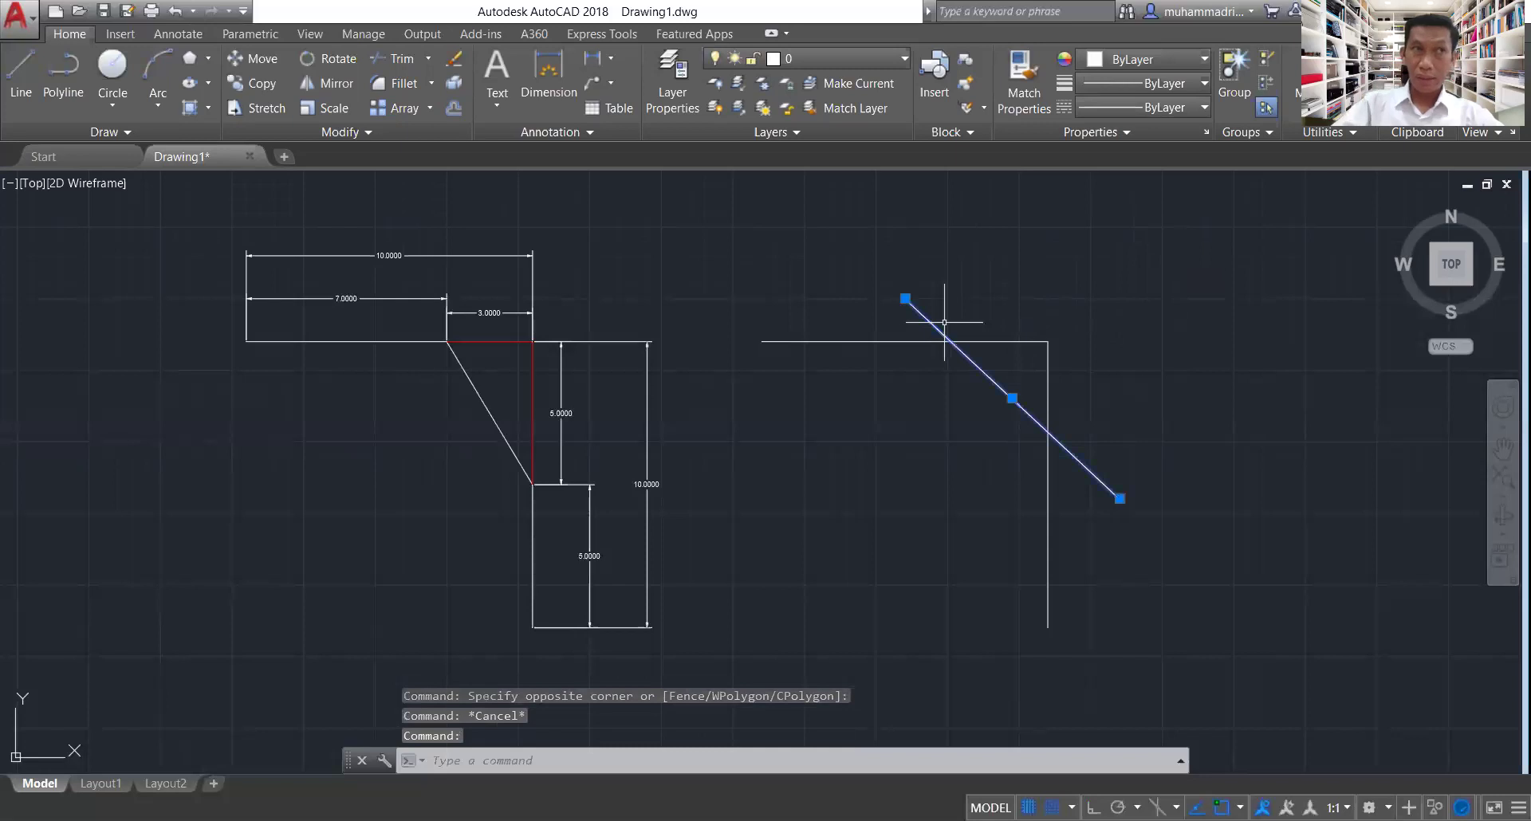
key("Delete")
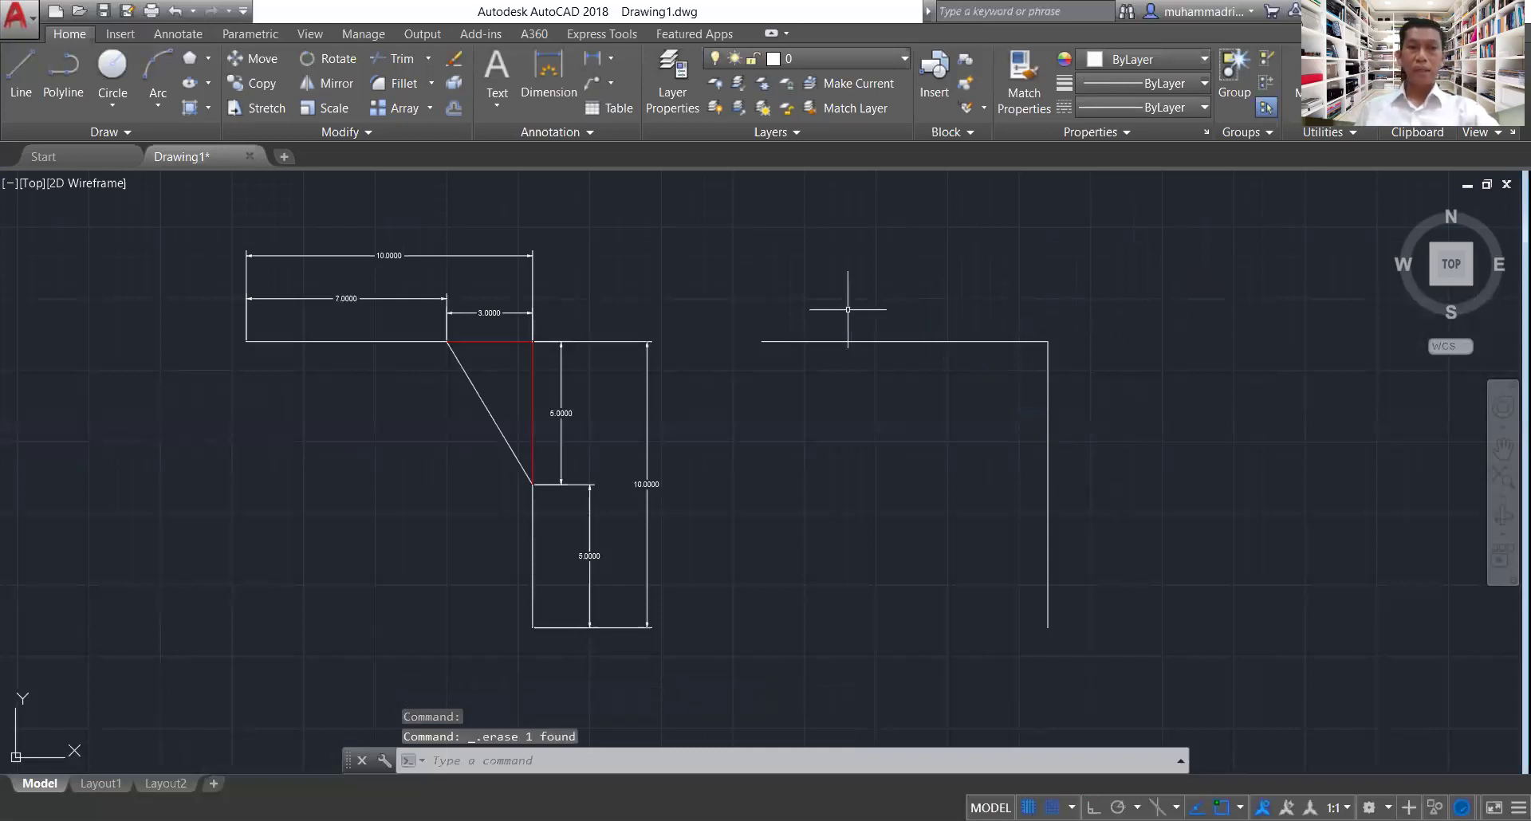
- Examine the dimensioned chamfer example's horizontal and vertical distances and compare it with the plain corner beside it
scroll(420, 344, "up", 2)
middle_click_drag(419, 345, 535, 303)
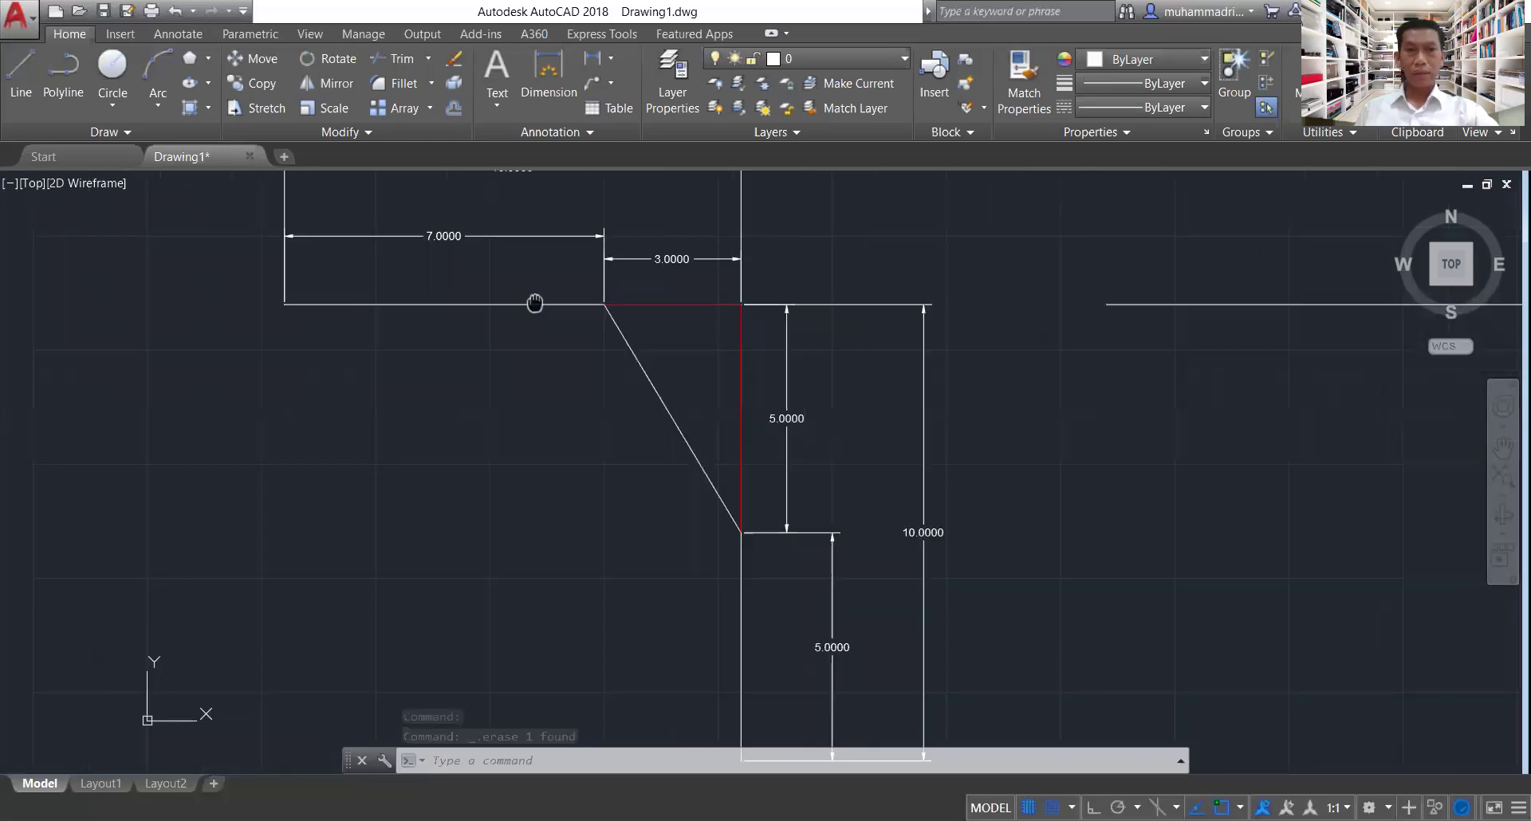
scroll(535, 304, "down", 2)
middle_click_drag(660, 340, 691, 371)
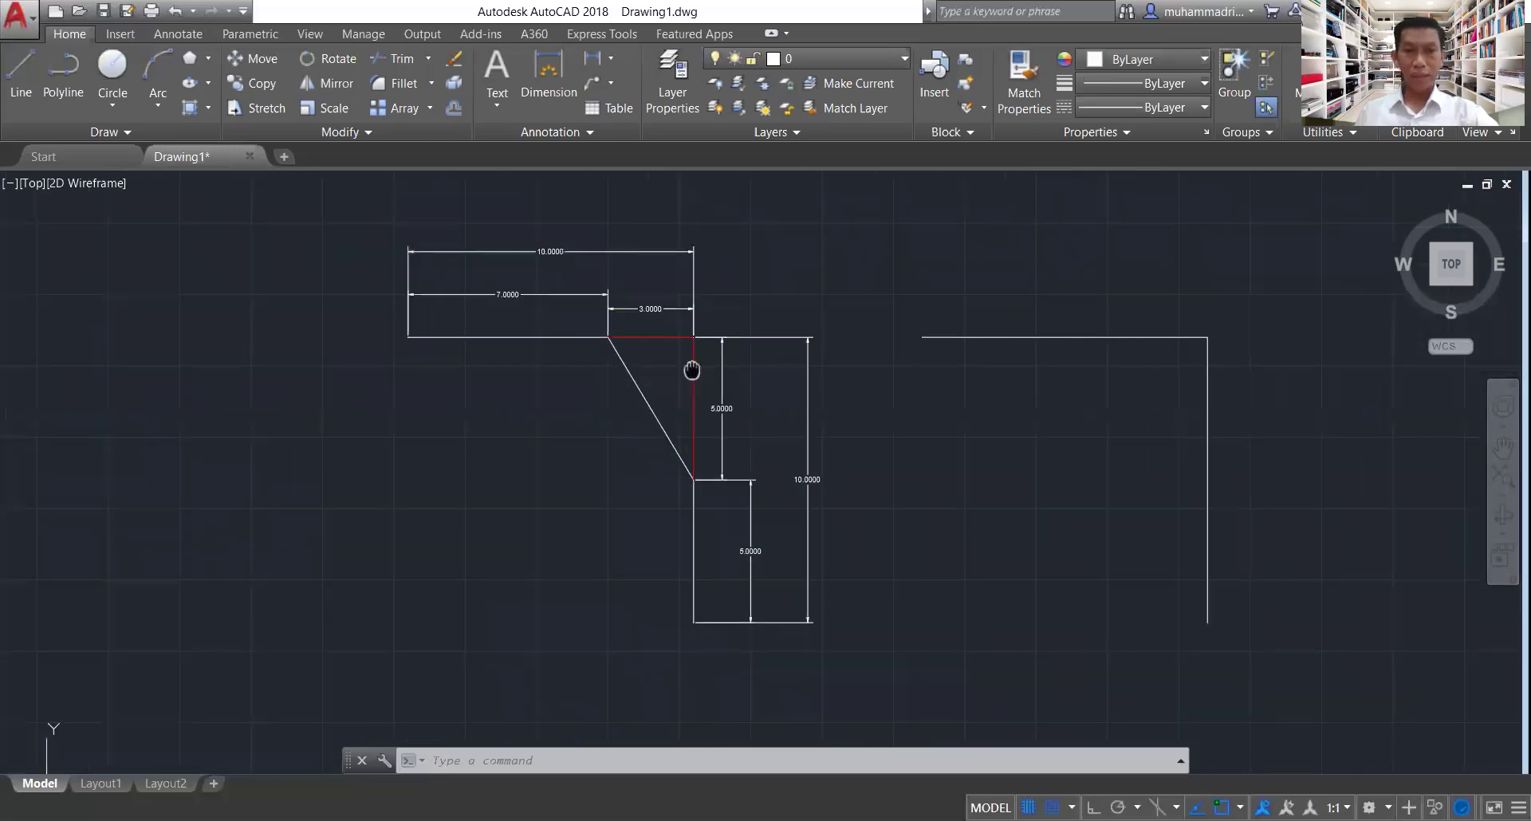
scroll(691, 371, "up", 2)
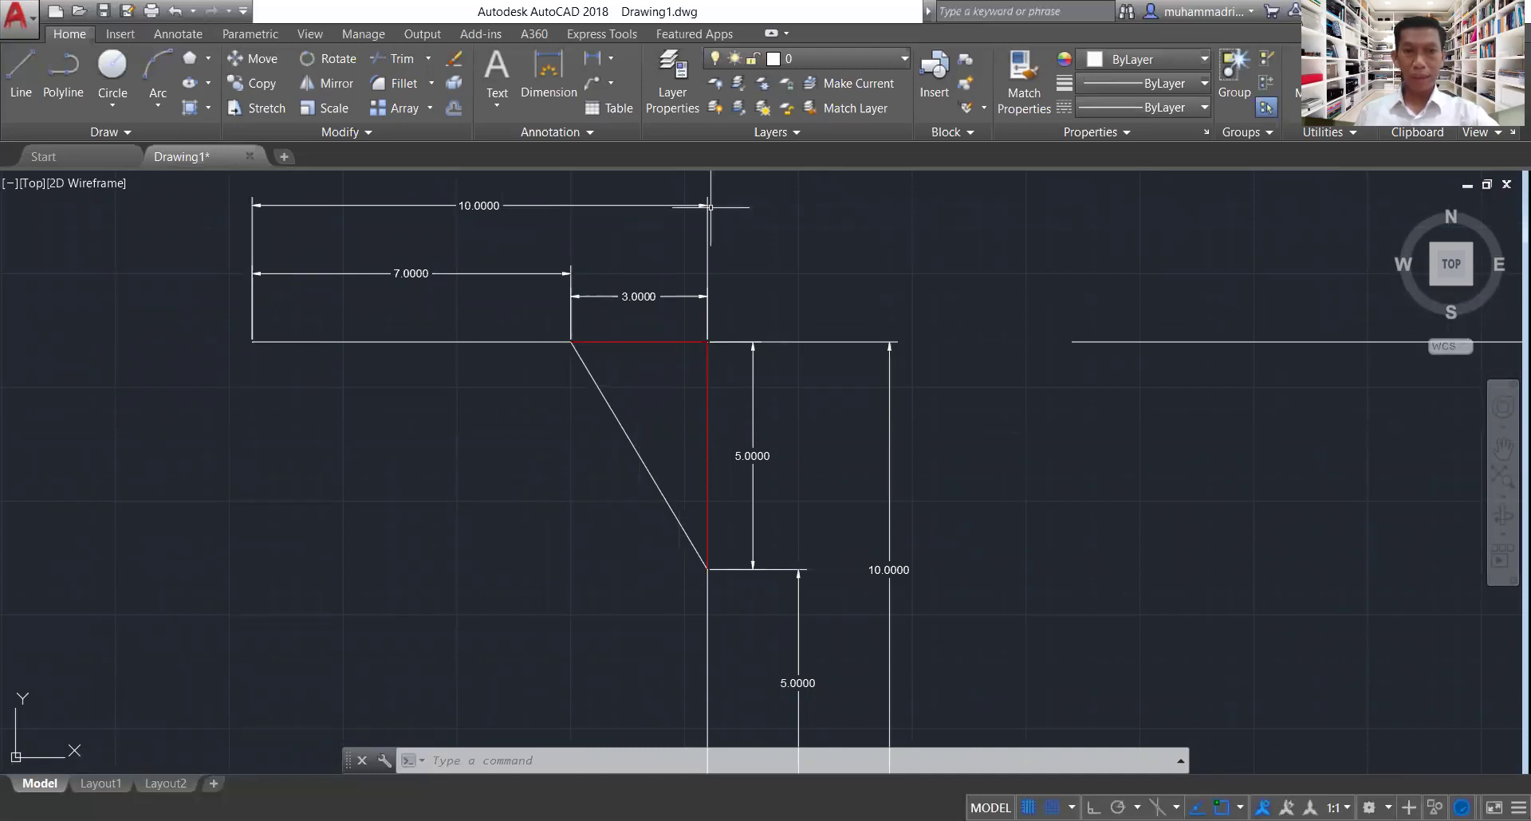
middle_click_drag(705, 359, 673, 228)
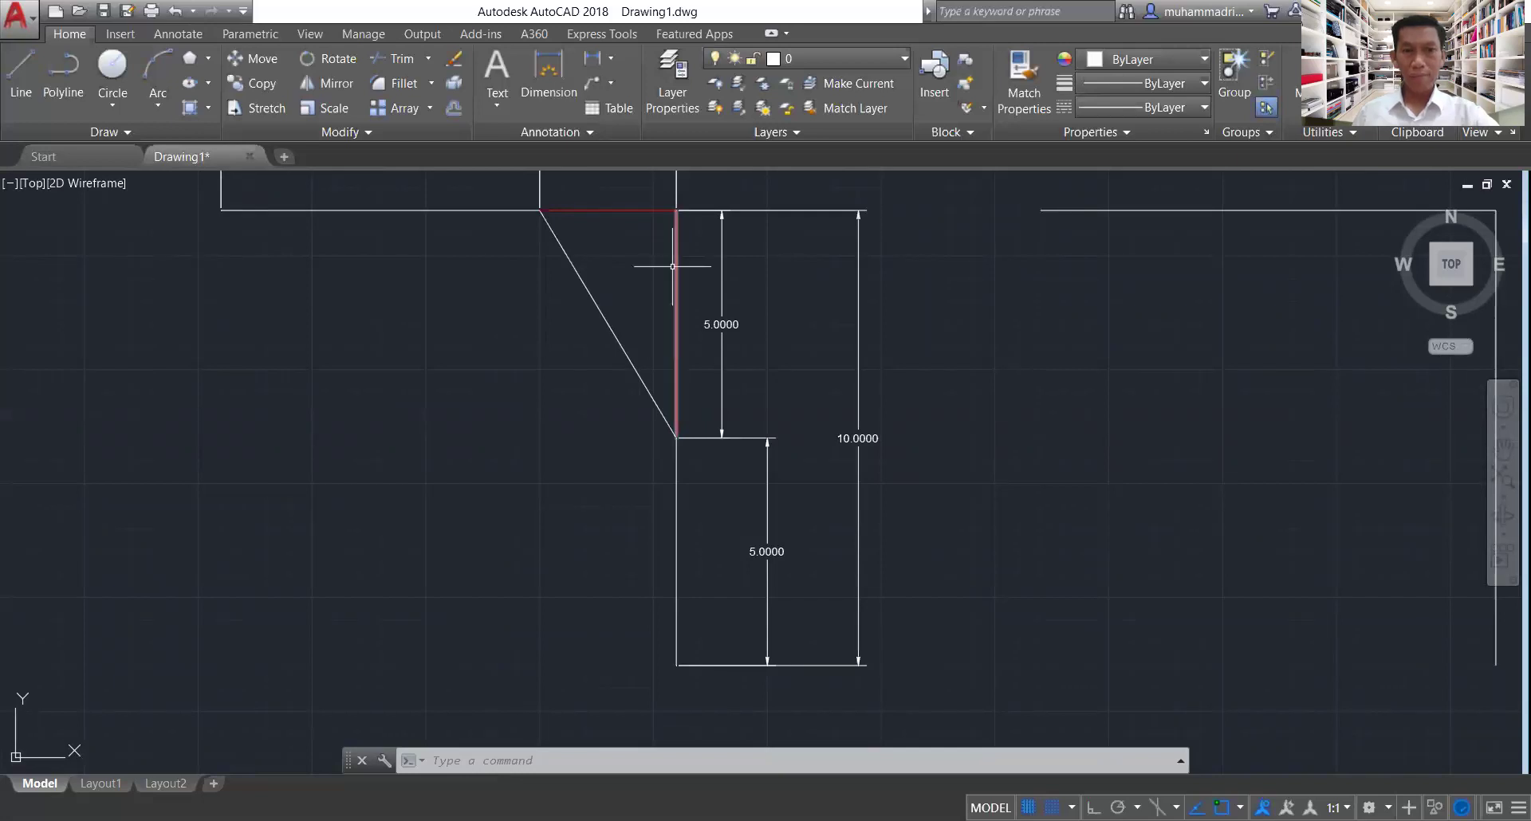
scroll(680, 682, "down", 2)
middle_click_drag(825, 574, 903, 548)
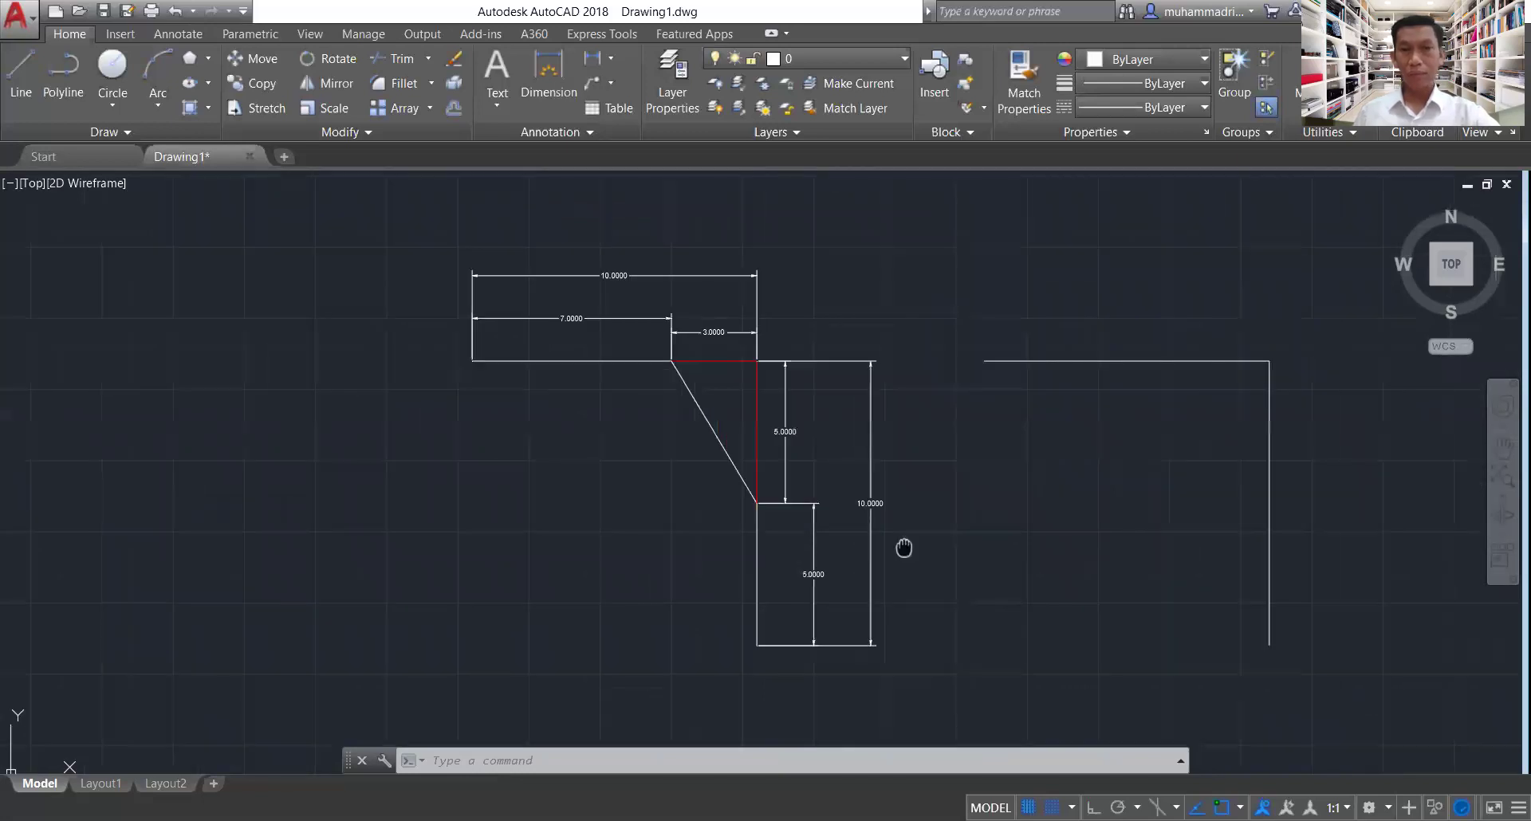
scroll(819, 313, "up", 2)
middle_click_drag(819, 313, 829, 248)
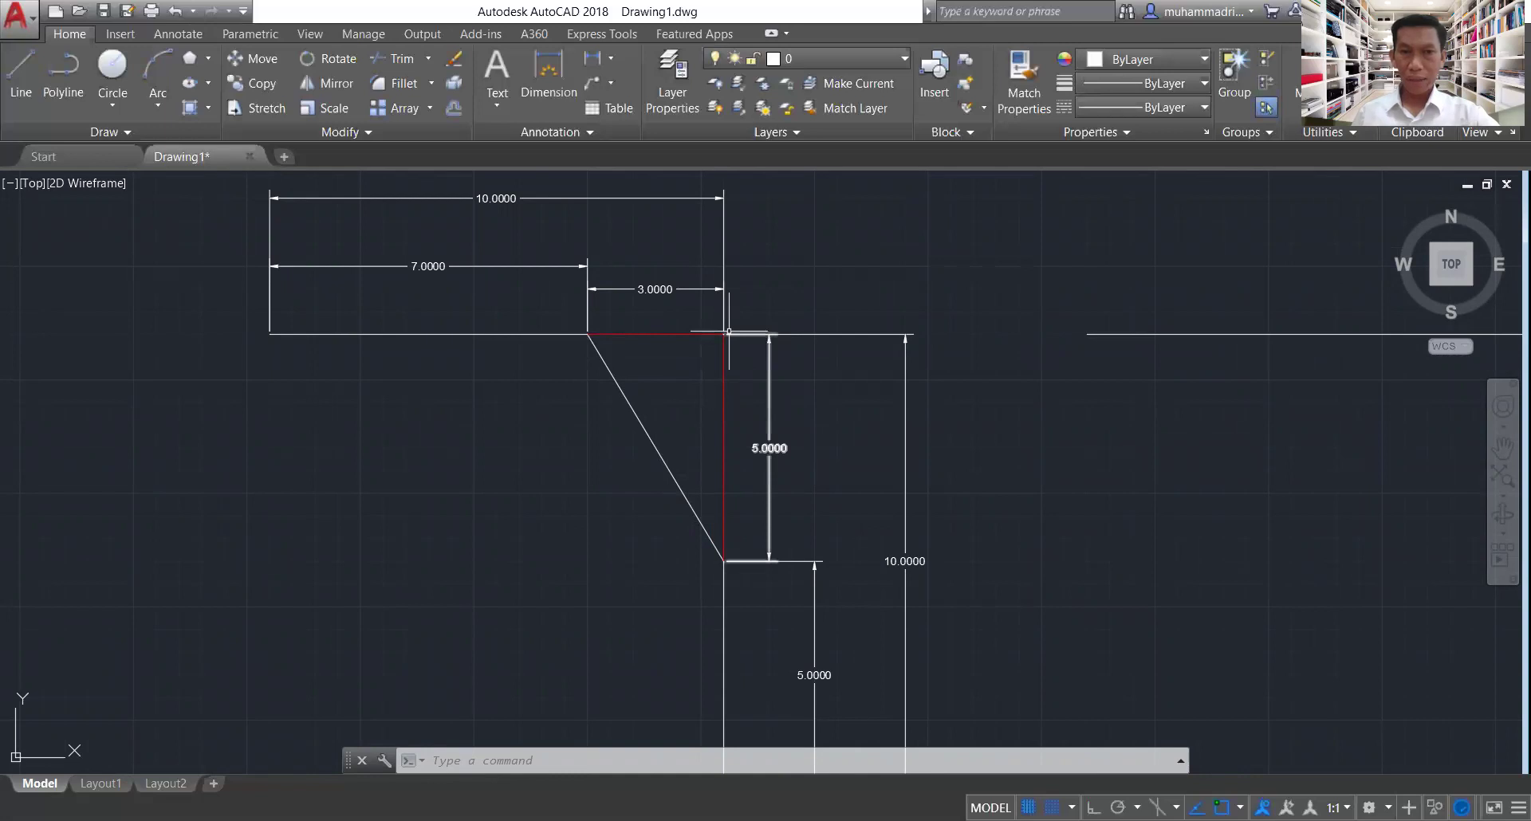
mouse_move(1121, 469)
middle_mouse_down()
mouse_move(918, 476)
mouse_move(856, 441)
middle_mouse_up()
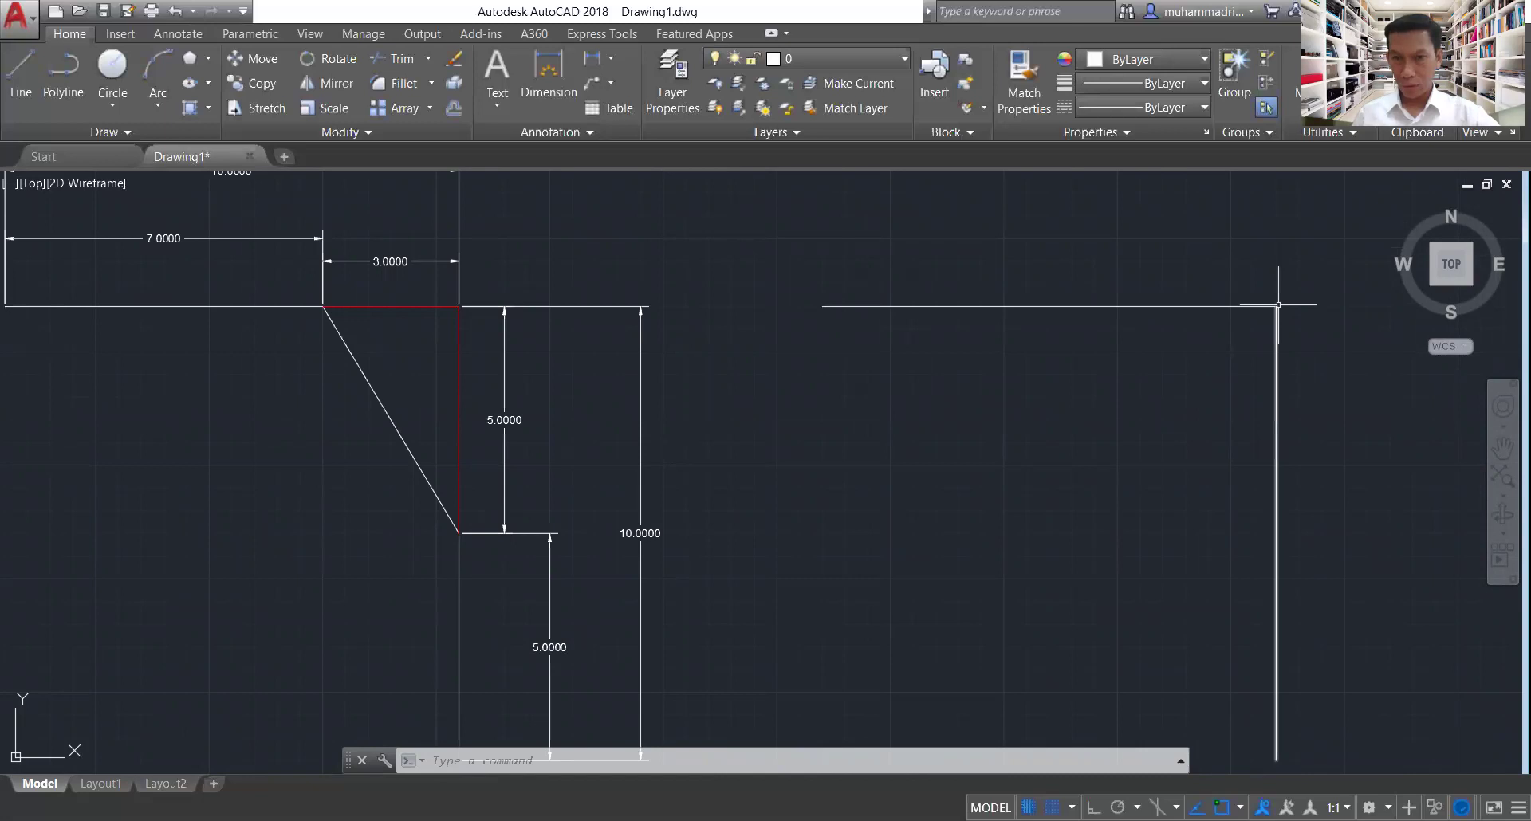
scroll(1287, 530, "down", 2)
middle_click_drag(1218, 472, 1108, 416)
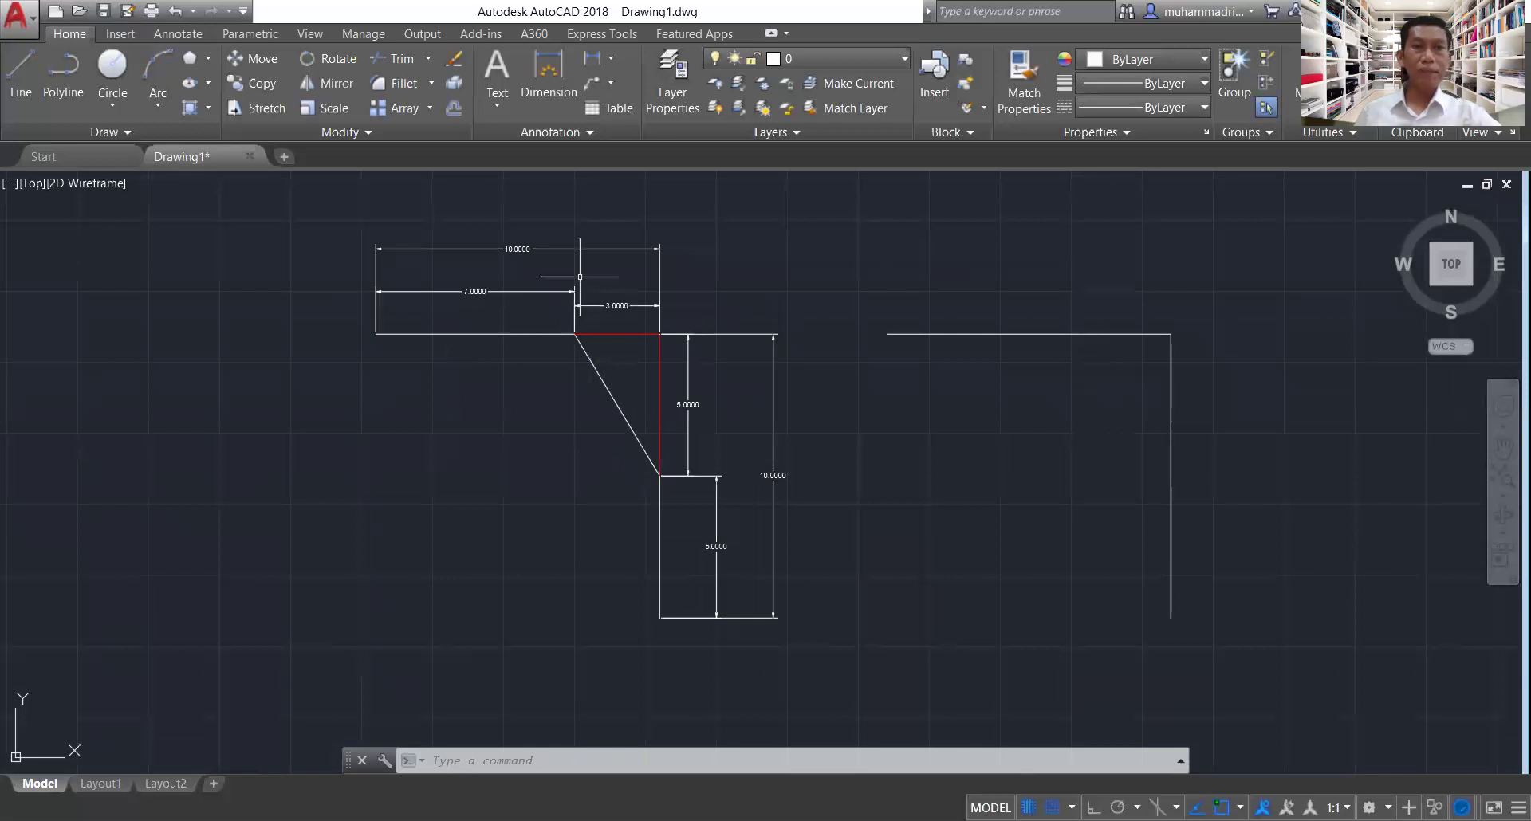
- Chamfer the plain corner with a first distance of 3 on the horizontal line and a second distance of 5 on the vertical line
left_click(431, 84)
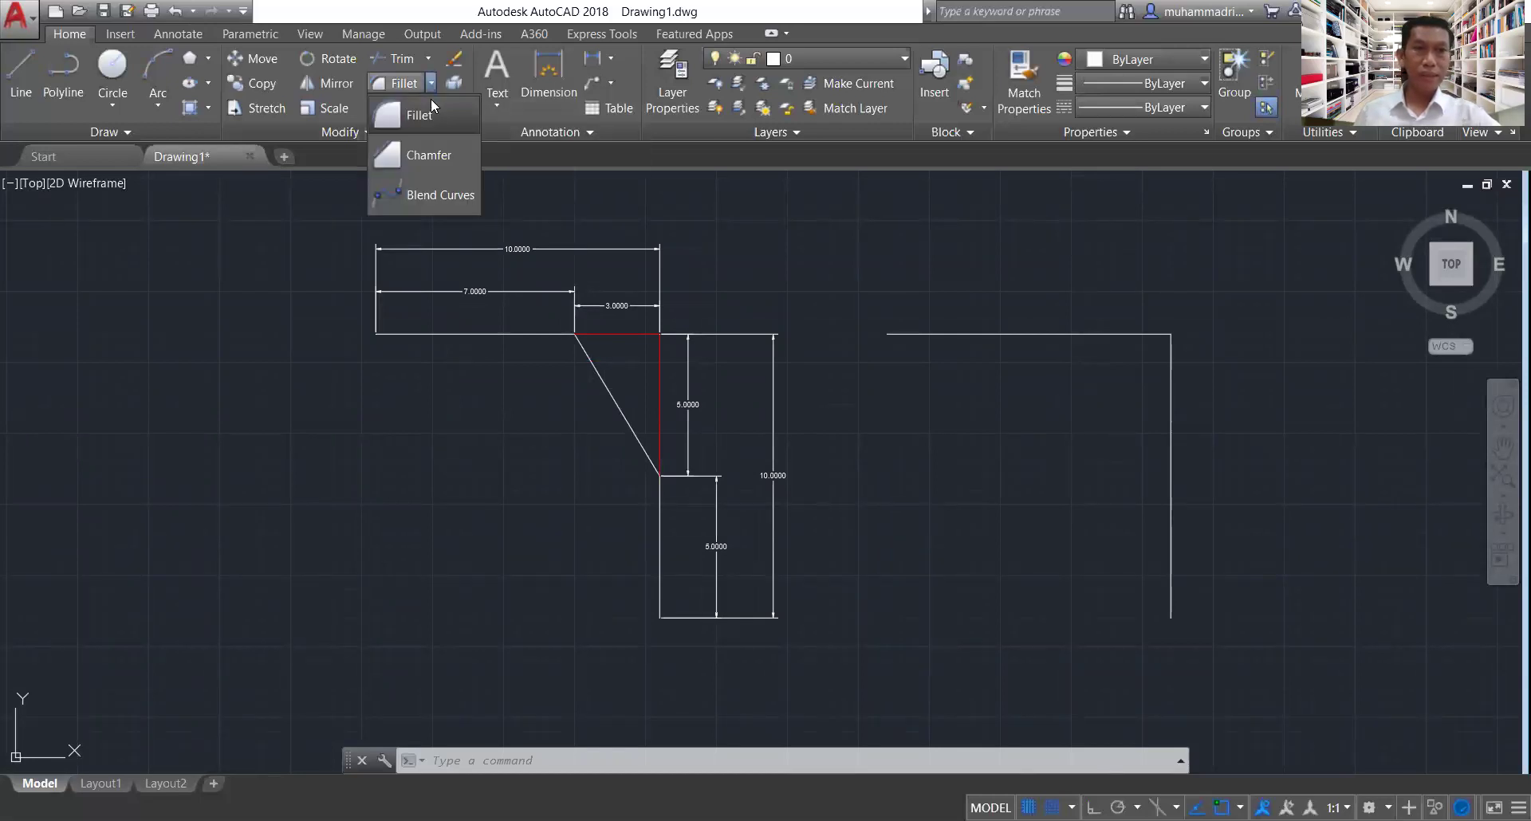
left_click(422, 155)
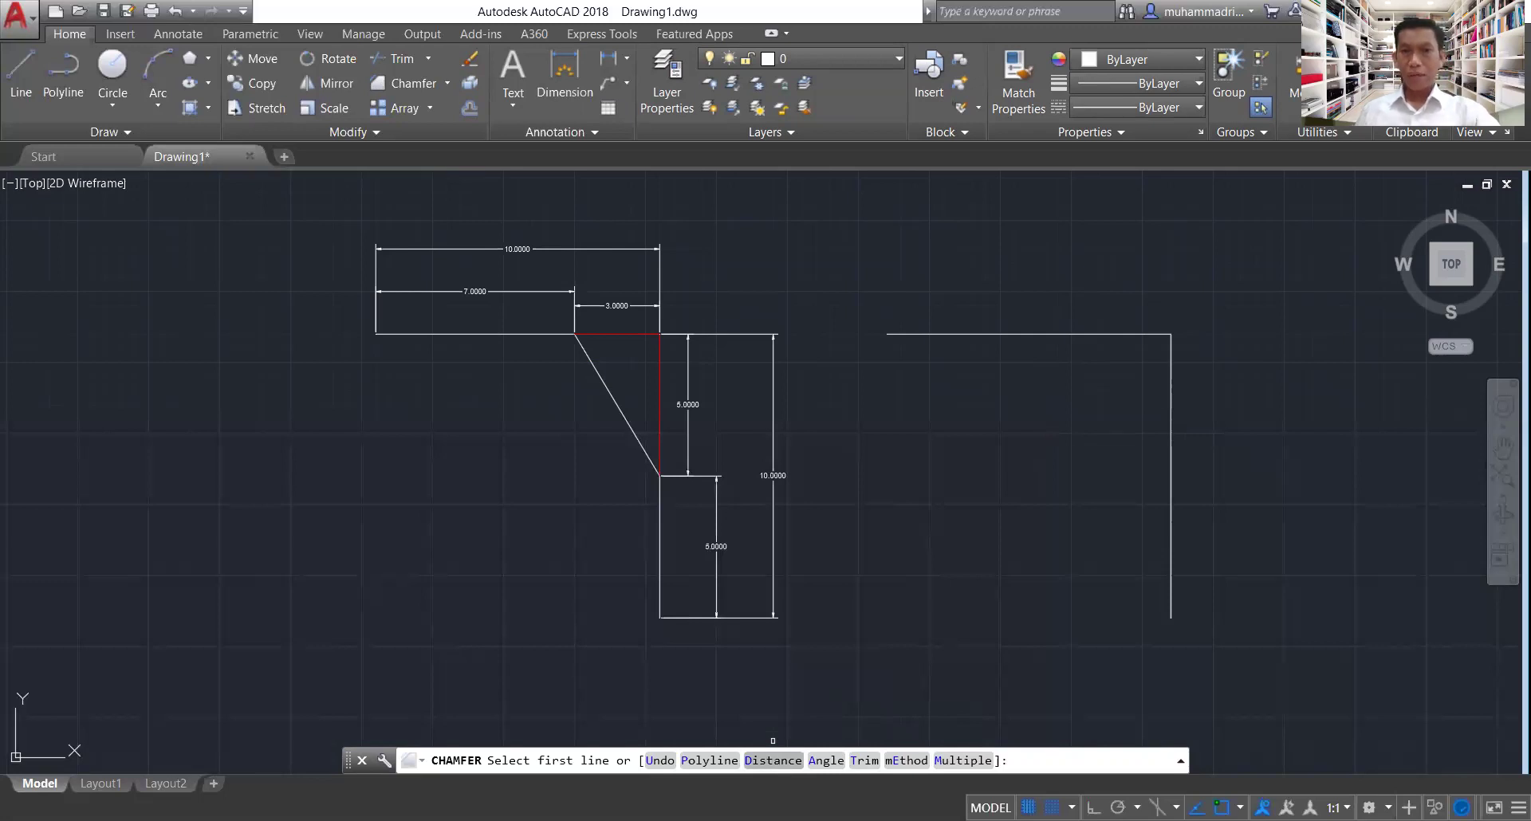
left_click(772, 760)
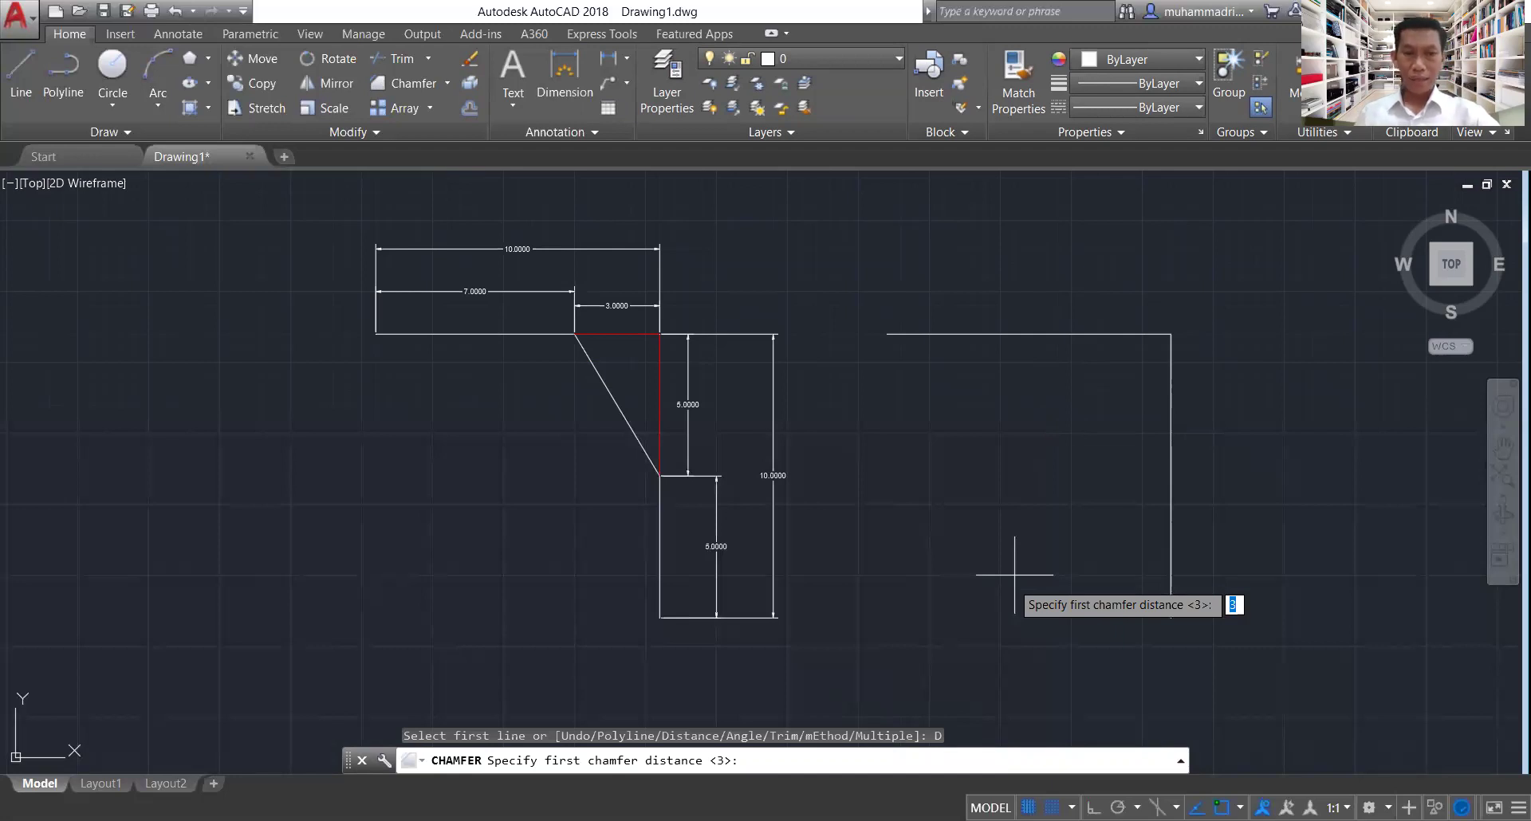
type("3")
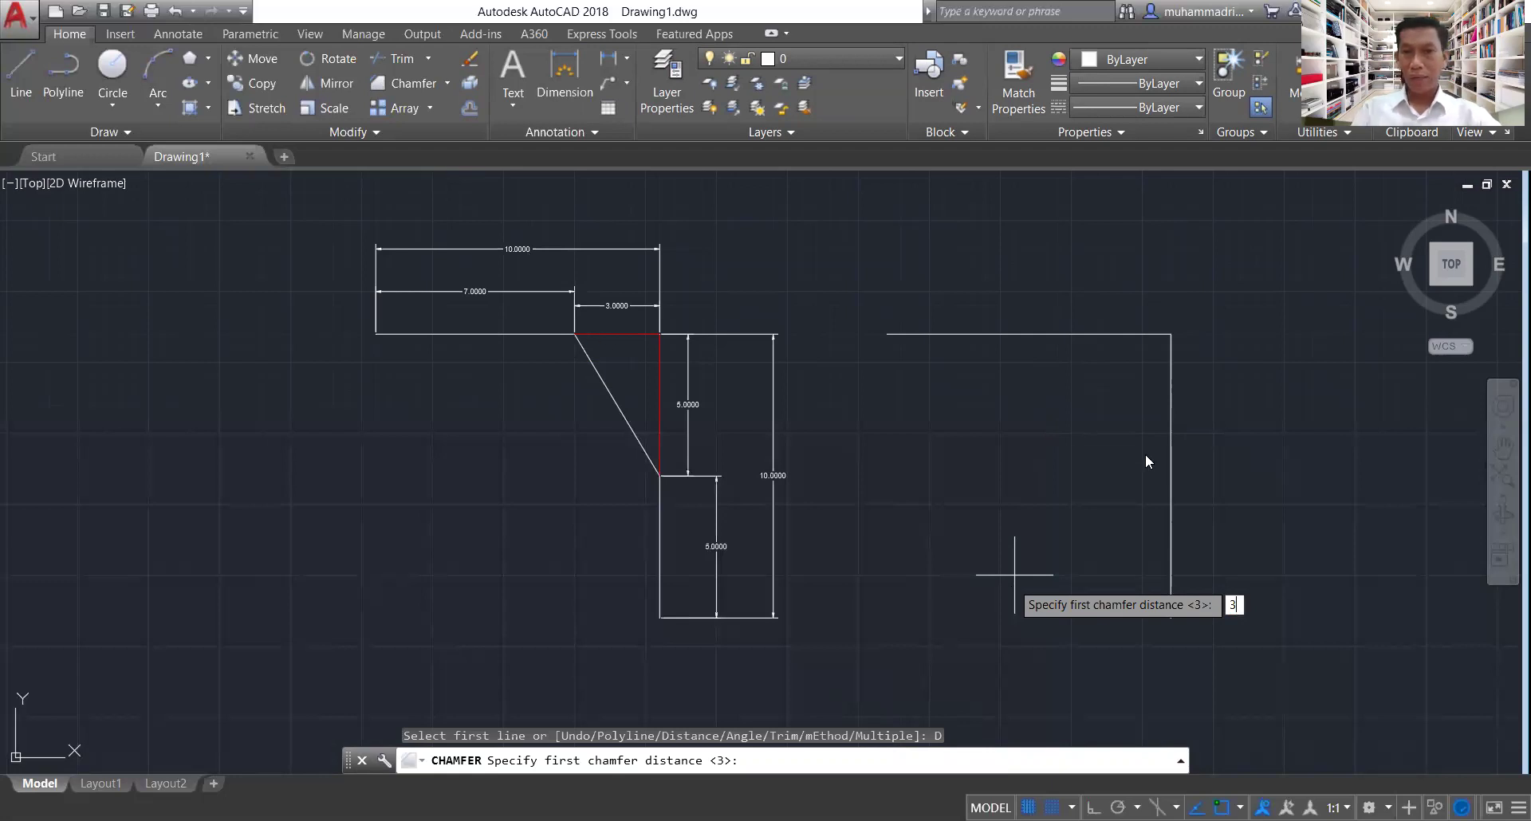
key("Return")
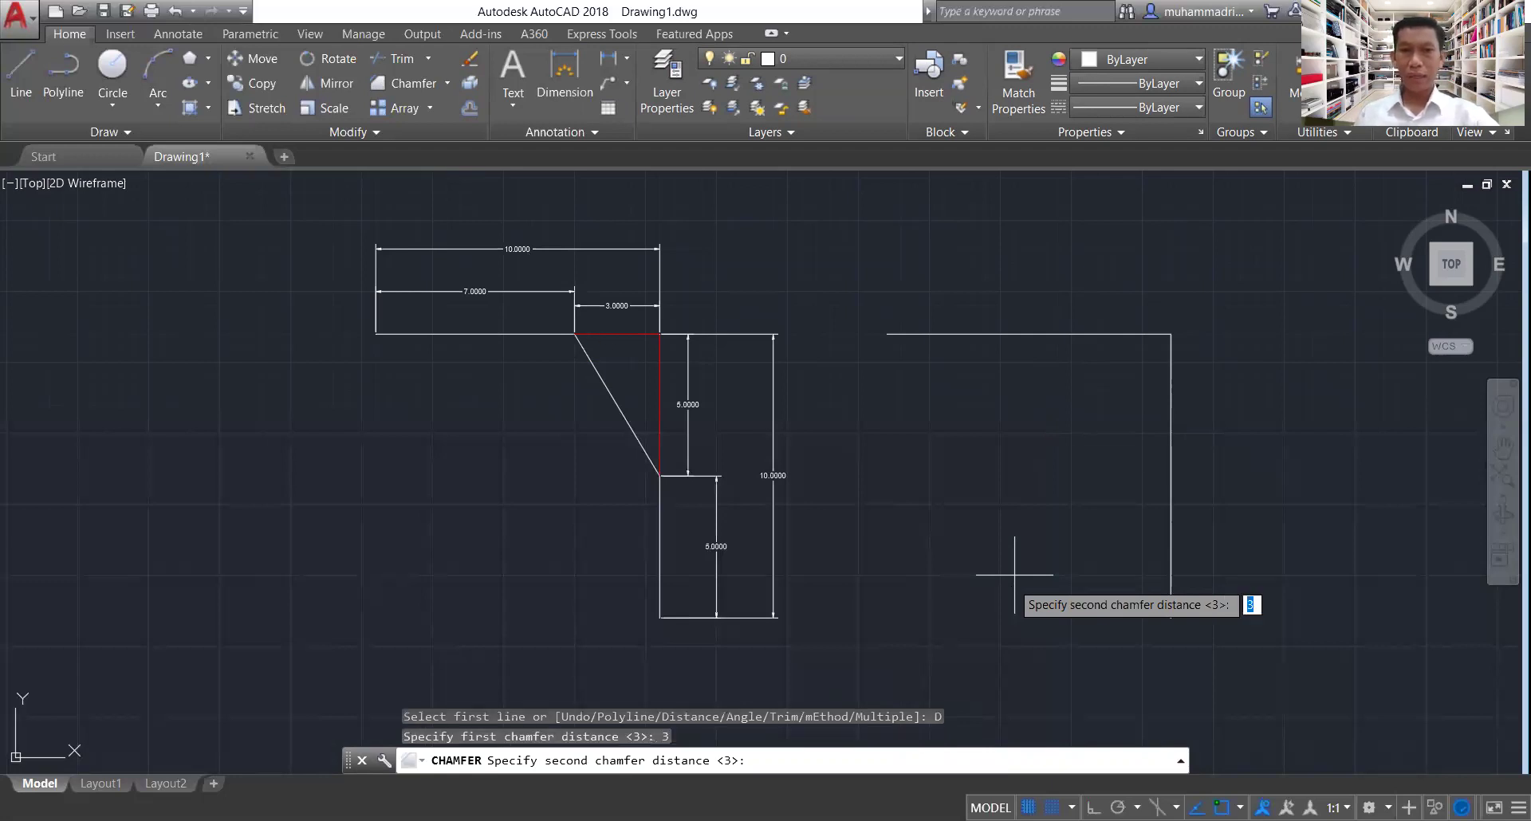
type("5")
key("Return")
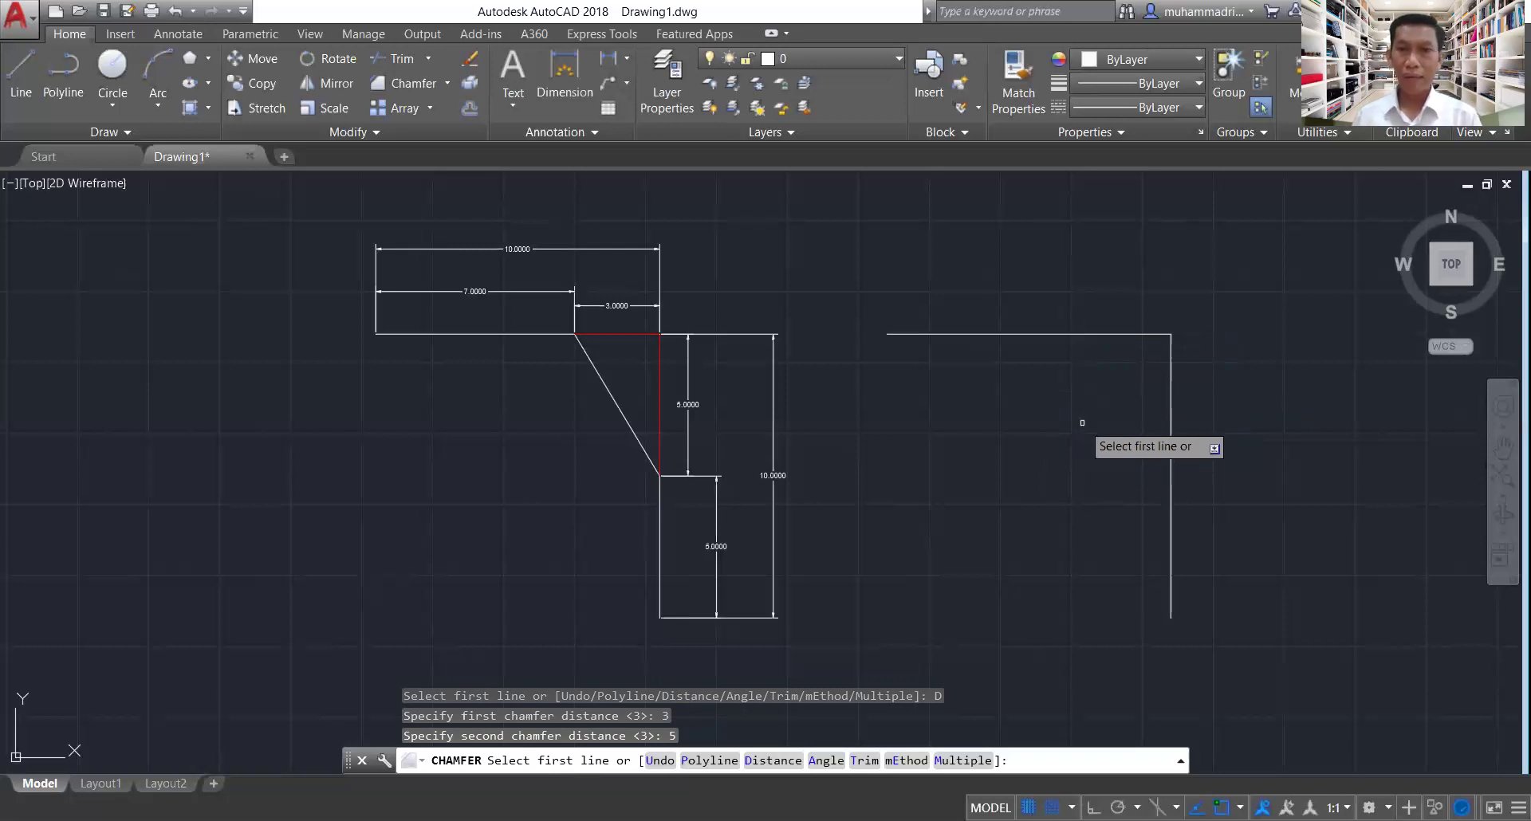
left_click(1069, 333)
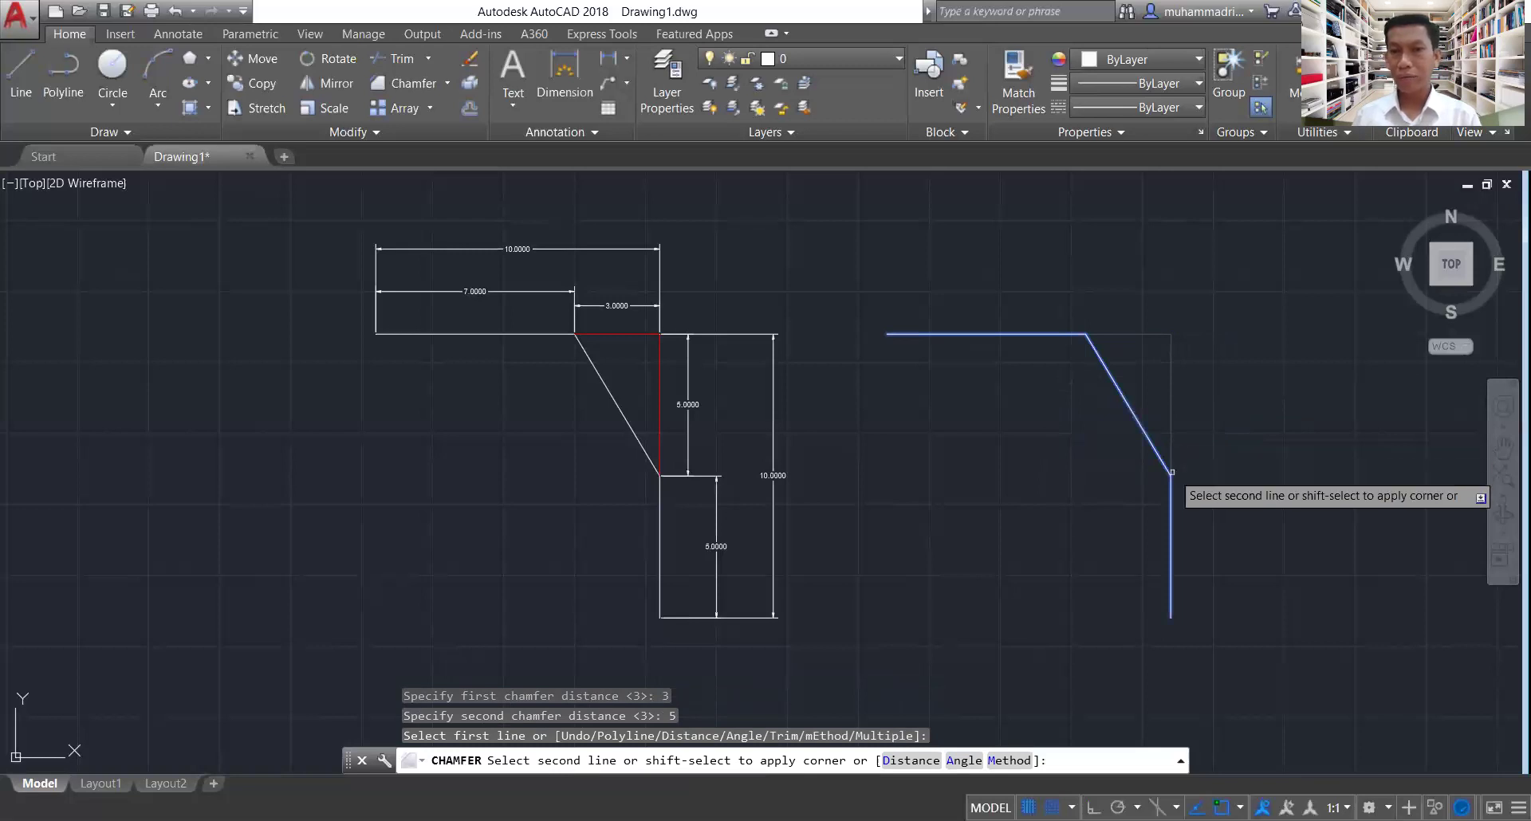
left_click(1170, 451)
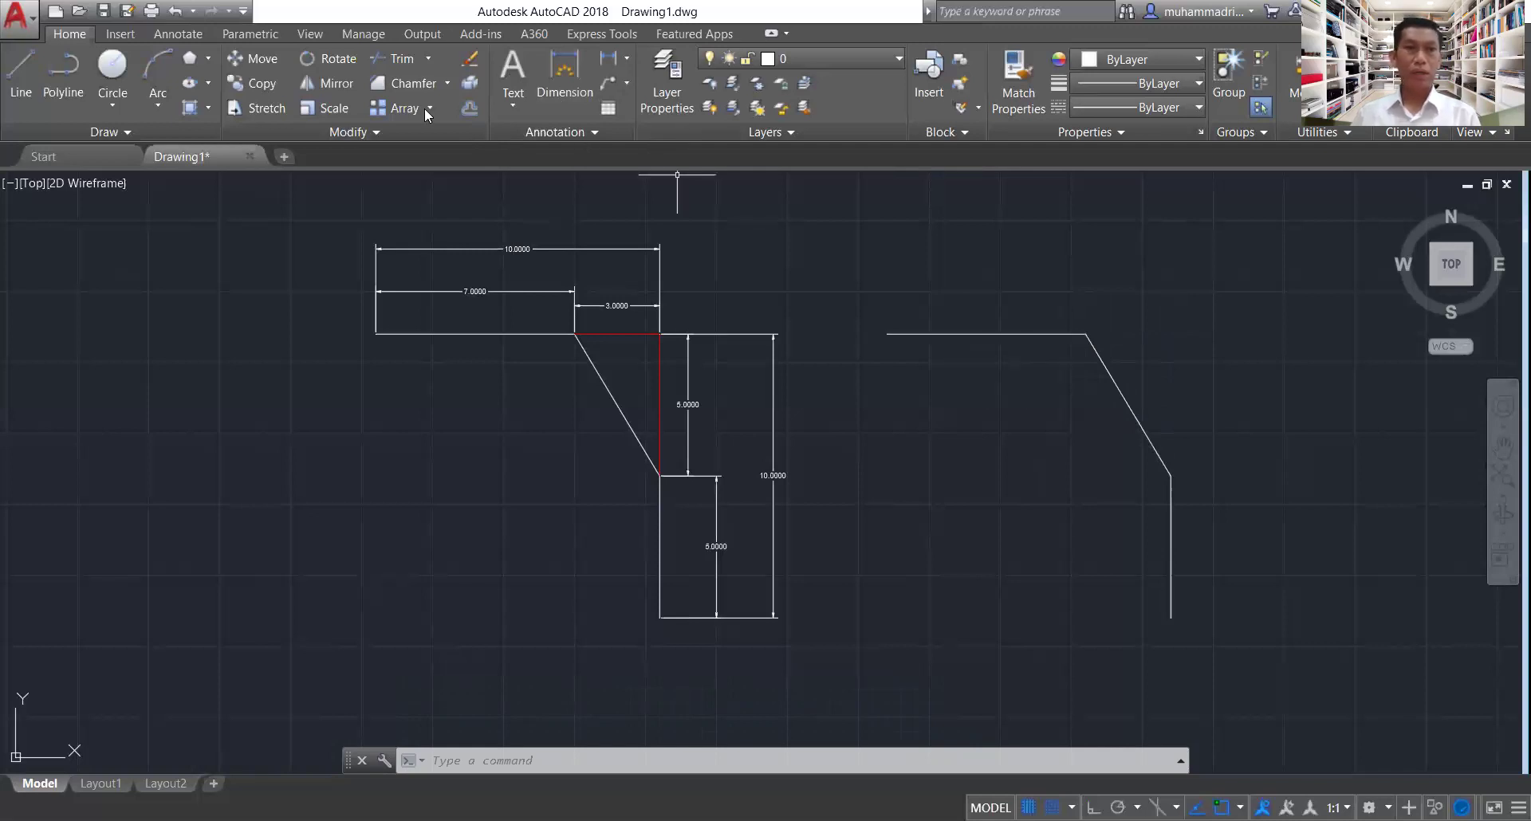
- Dimension the horizontal line of the newly chamfered corner, placing the dimension above it
left_click(564, 75)
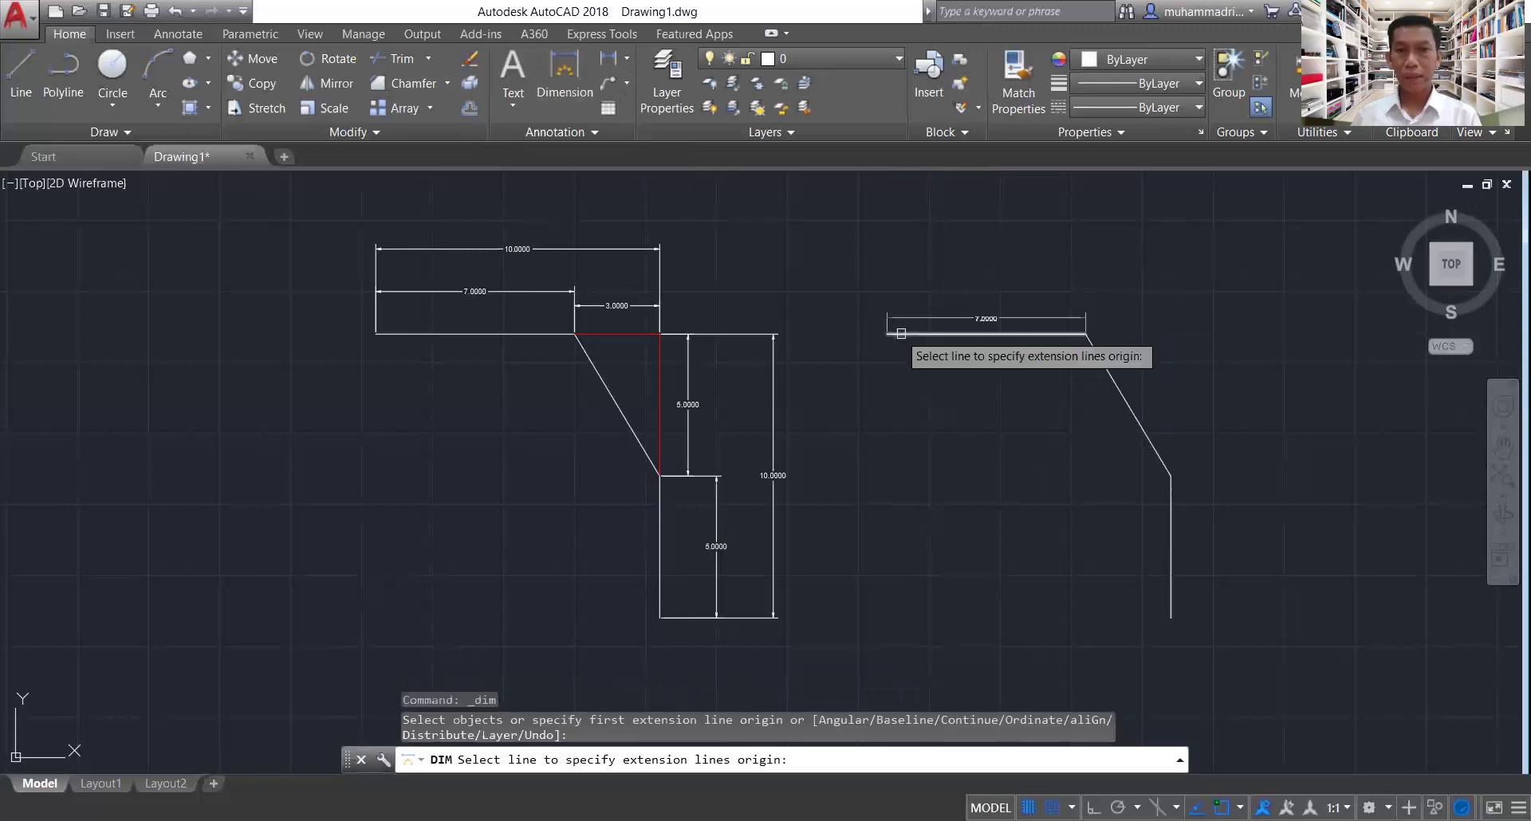
left_click(888, 333)
left_click(1085, 333)
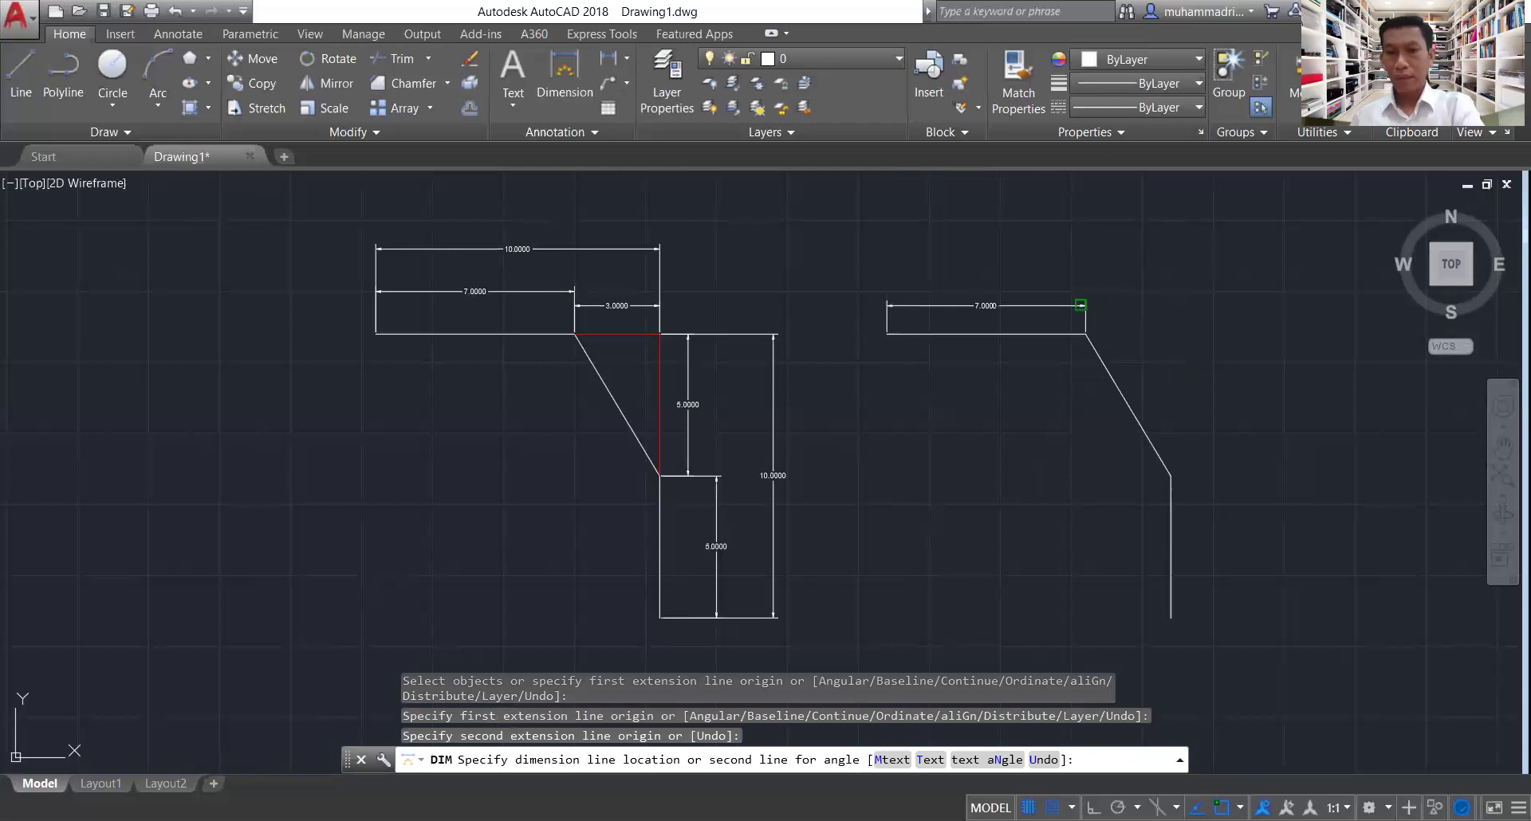
left_click(1080, 304)
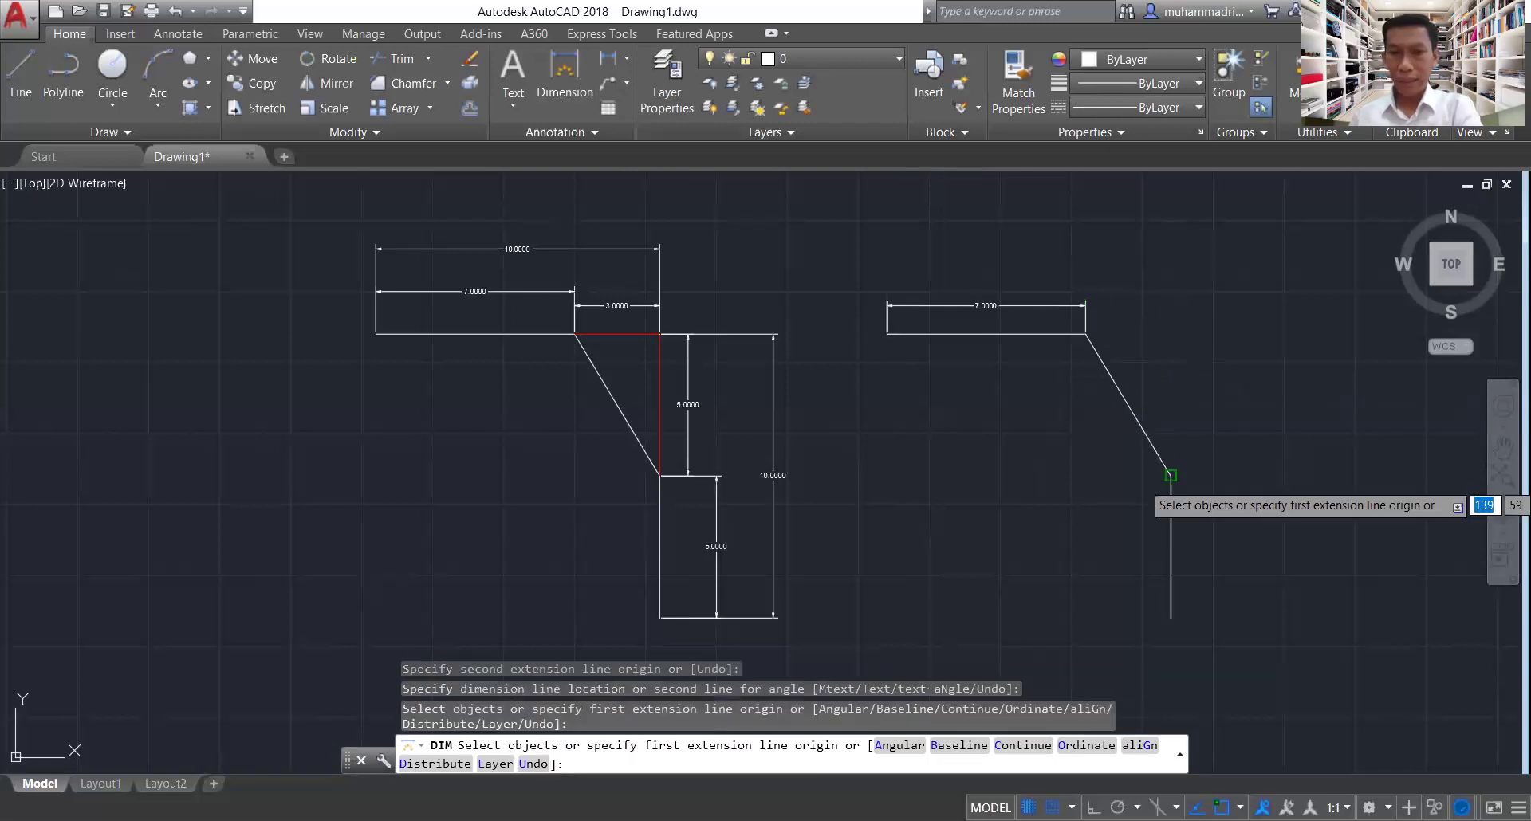
- Add a 5.5 vertical dimension from the chamfer's lower end, placed just outside the vertical line
left_click(1169, 476)
type("5.5")
key("Return")
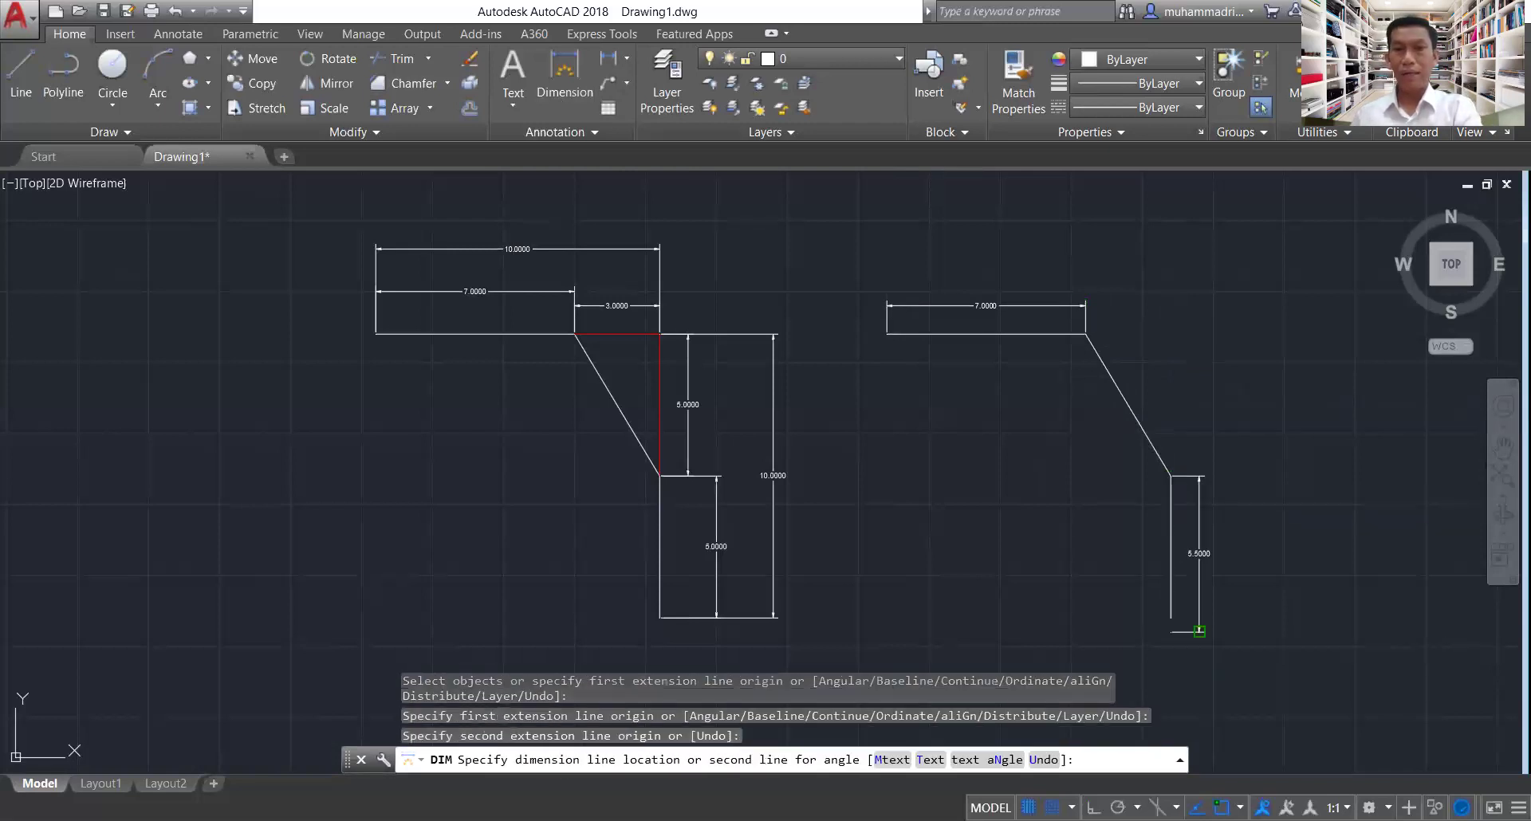
left_click(1198, 630)
key("Escape")
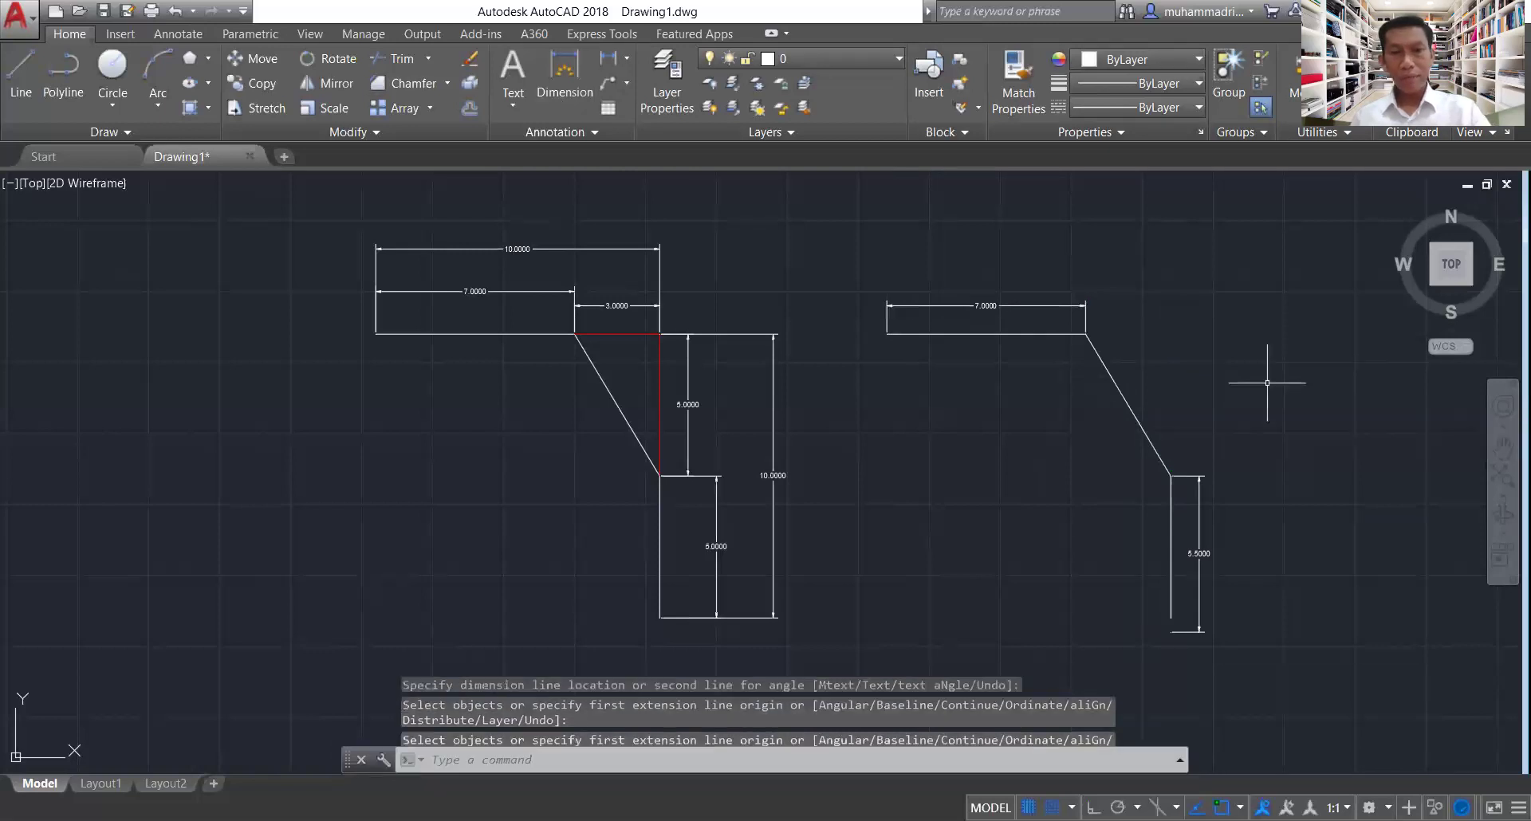
key("Escape")
- Undo the two new dimensions and the chamfer to restore the plain corner
key("ctrl+z")
key("ctrl+z")
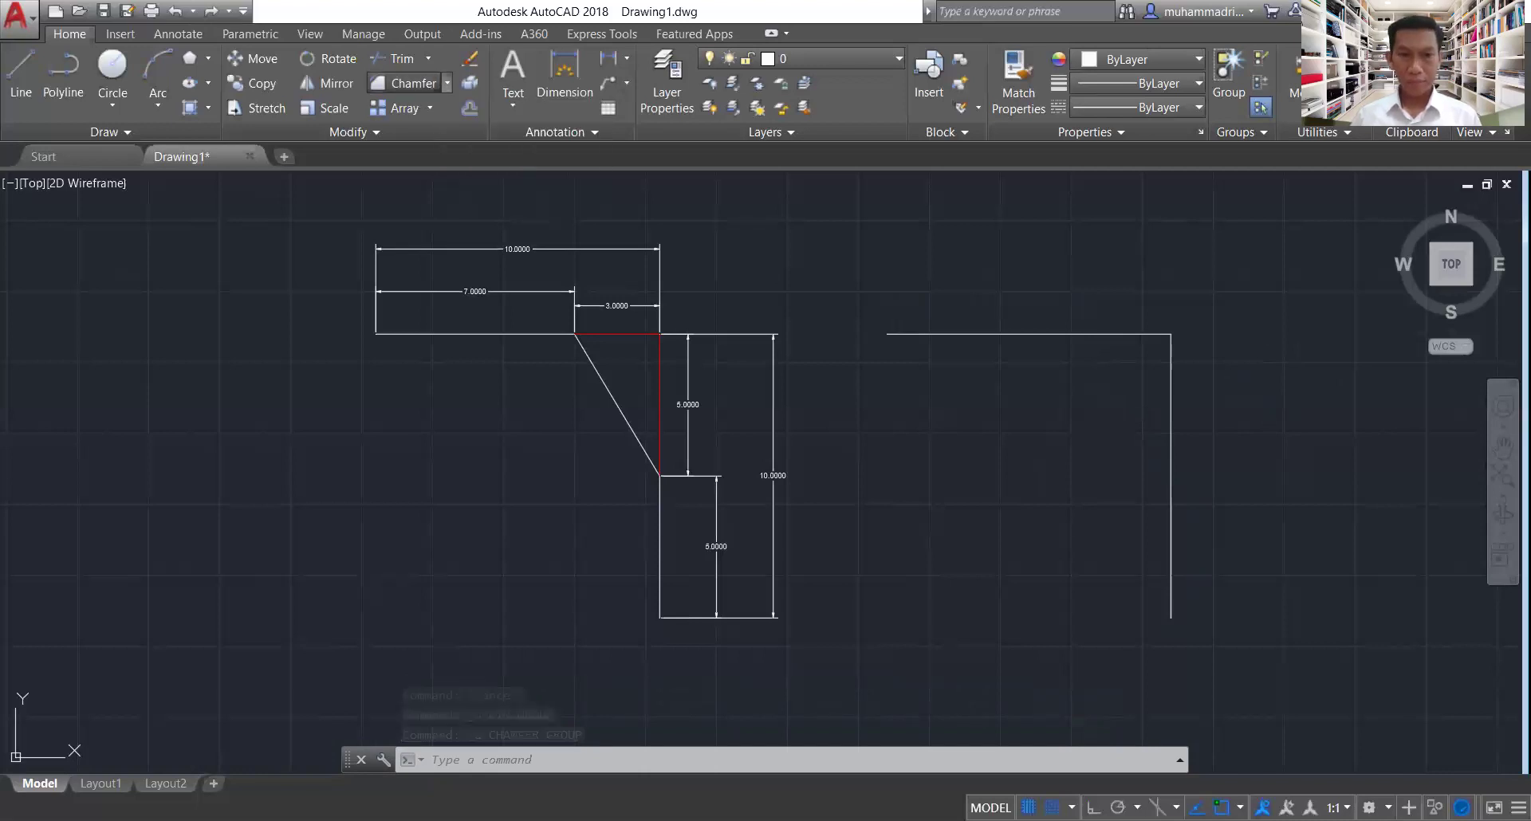
- Try a chamfer on the plain corner with distance 3 on the vertical line and 5 on the horizontal line, and undo it
left_click(406, 83)
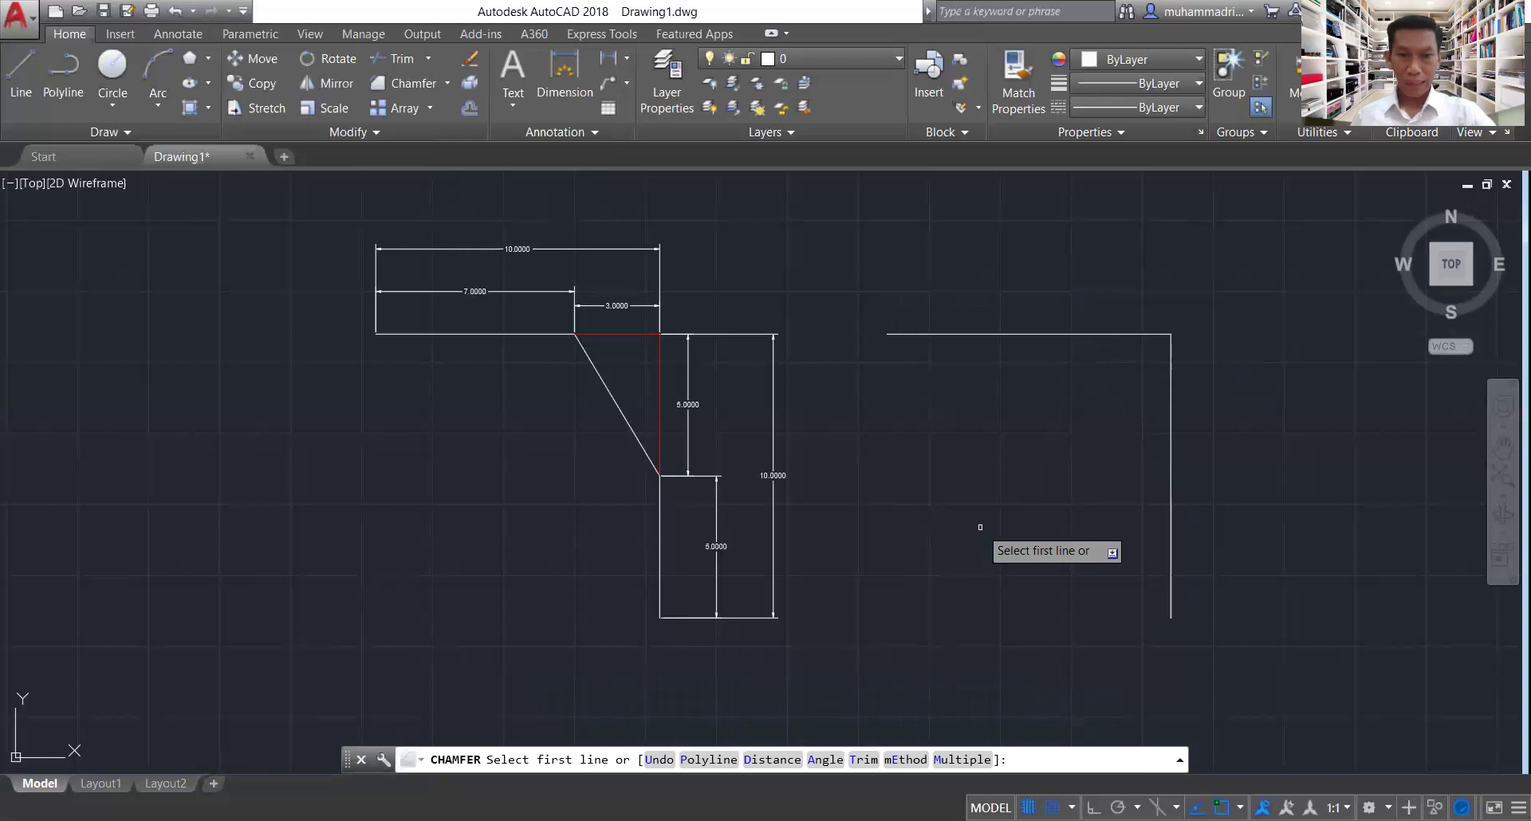
left_click(785, 758)
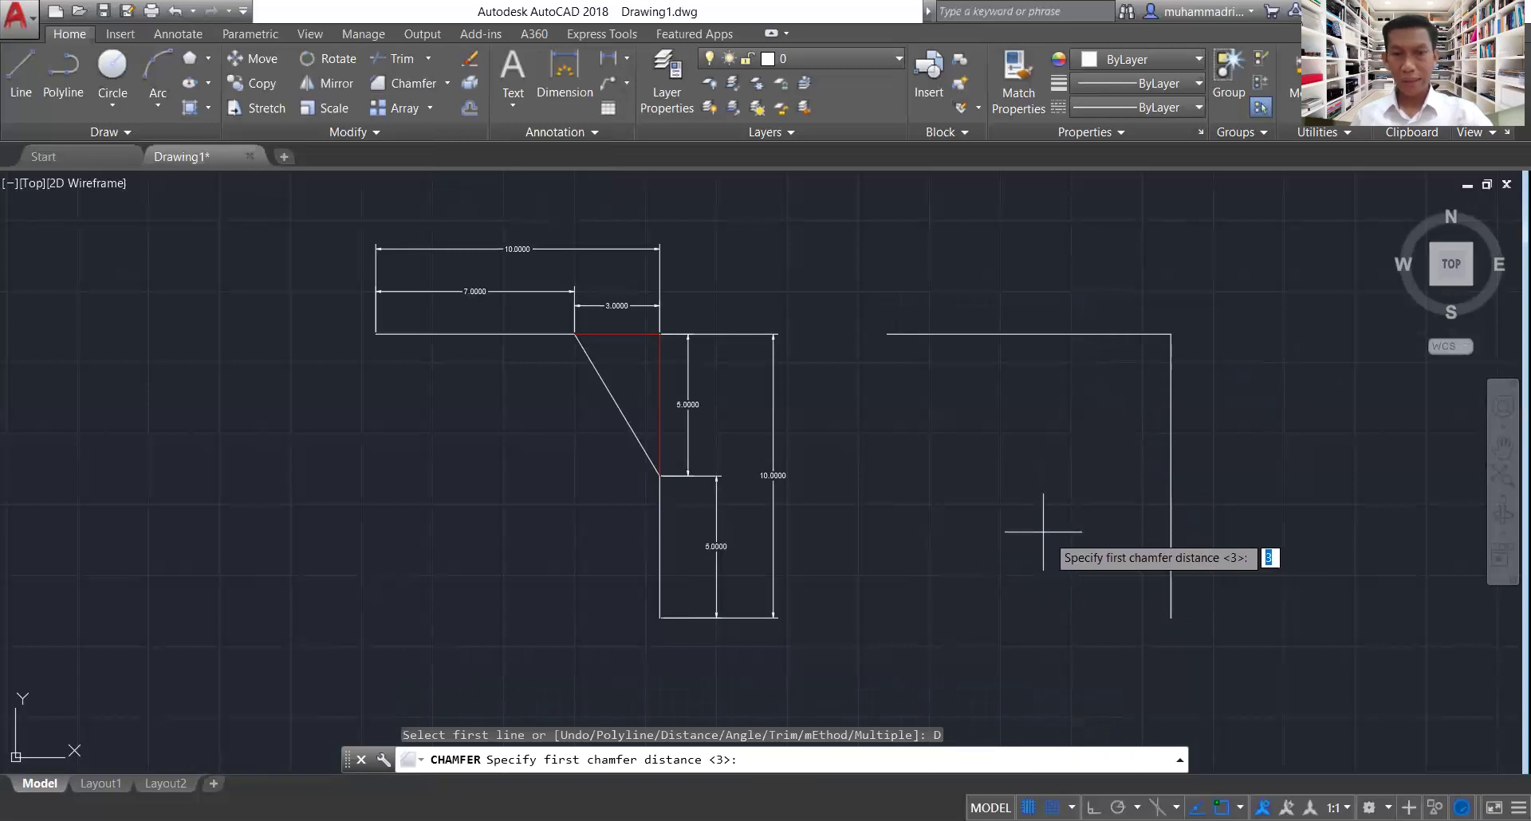
type("3")
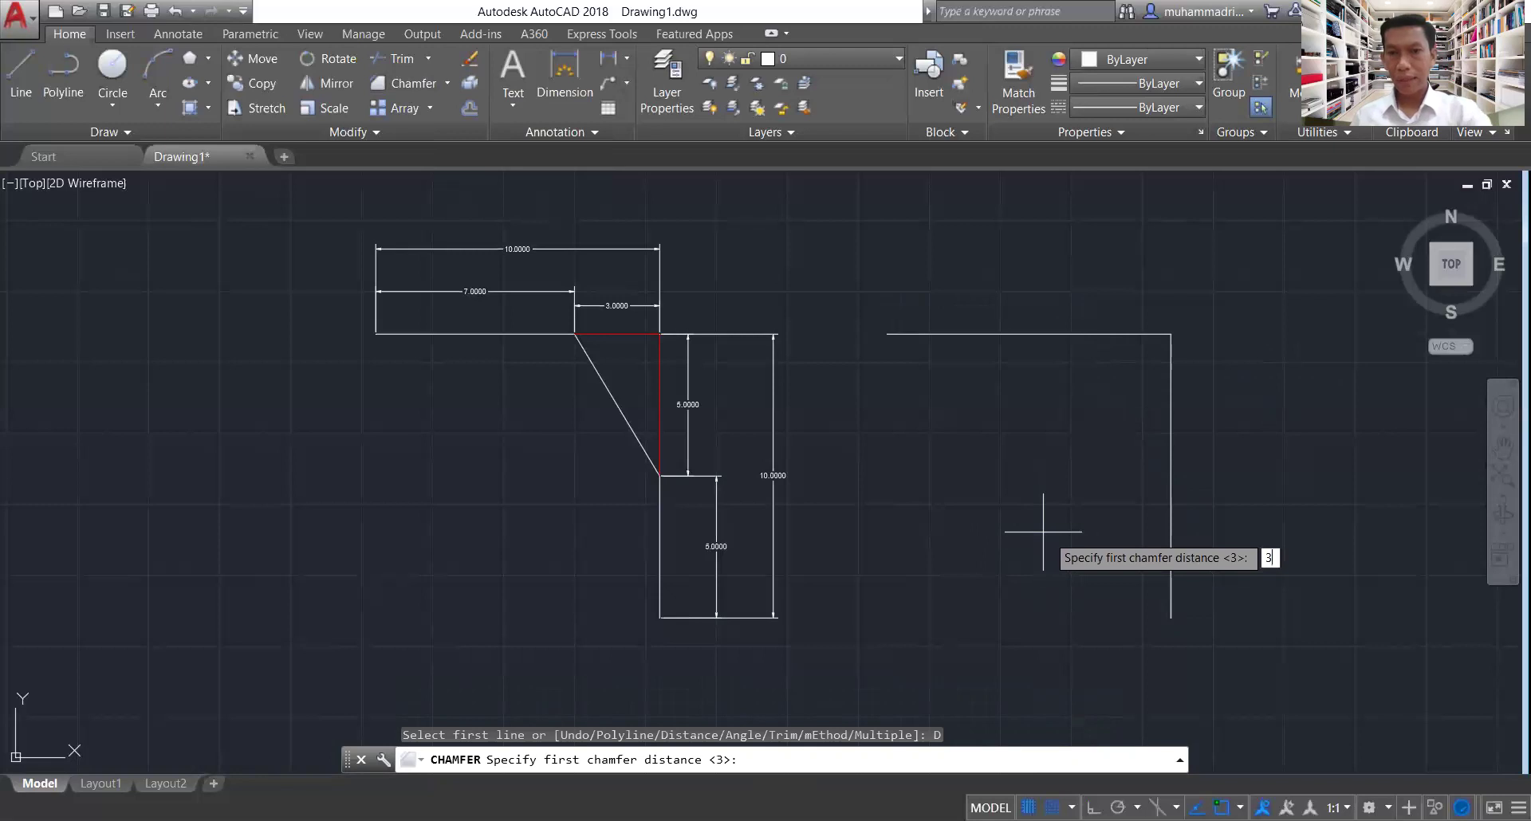
key("Return")
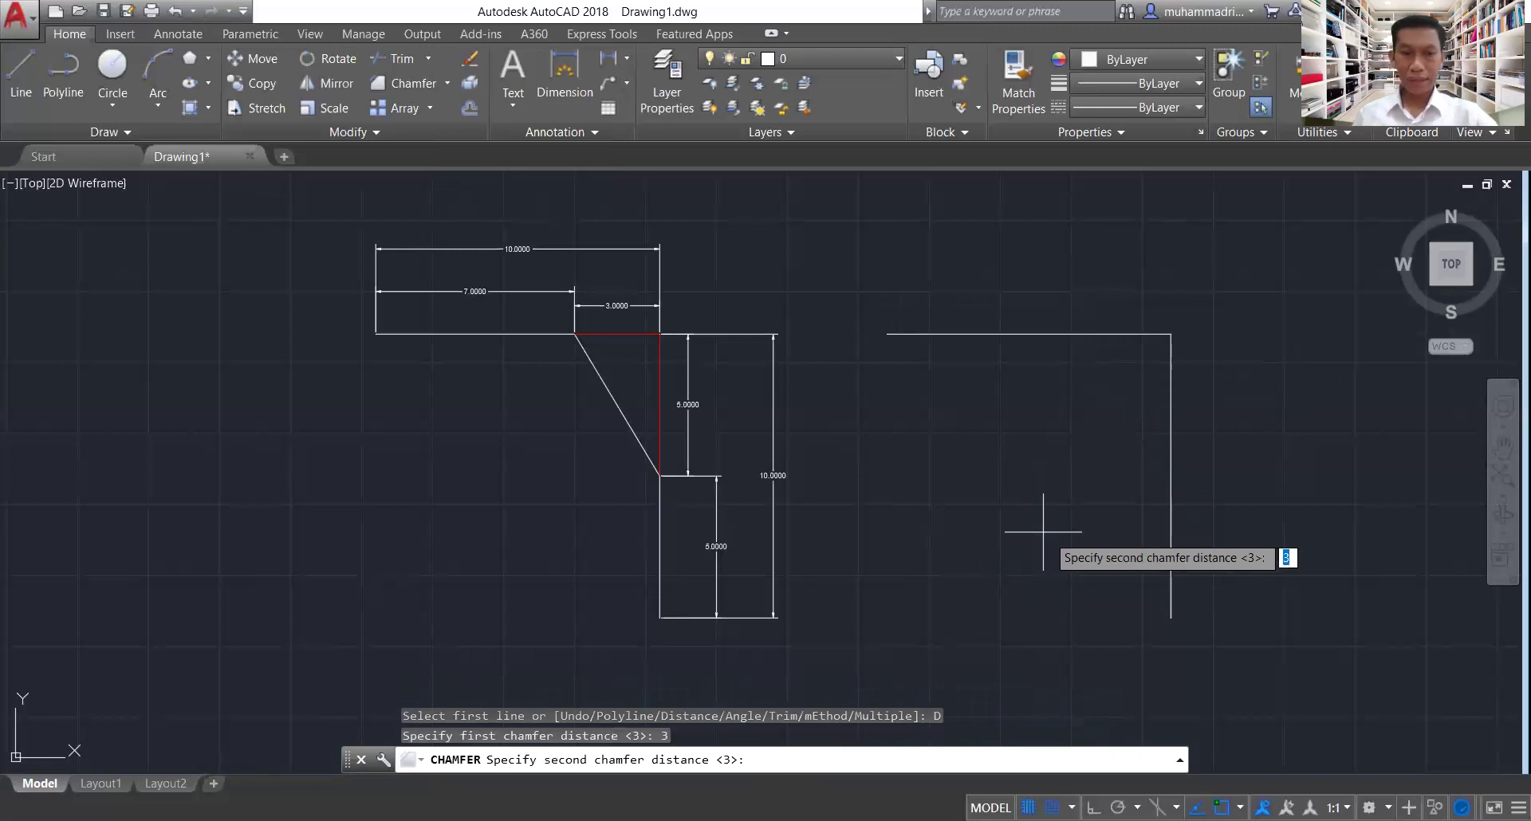
type("5")
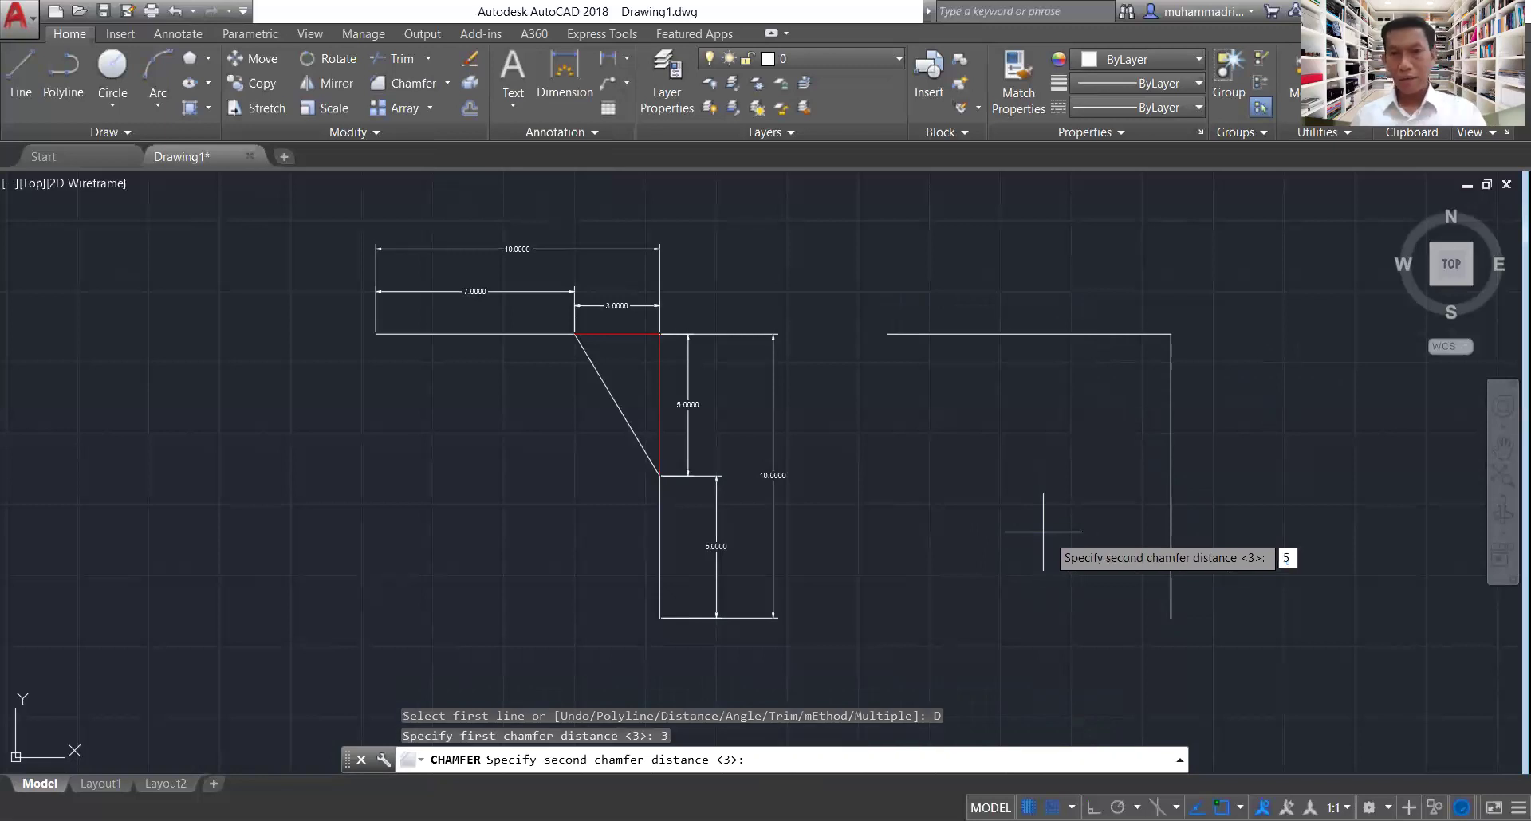
key("Return")
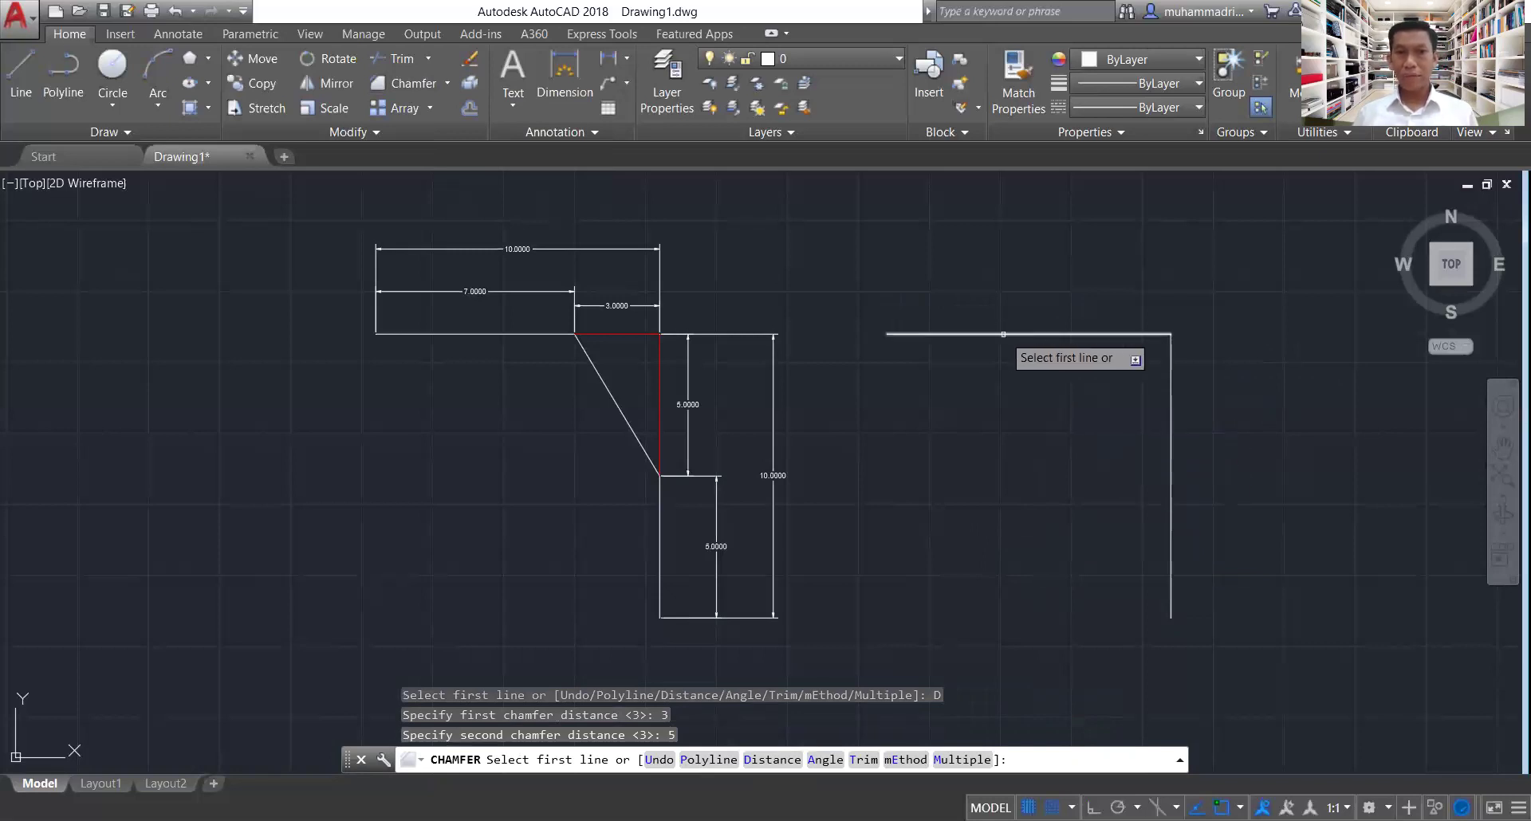
left_click(1170, 476)
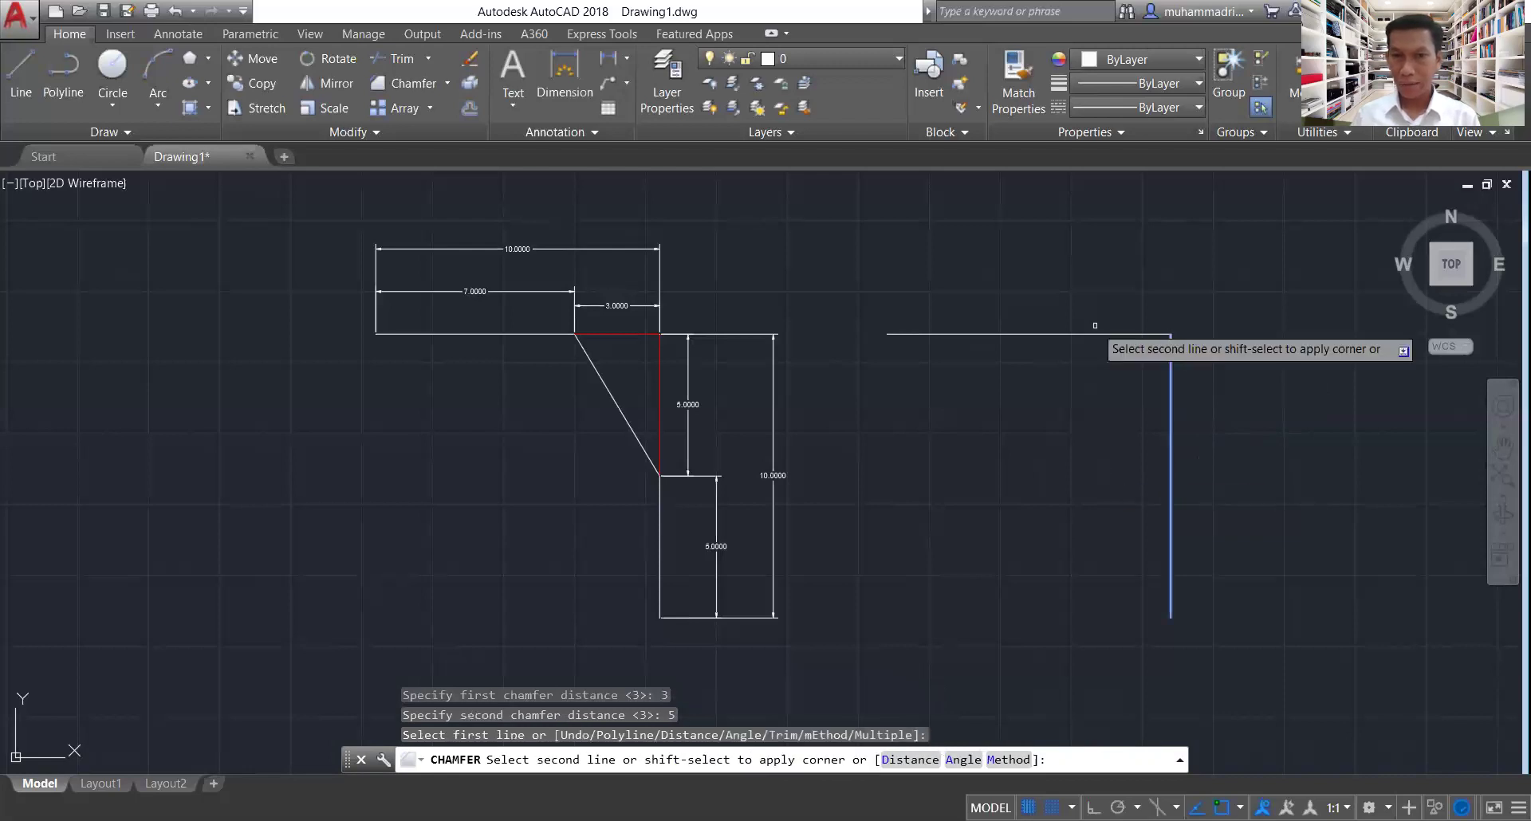
left_click(1097, 333)
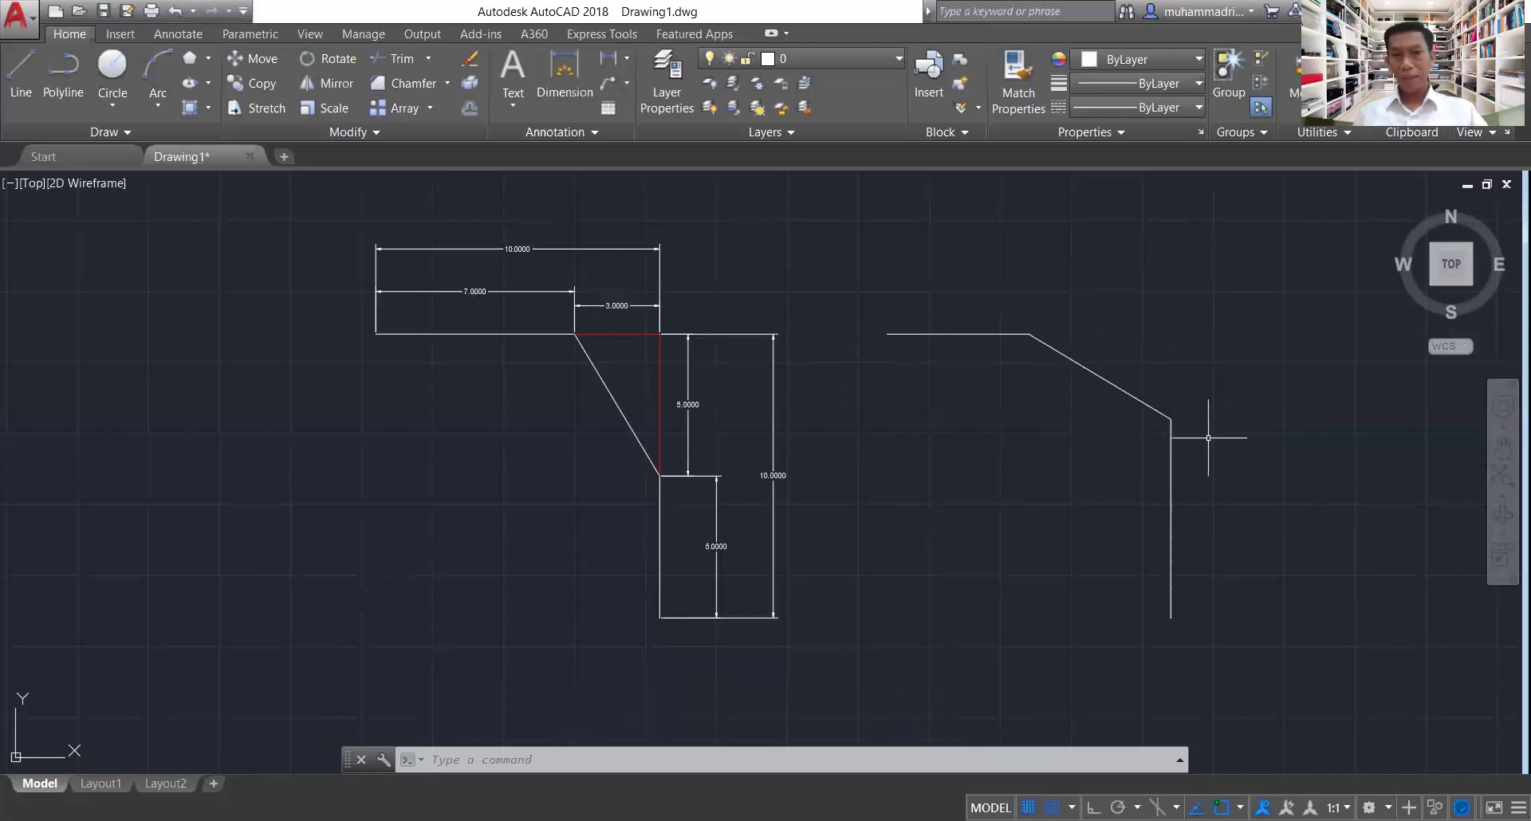
key("ctrl+z")
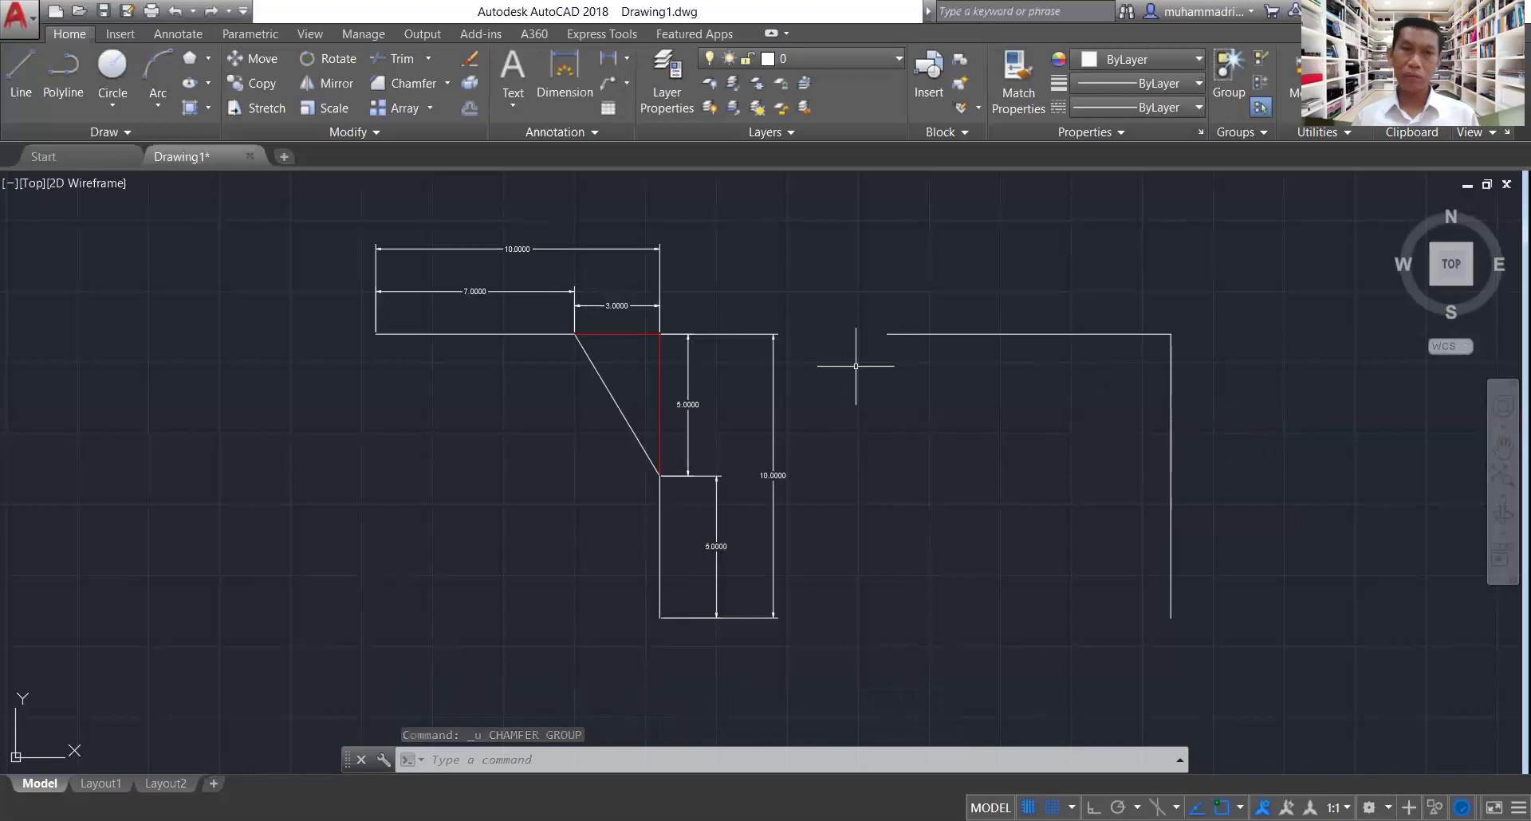
- Chamfer the plain corner with both distances set to 5, picking the horizontal line and the vertical line
left_click(414, 84)
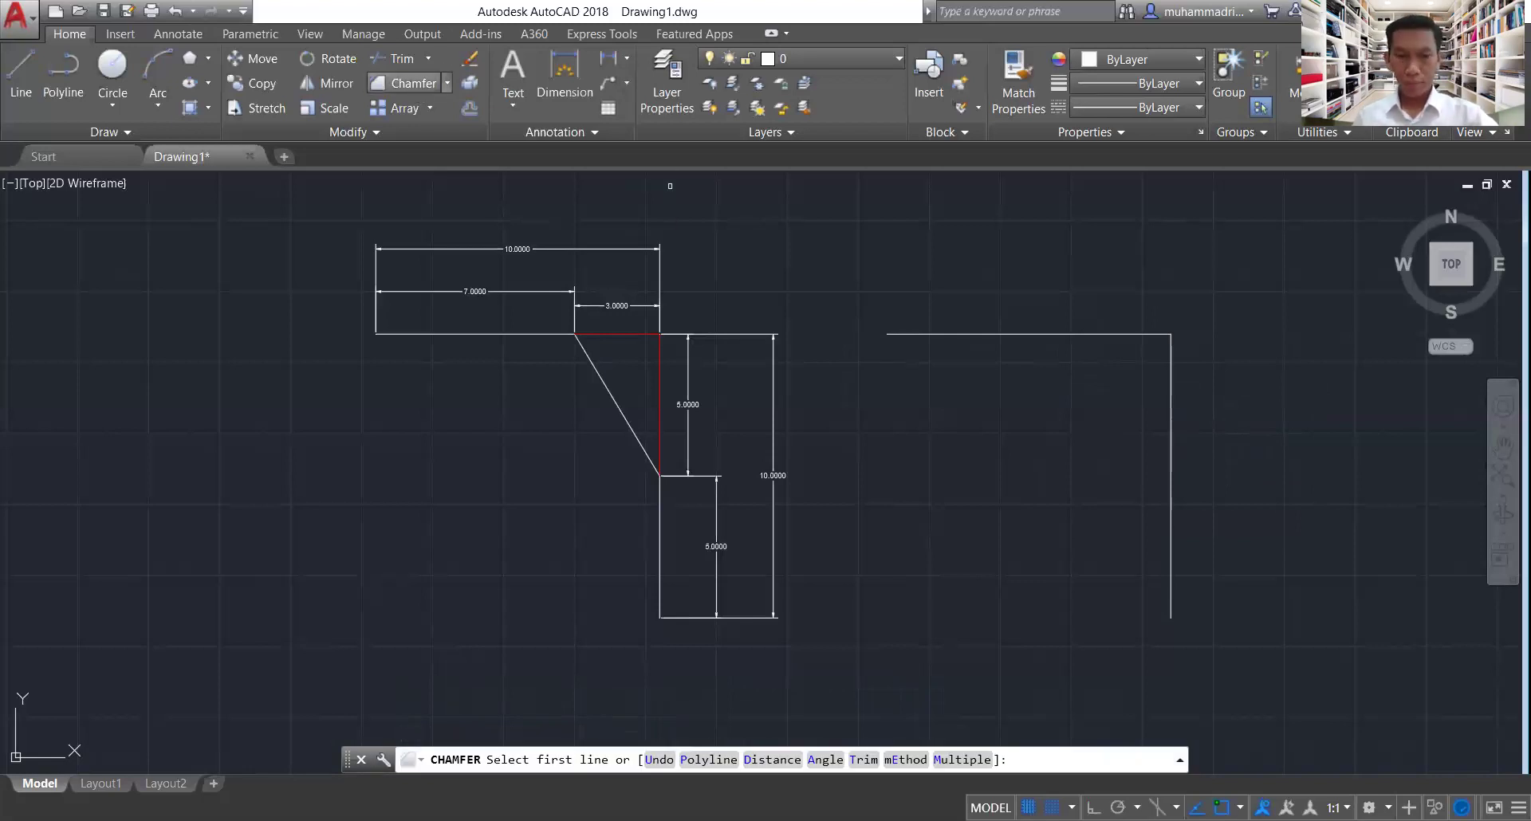
type("d")
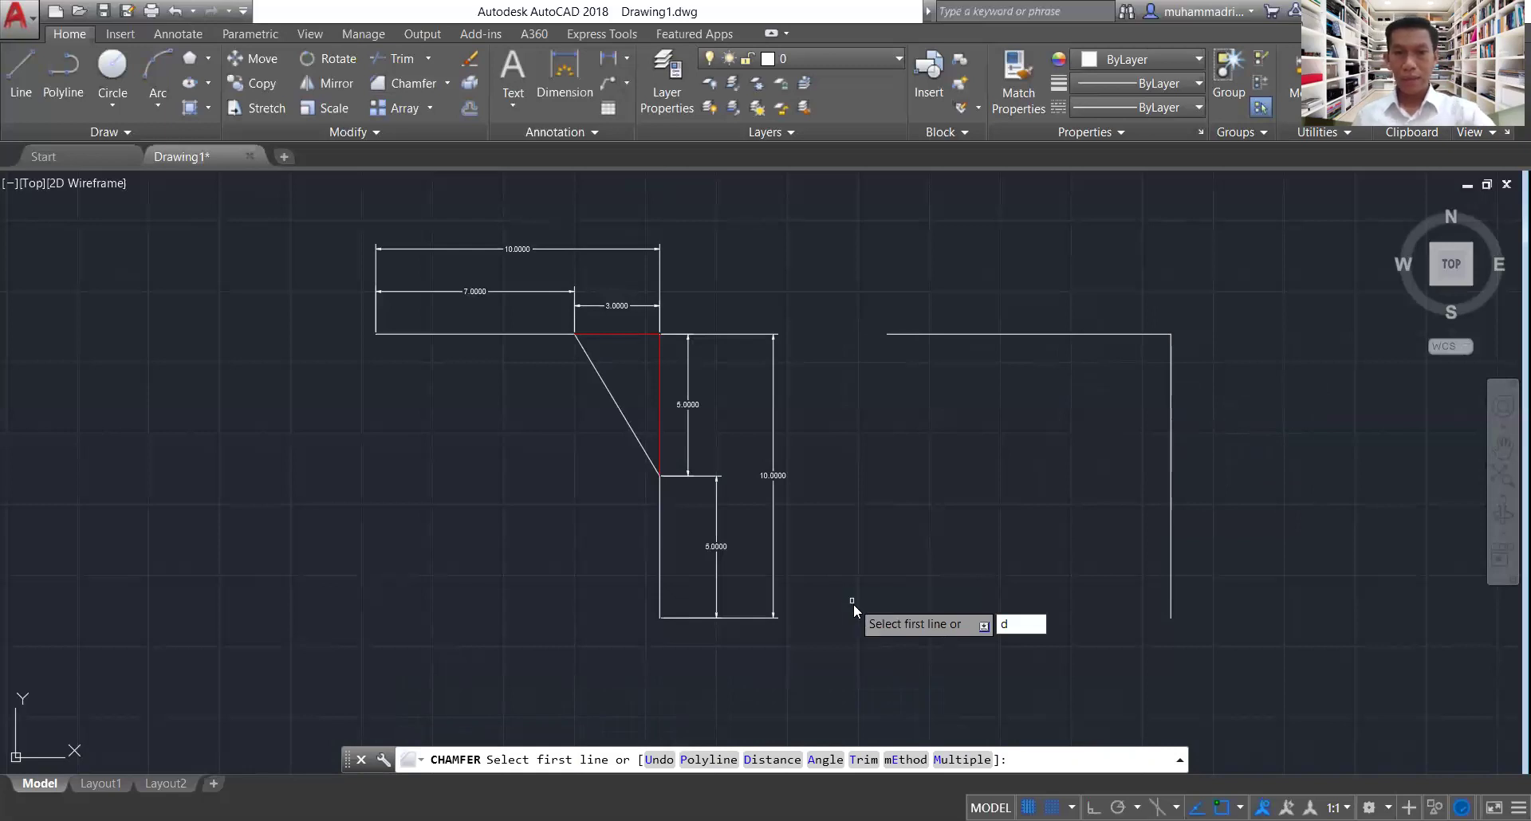
key("Return")
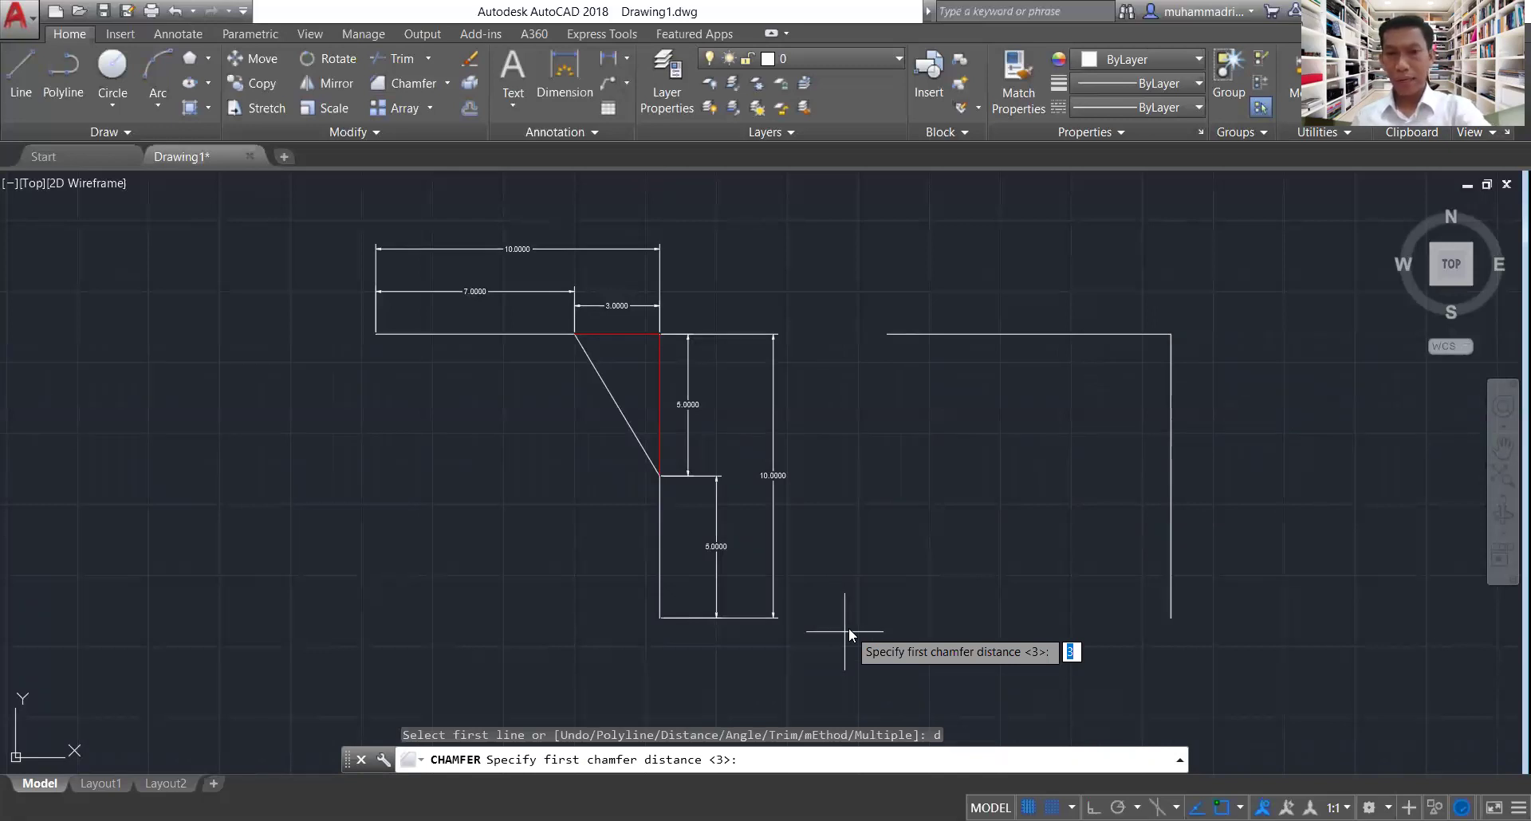
type("5")
key("Return")
key("Return")
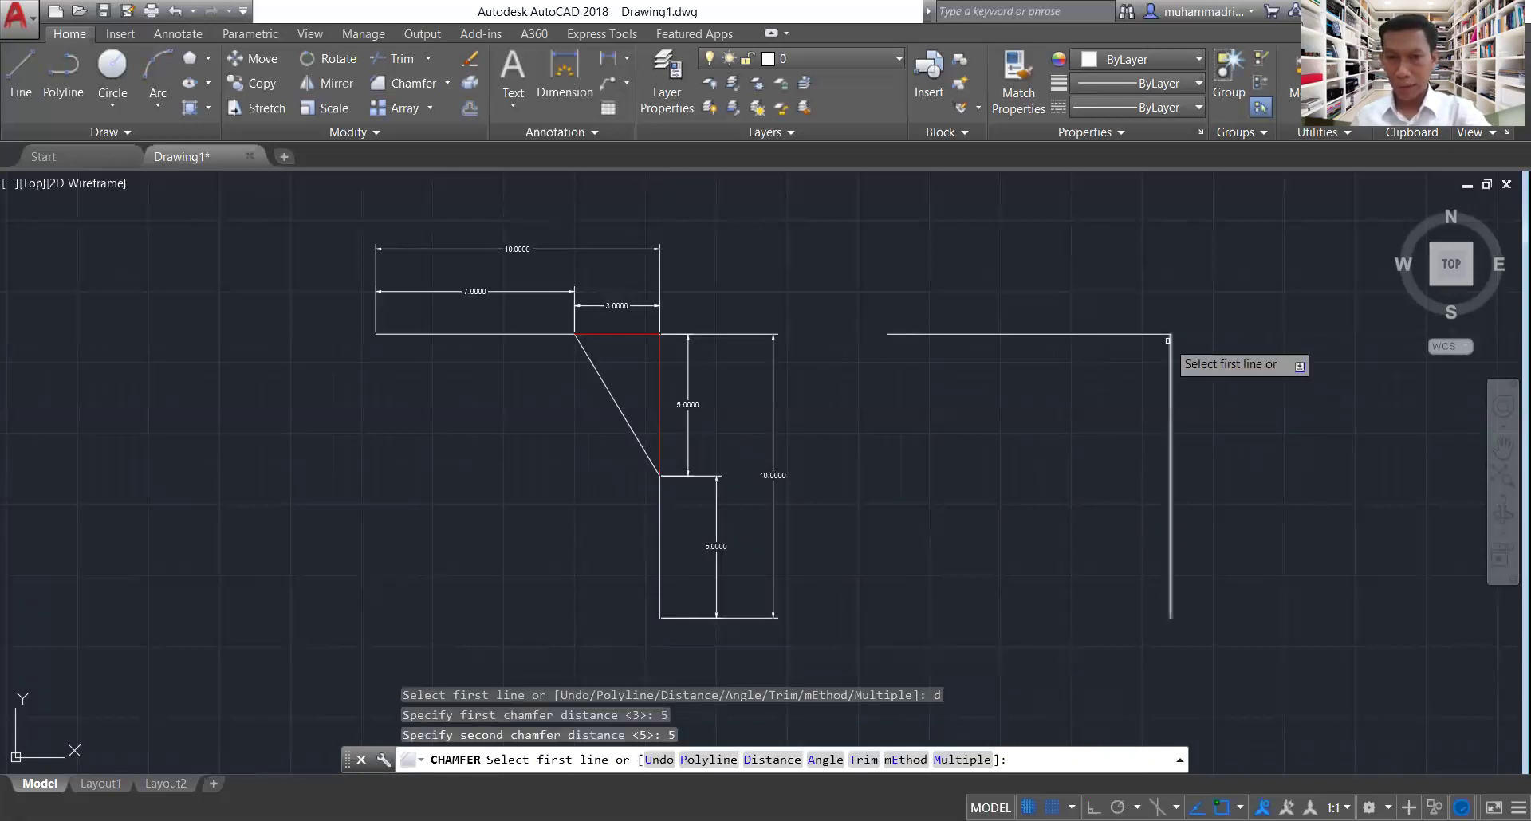
left_click(1086, 333)
left_click(1171, 430)
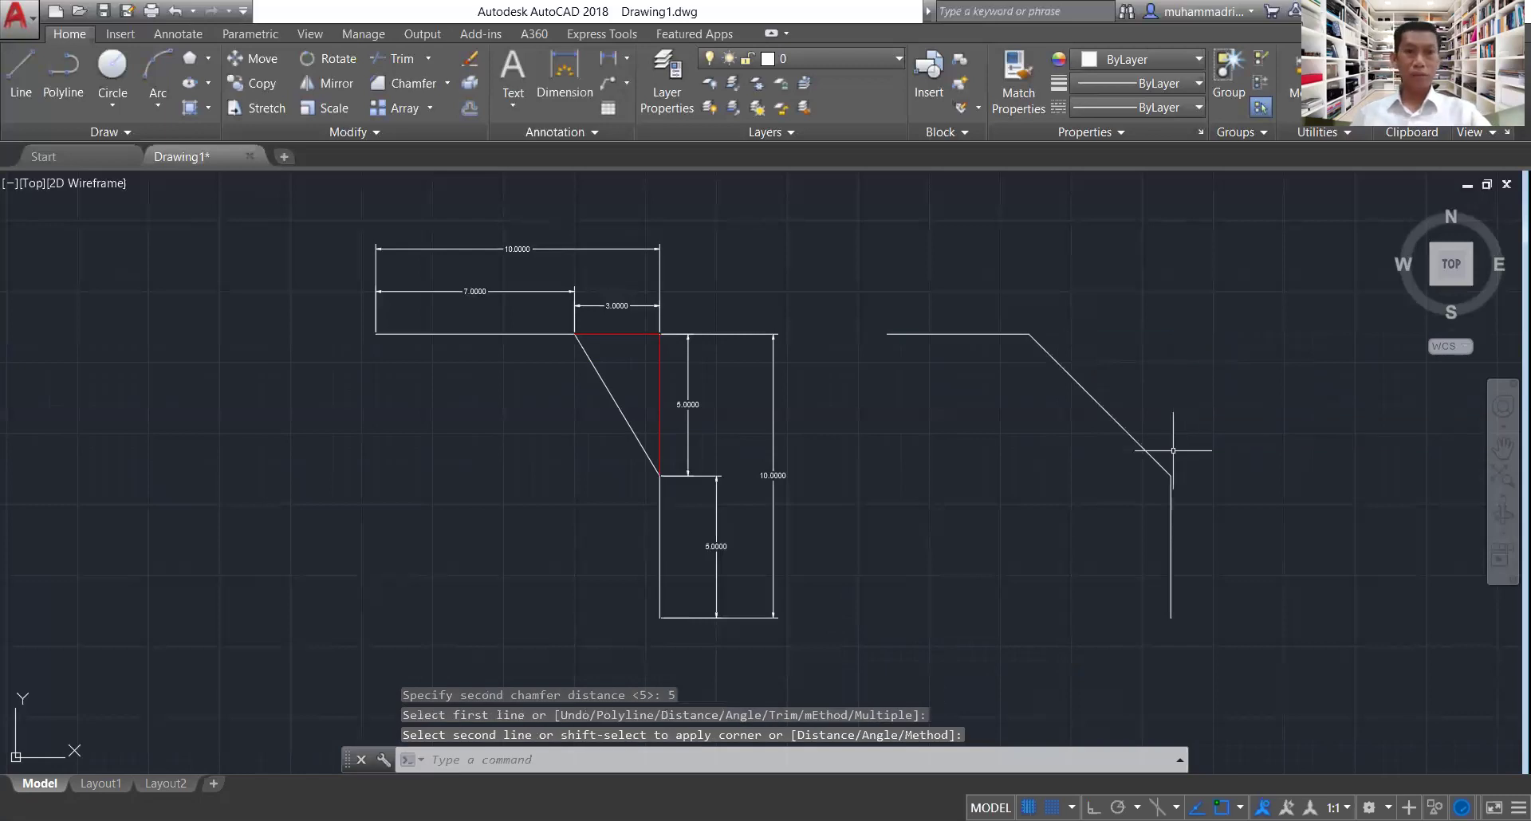
- Dimension the new chamfer's remaining horizontal line from above and its remaining vertical line from the outer side
type("dim")
key("Return")
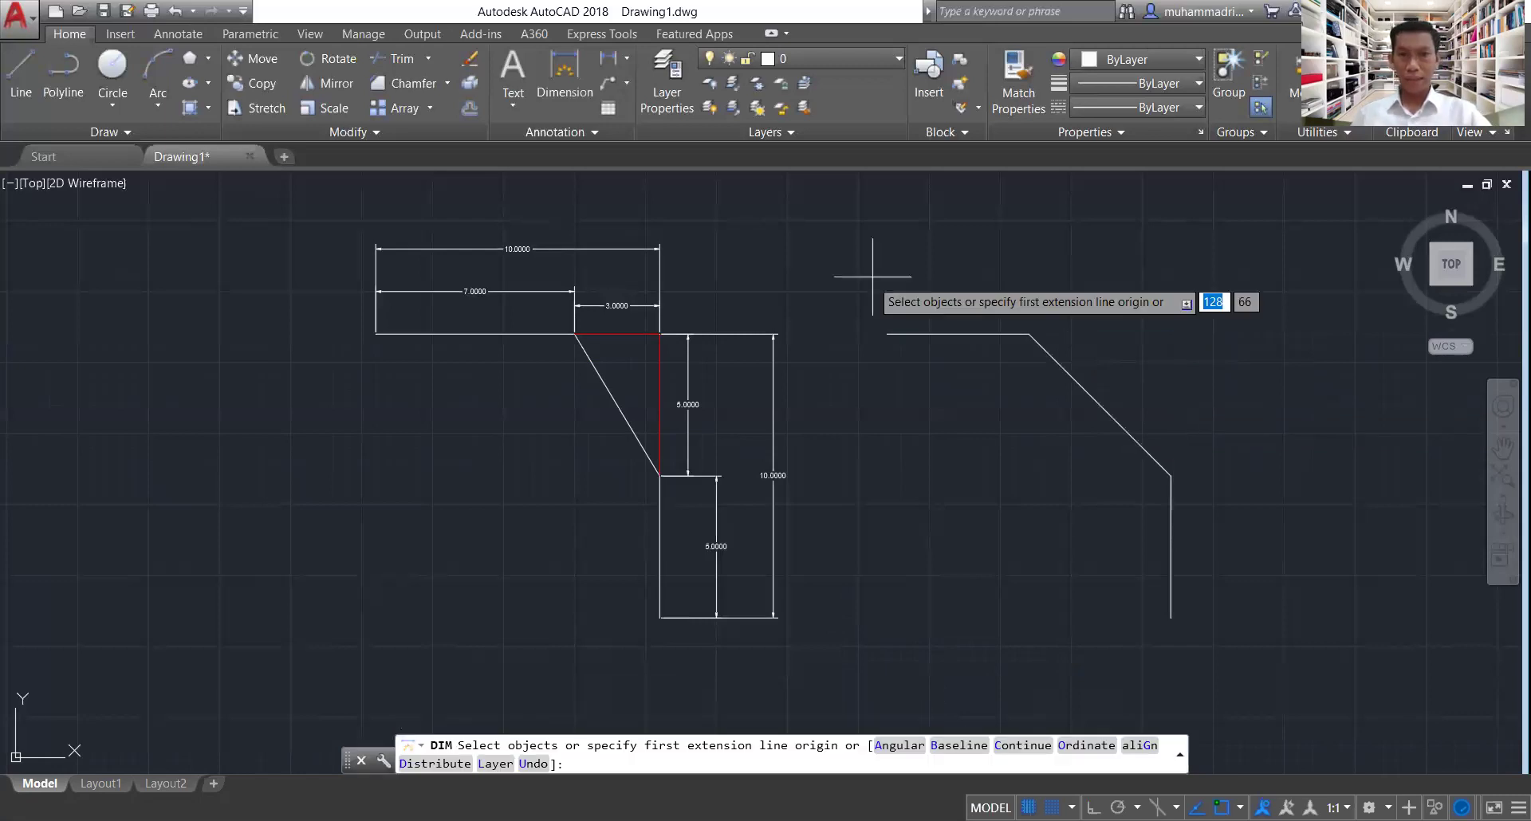
left_click(887, 334)
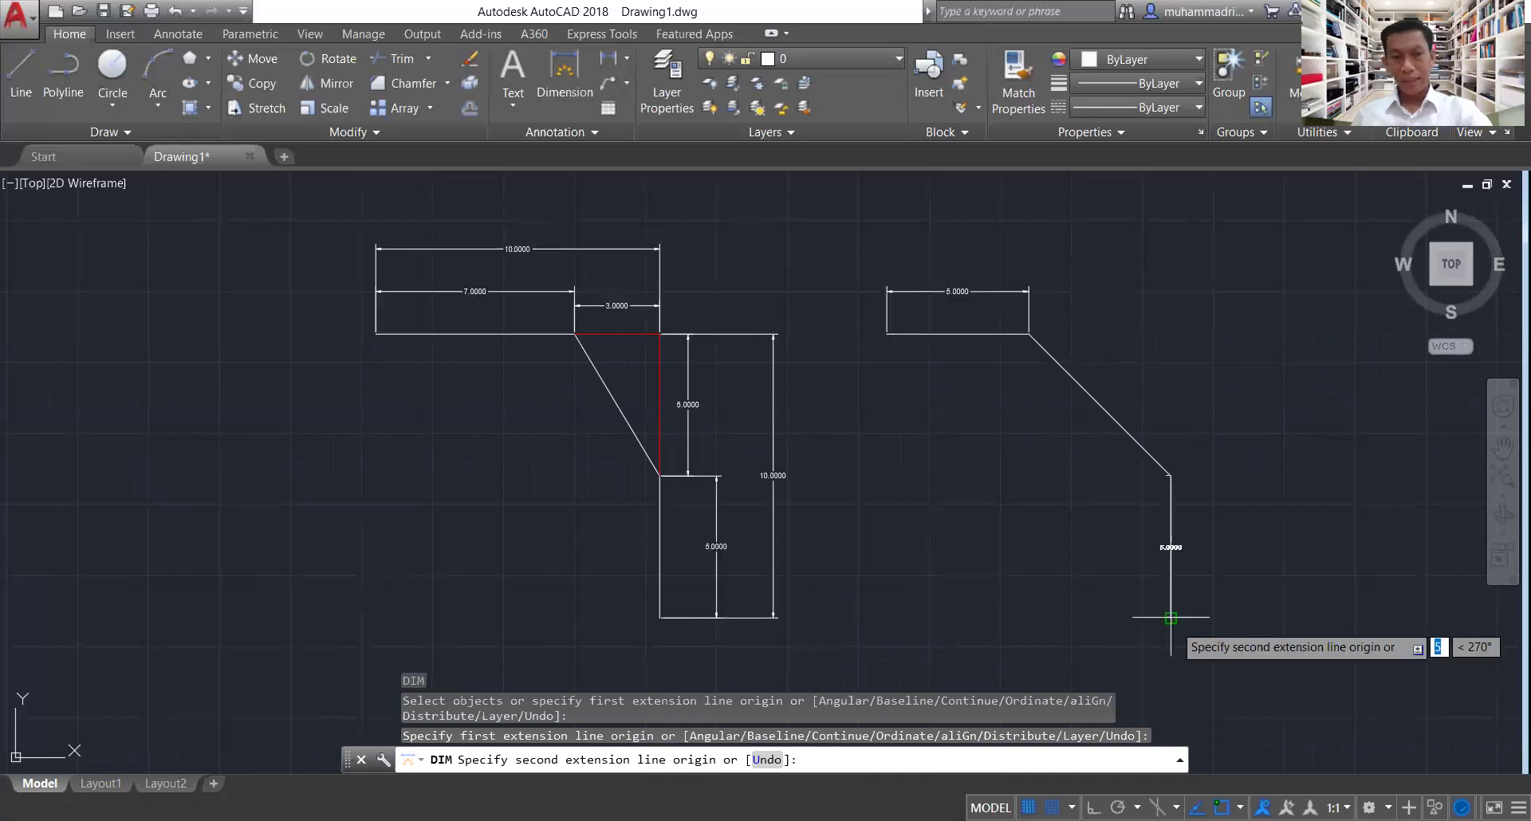
left_click(1170, 618)
left_click(1213, 612)
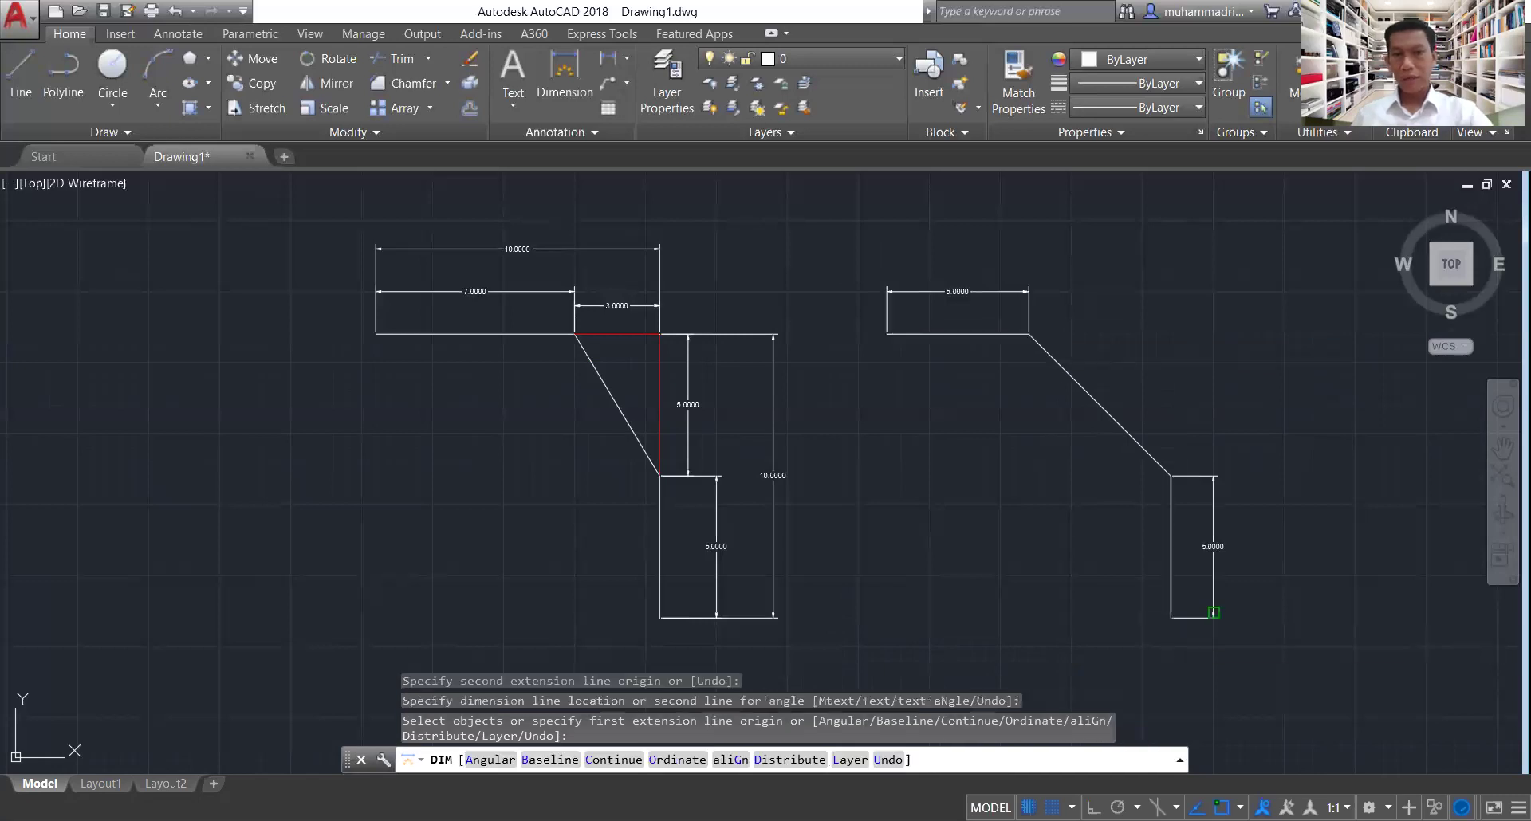
key("Escape")
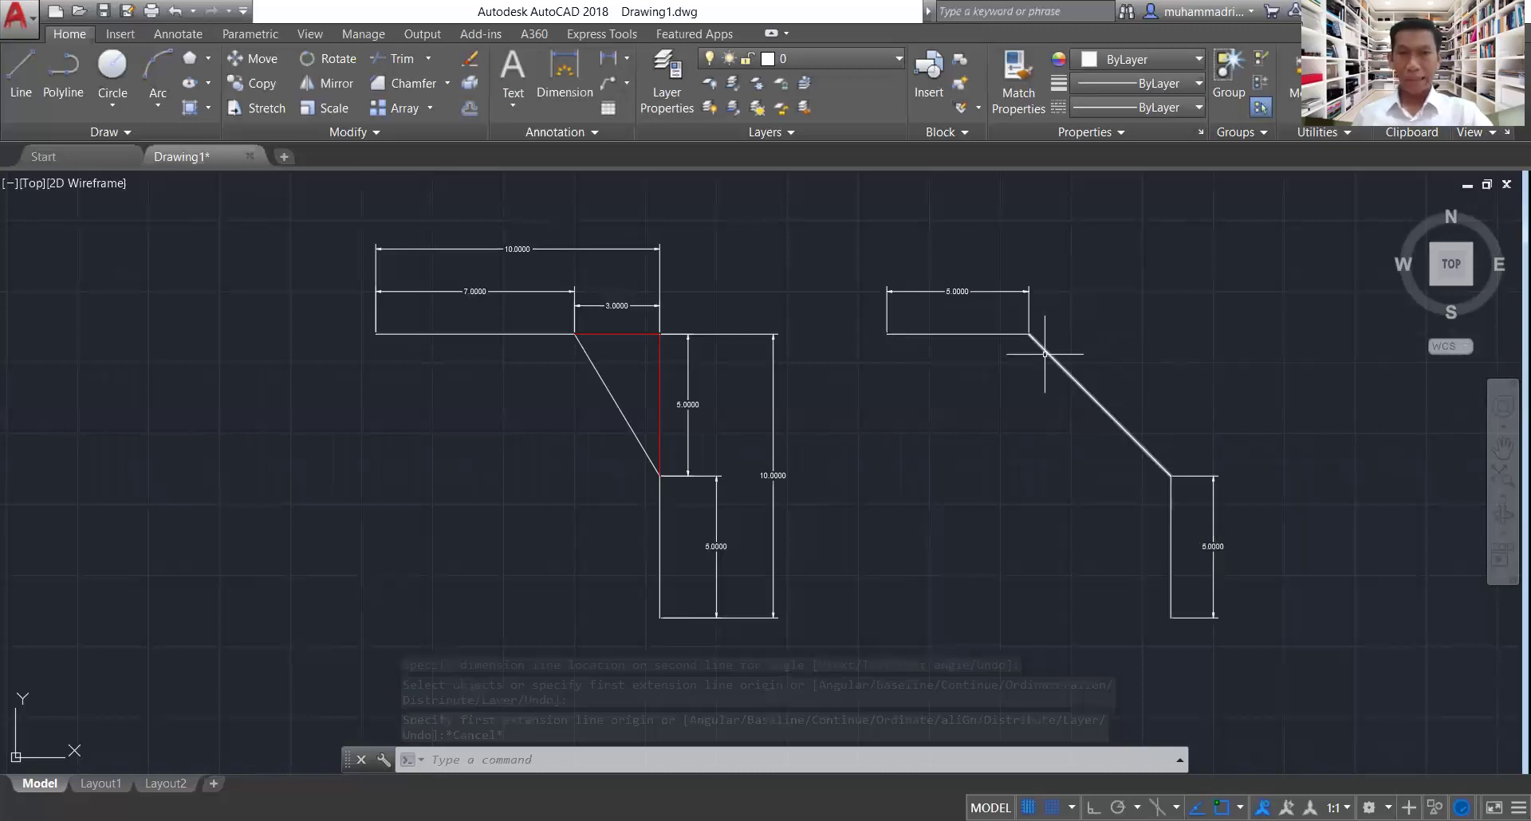
key("Escape")
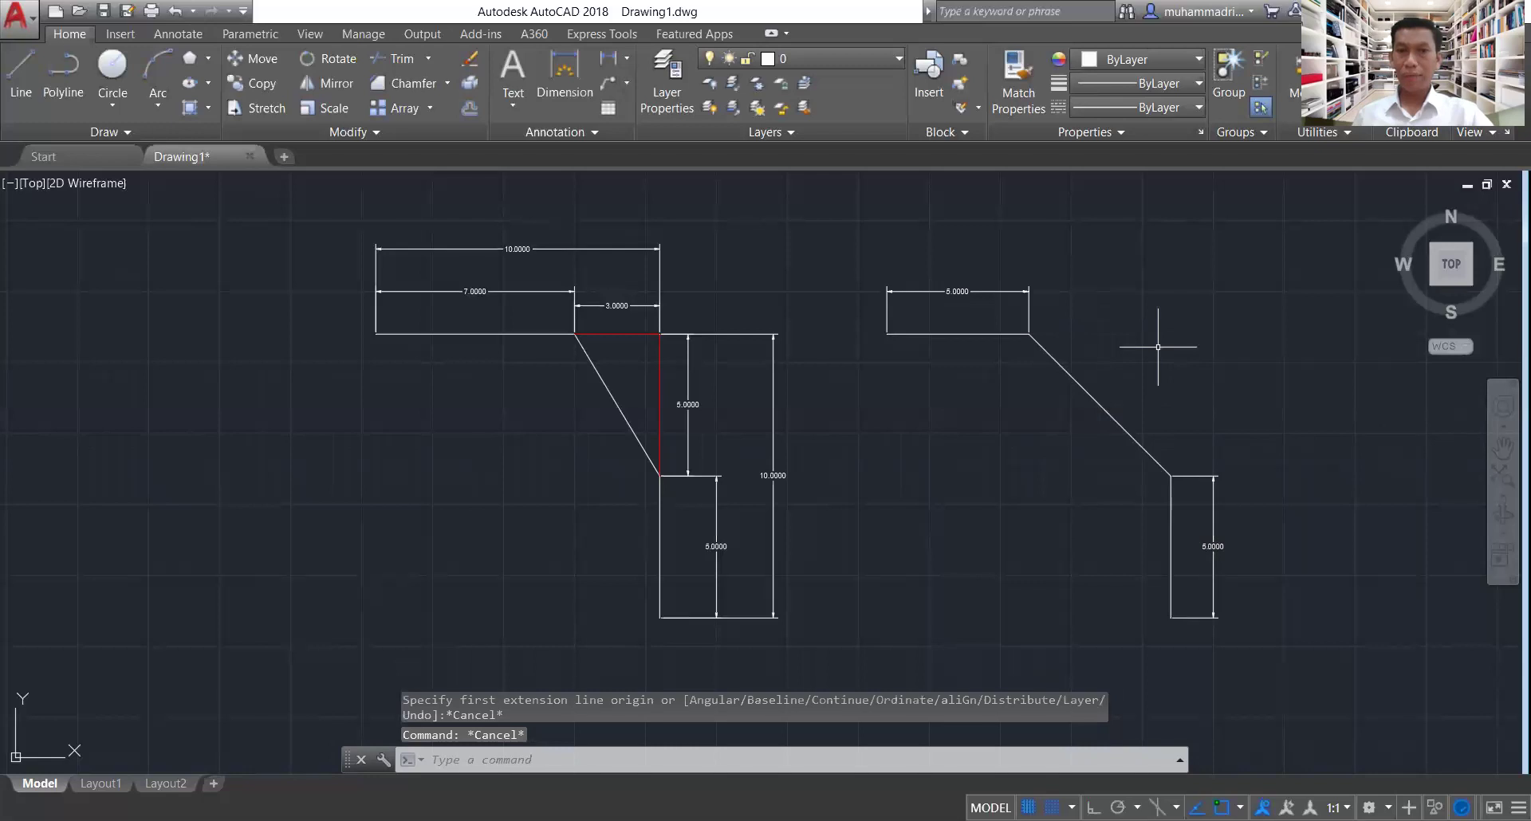
- Draw another plain corner in the empty area beyond the chamfered one, with a horizontal line of 10 and a downward line of 10
scroll(1158, 346, "down", 2)
middle_click_drag(1157, 346, 966, 367)
scroll(985, 370, "up", 2)
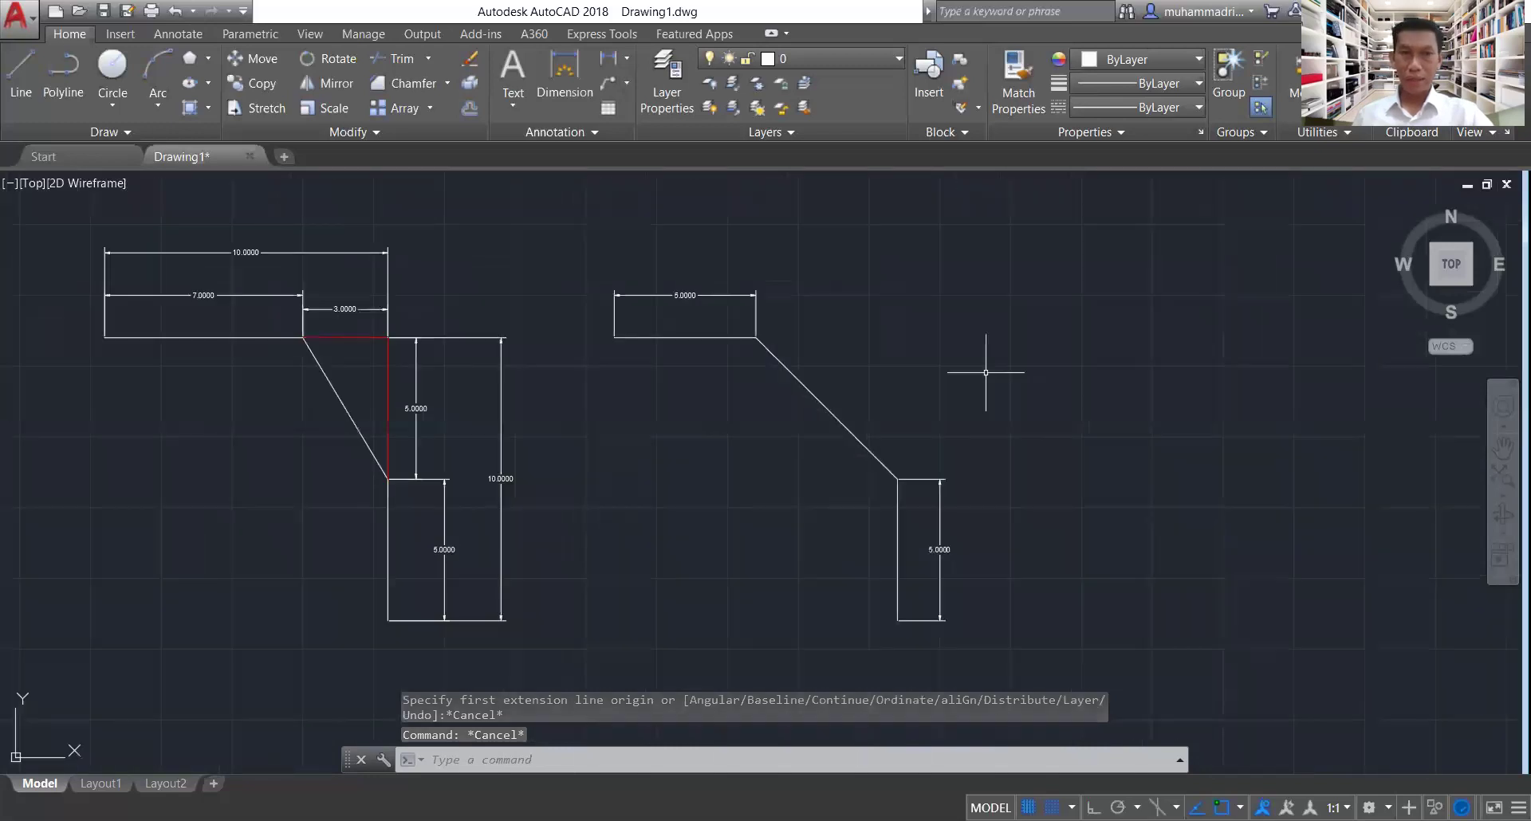
mouse_move(985, 373)
middle_mouse_down()
mouse_move(832, 364)
mouse_move(814, 442)
middle_mouse_up()
scroll(814, 442, "down", 1)
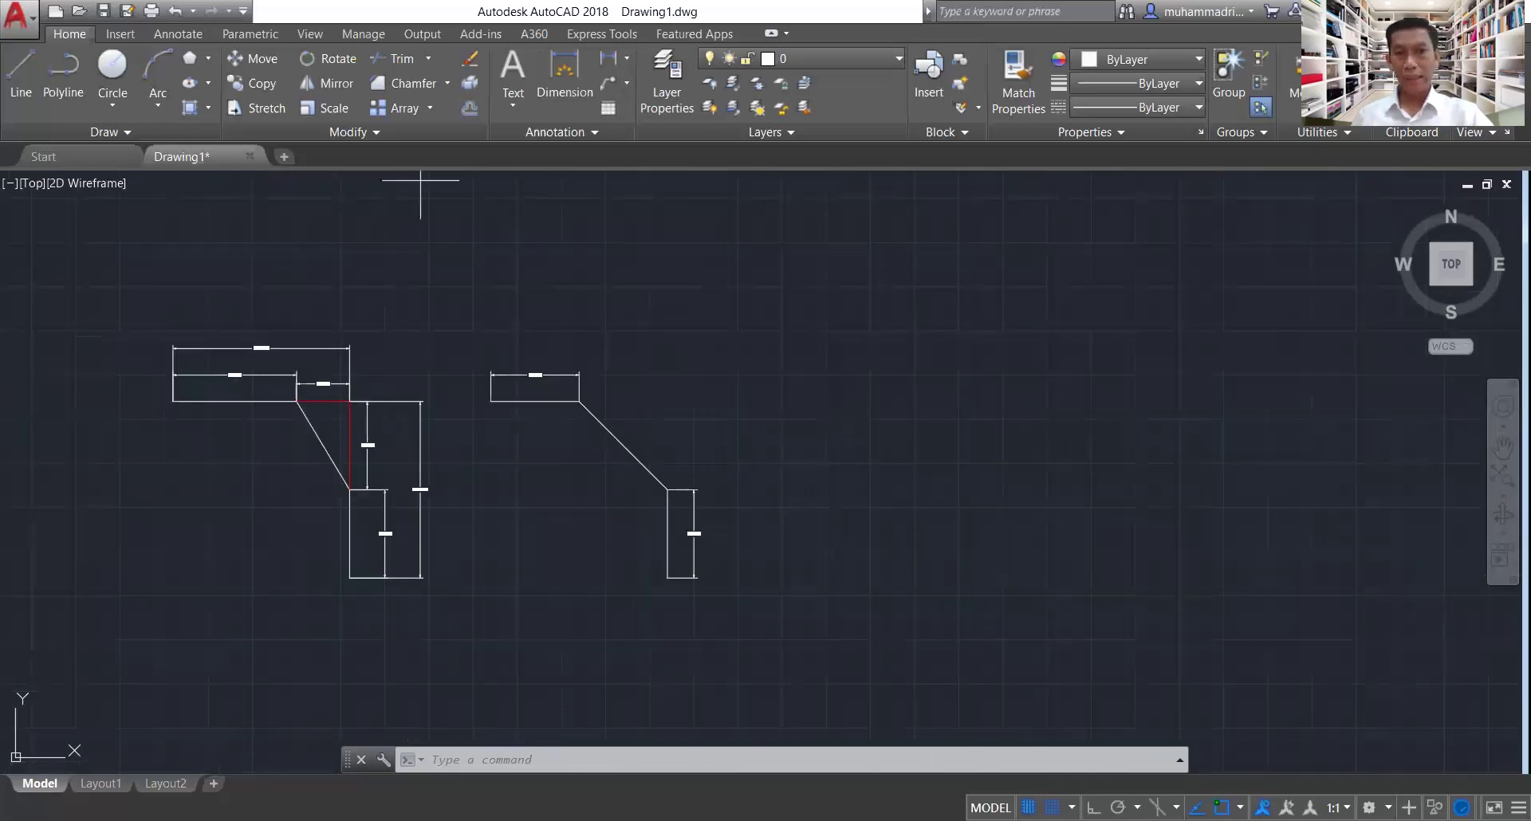
left_click(21, 73)
left_click(852, 384)
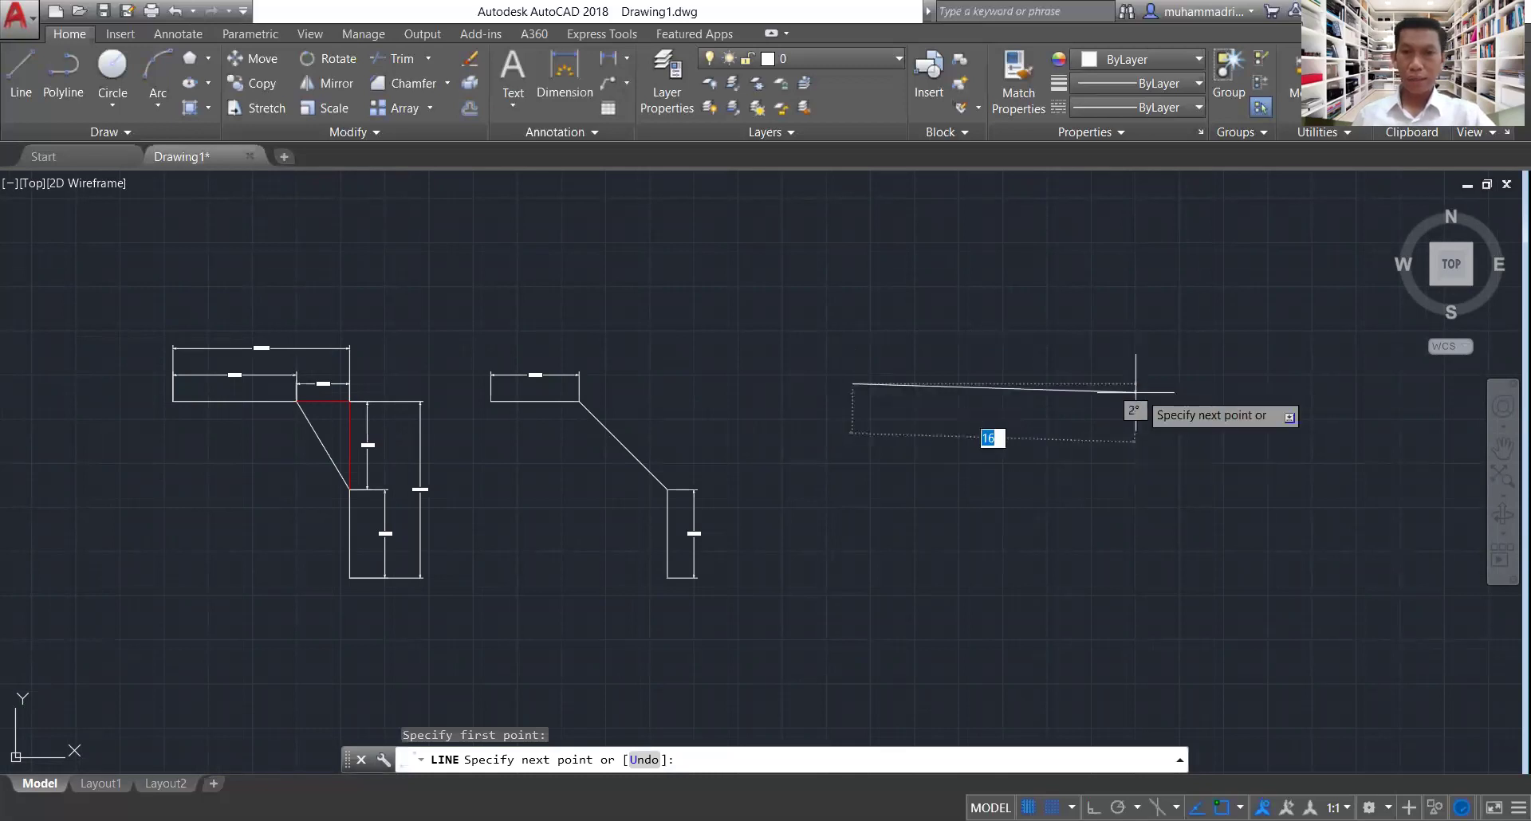
scroll(1135, 383, "up", 2)
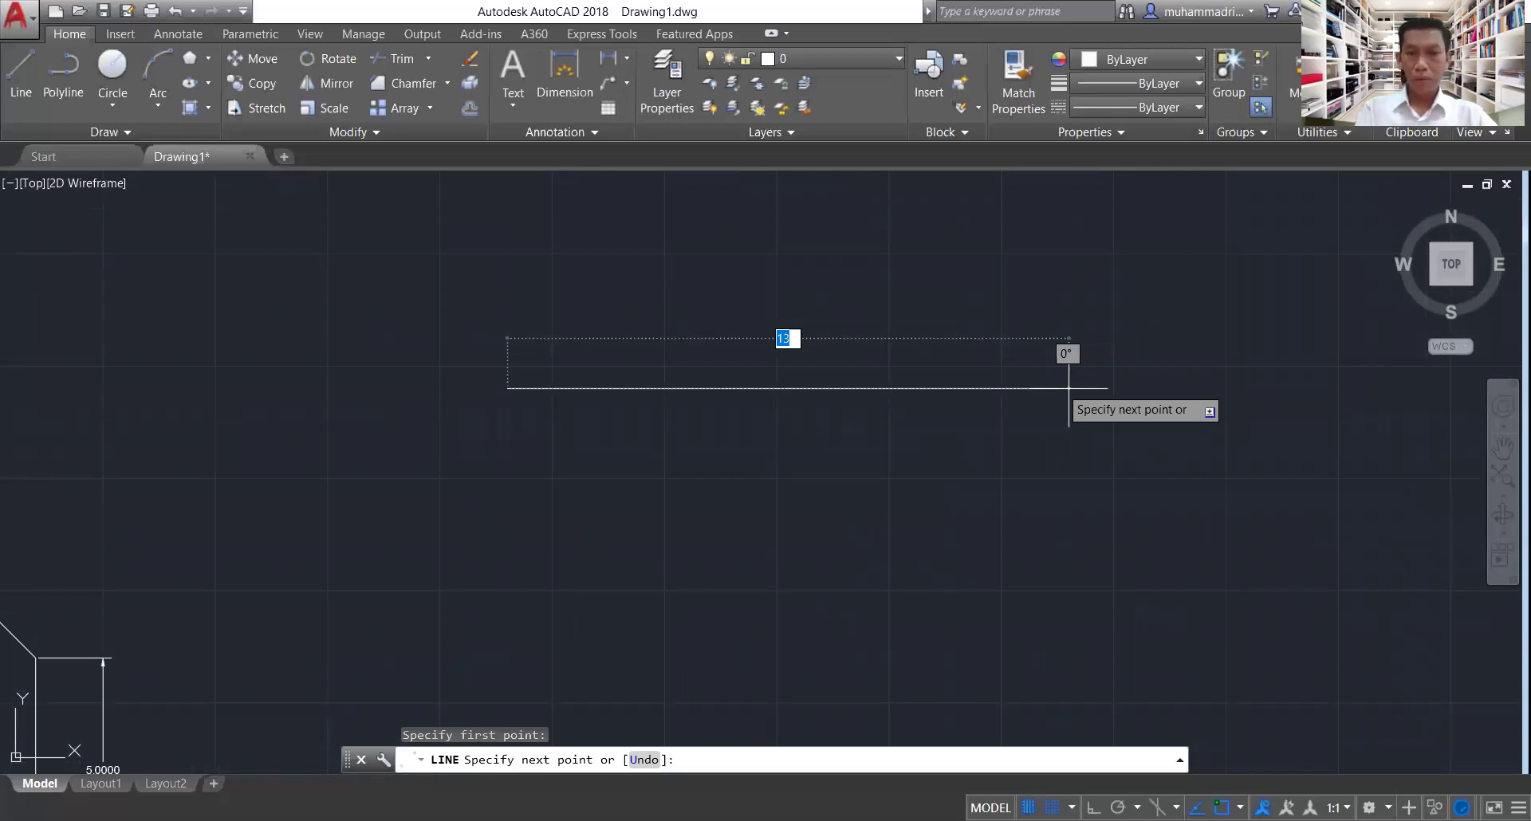
type("10")
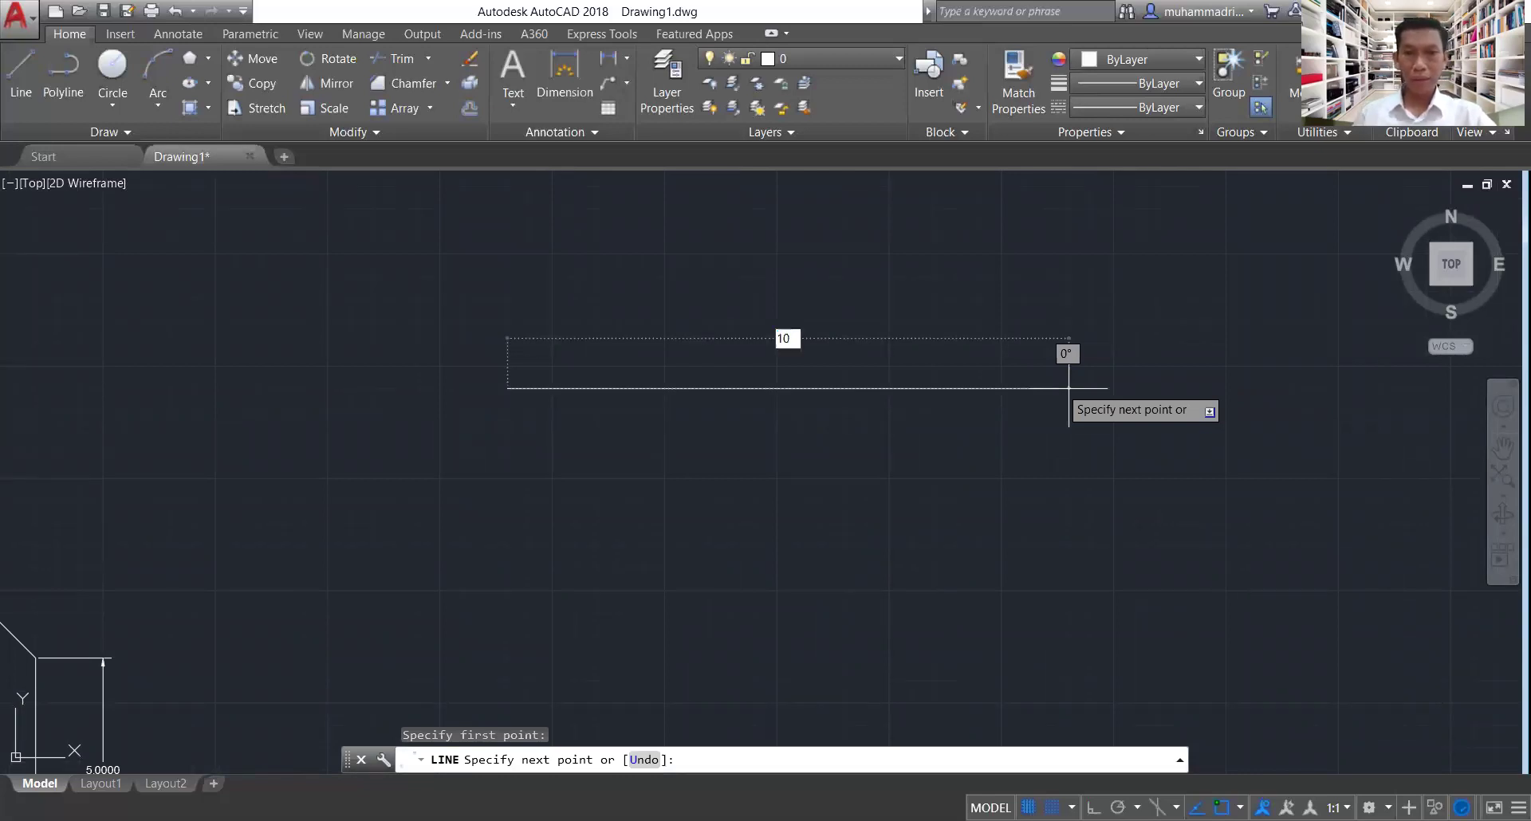
key("Return")
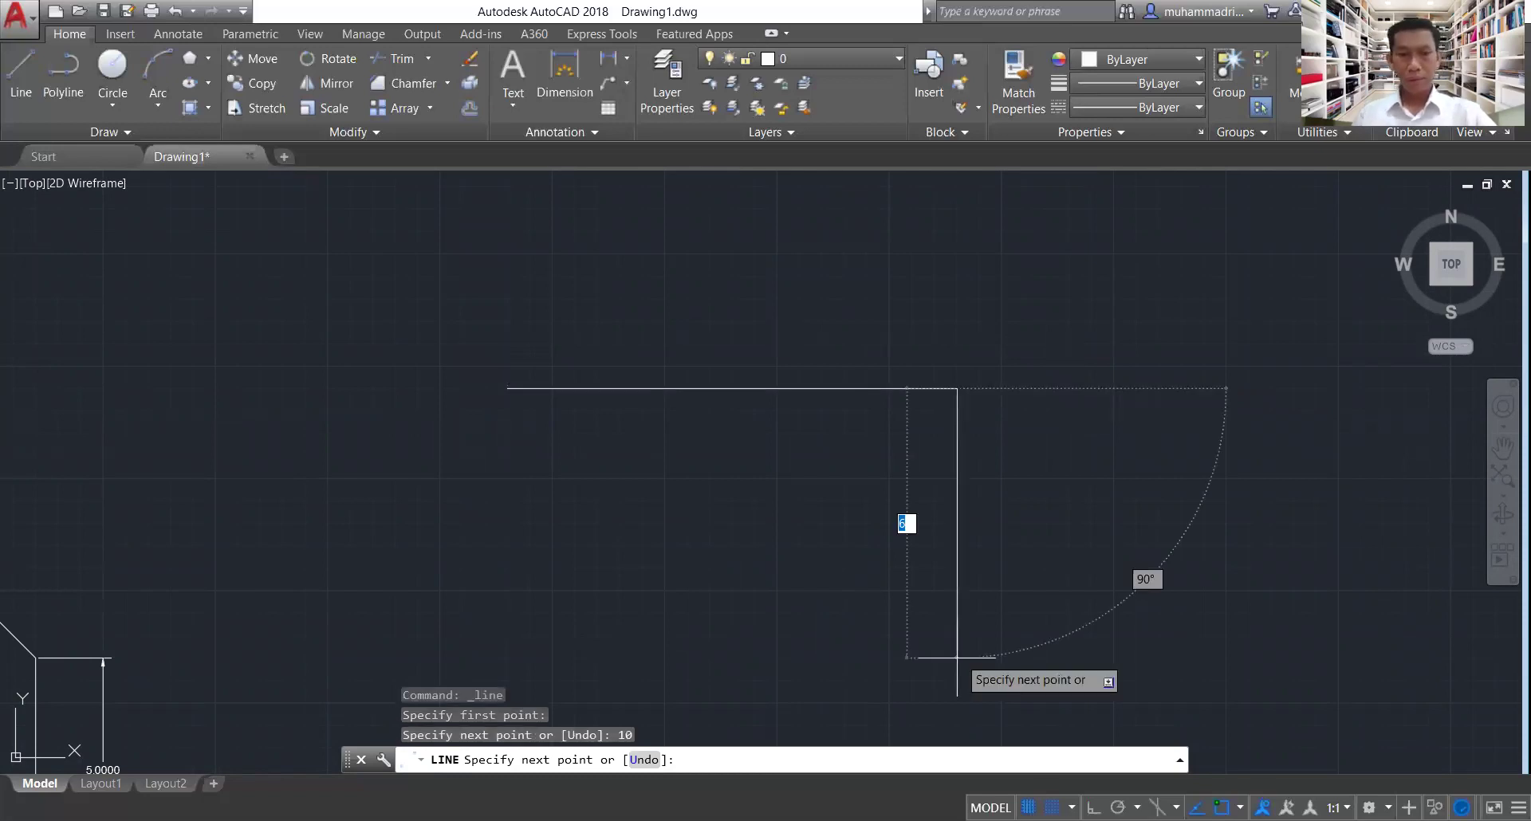
type("10")
key("Return")
key("Escape")
- Draw a circle of radius 5 tangent to both lines of the new corner using Tan, Tan, Radius
middle_click_drag(1048, 460, 1053, 322)
scroll(1057, 335, "down", 2)
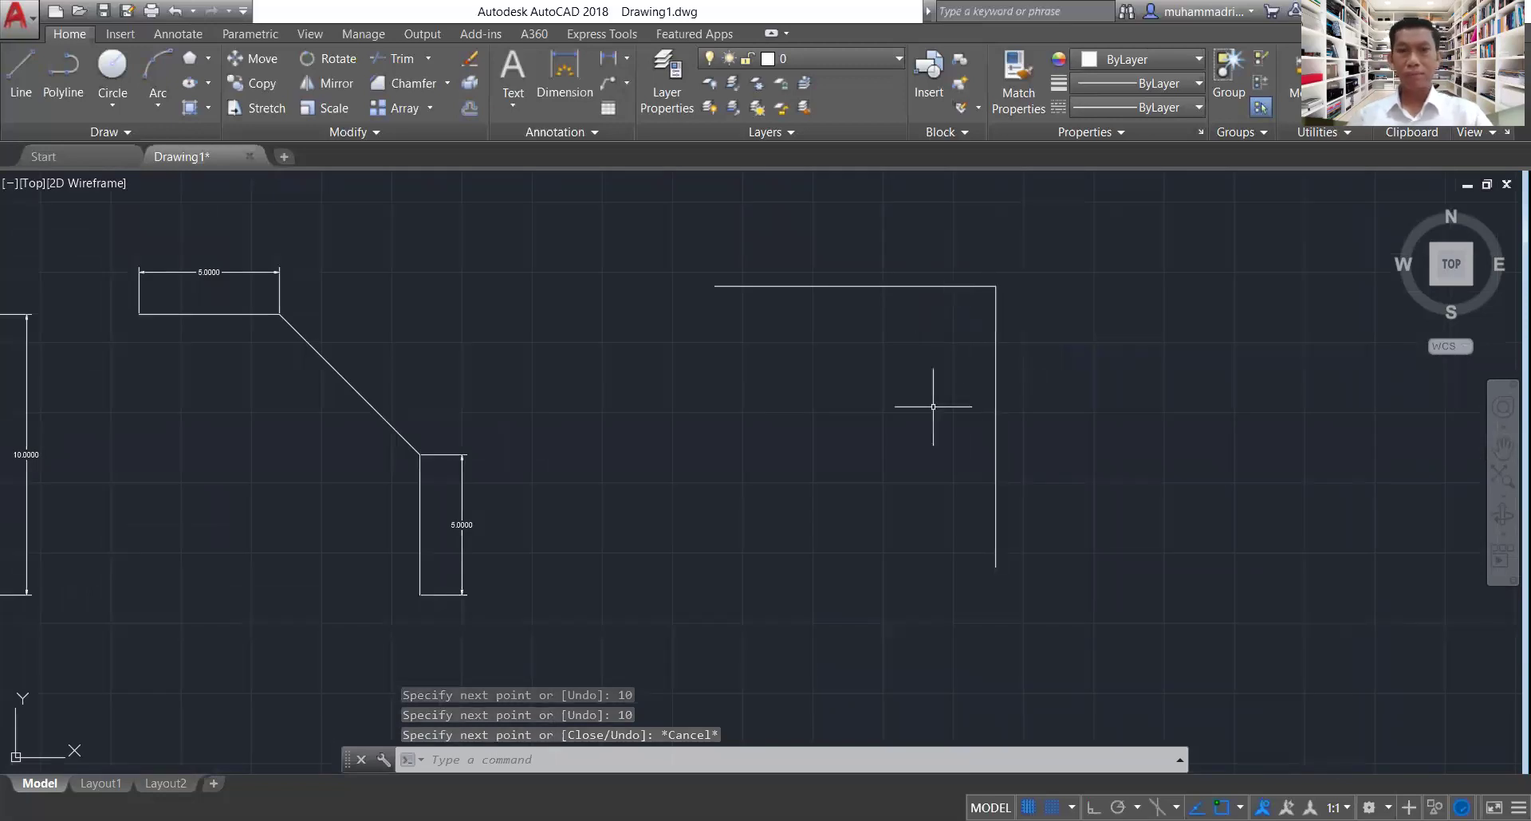
middle_click_drag(886, 351, 833, 424)
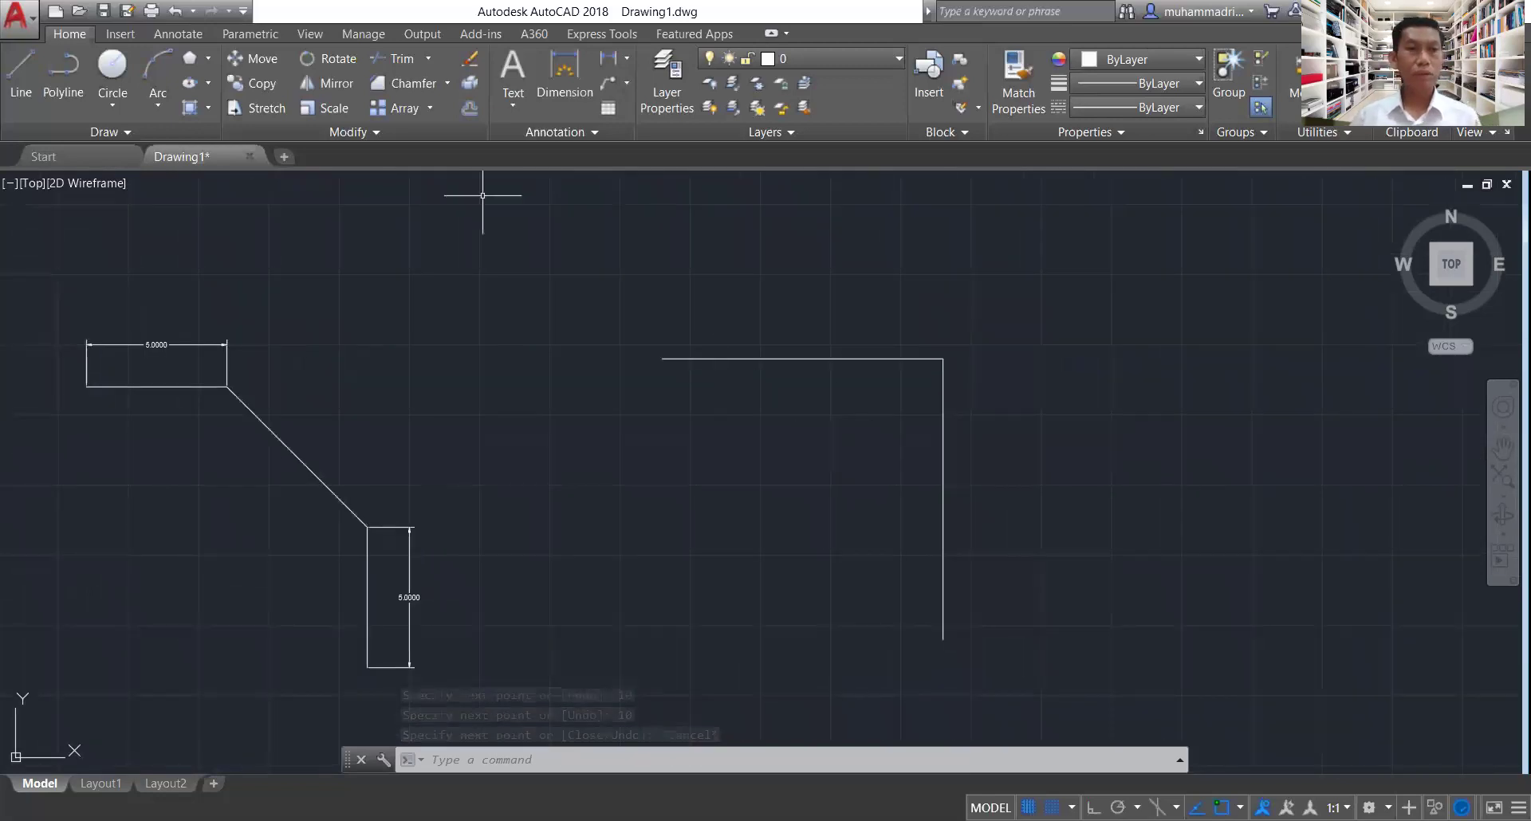
left_click(113, 108)
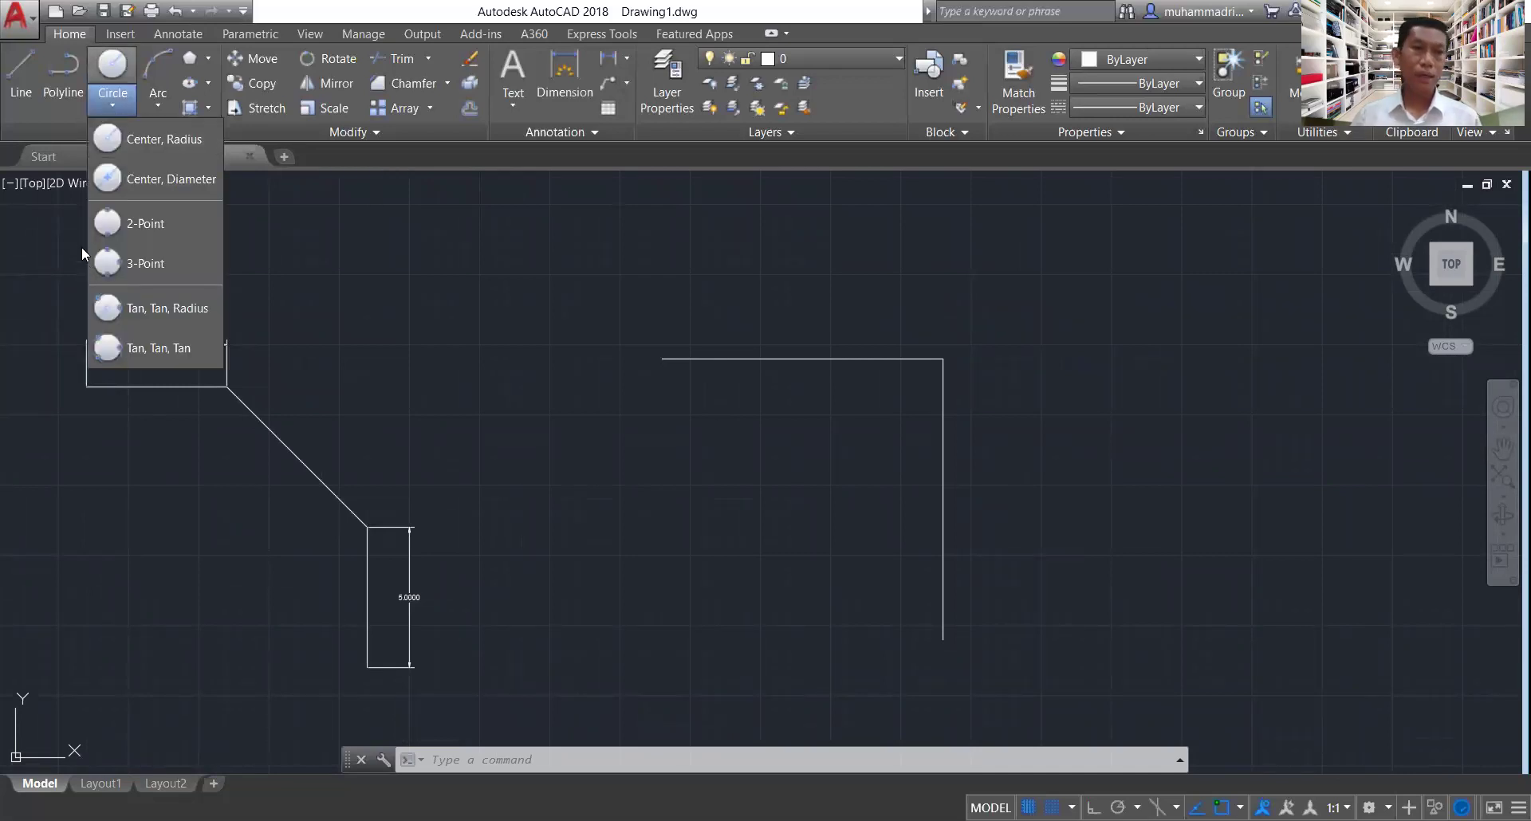
left_click(160, 308)
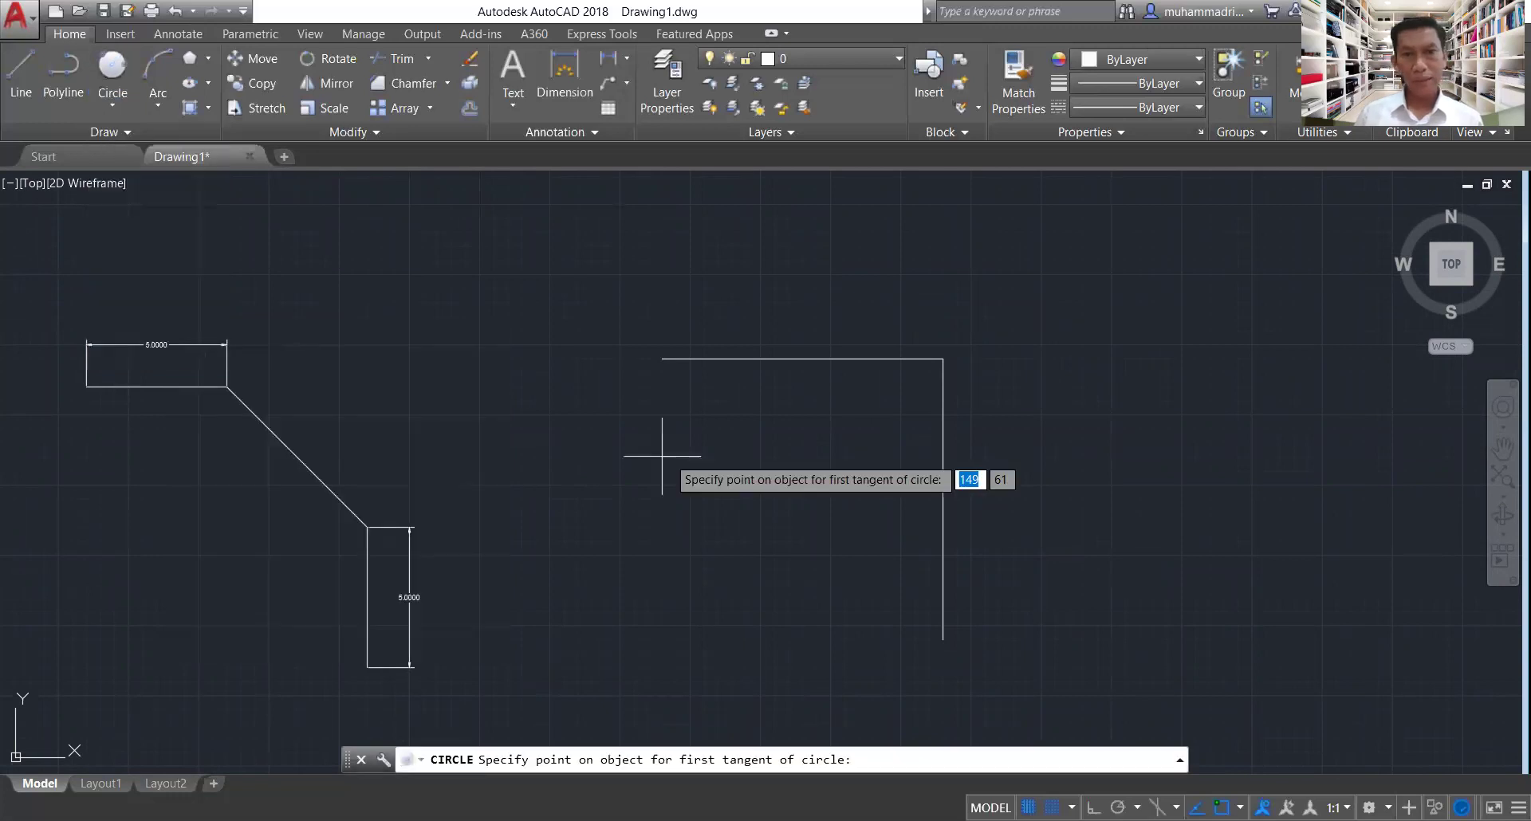
left_click(831, 358)
left_click(944, 442)
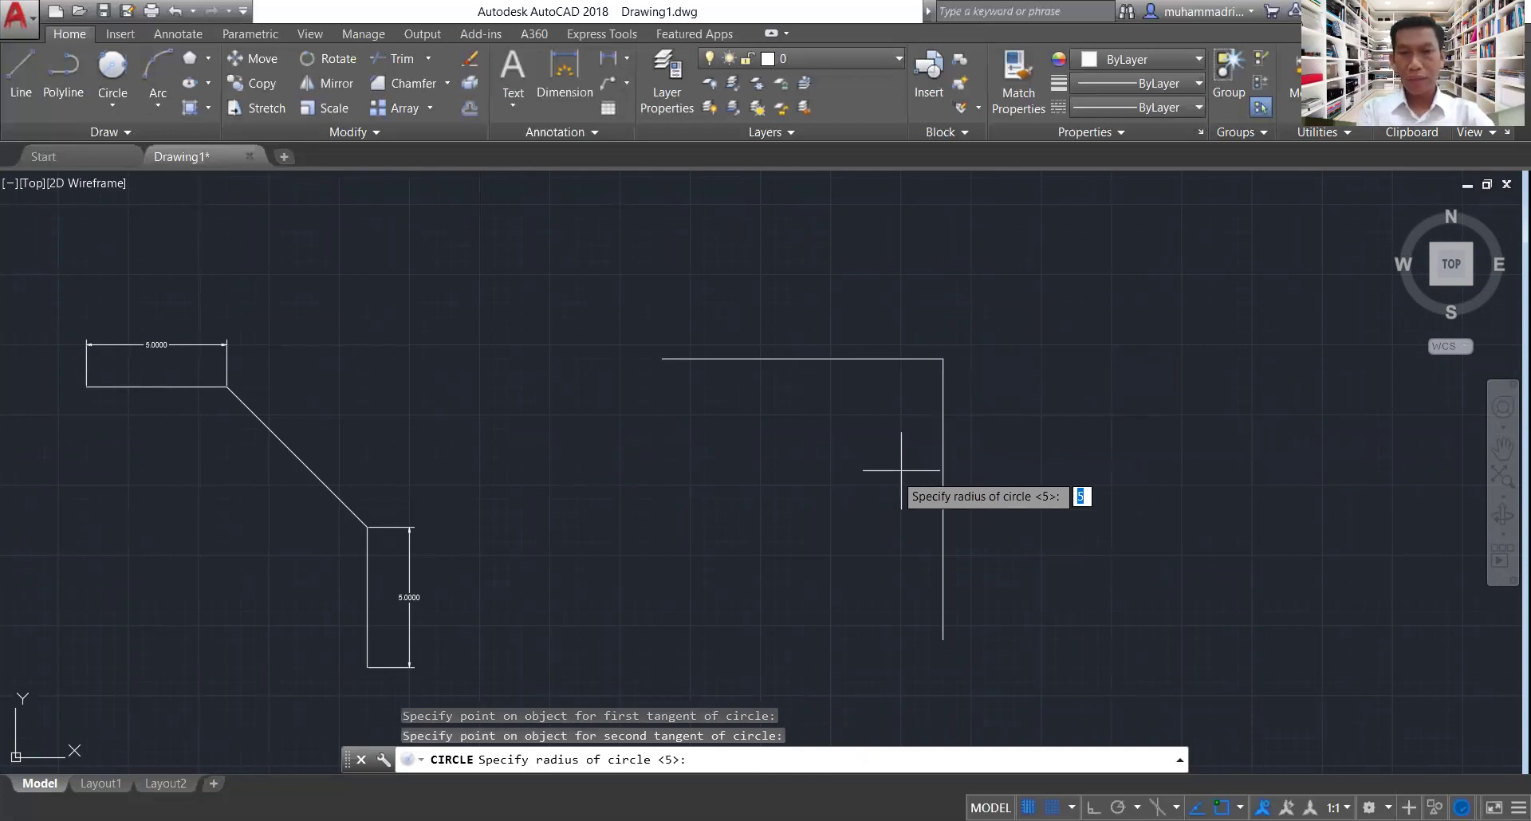
key("Return")
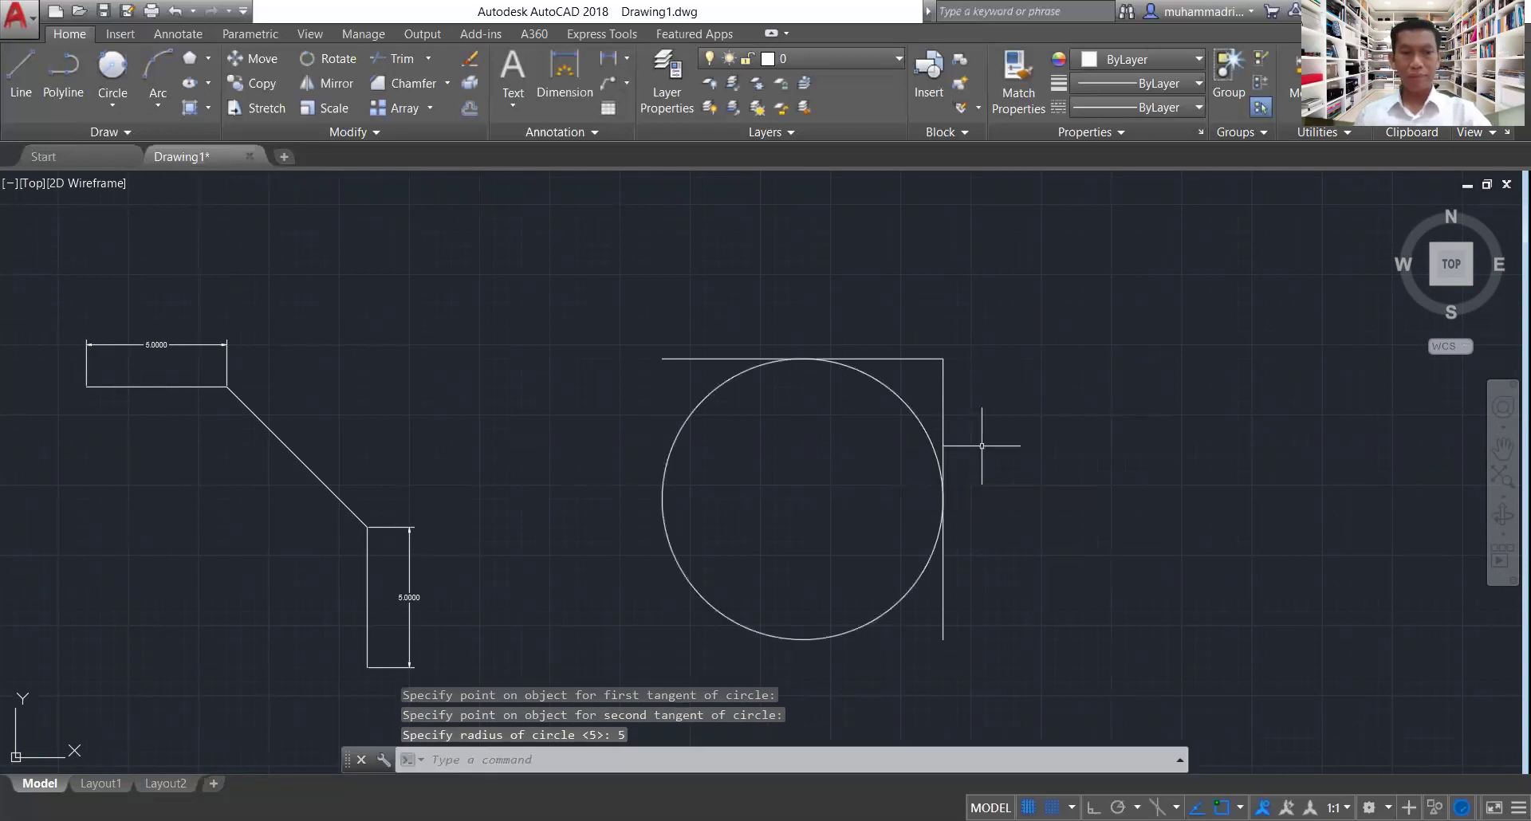
key("Escape")
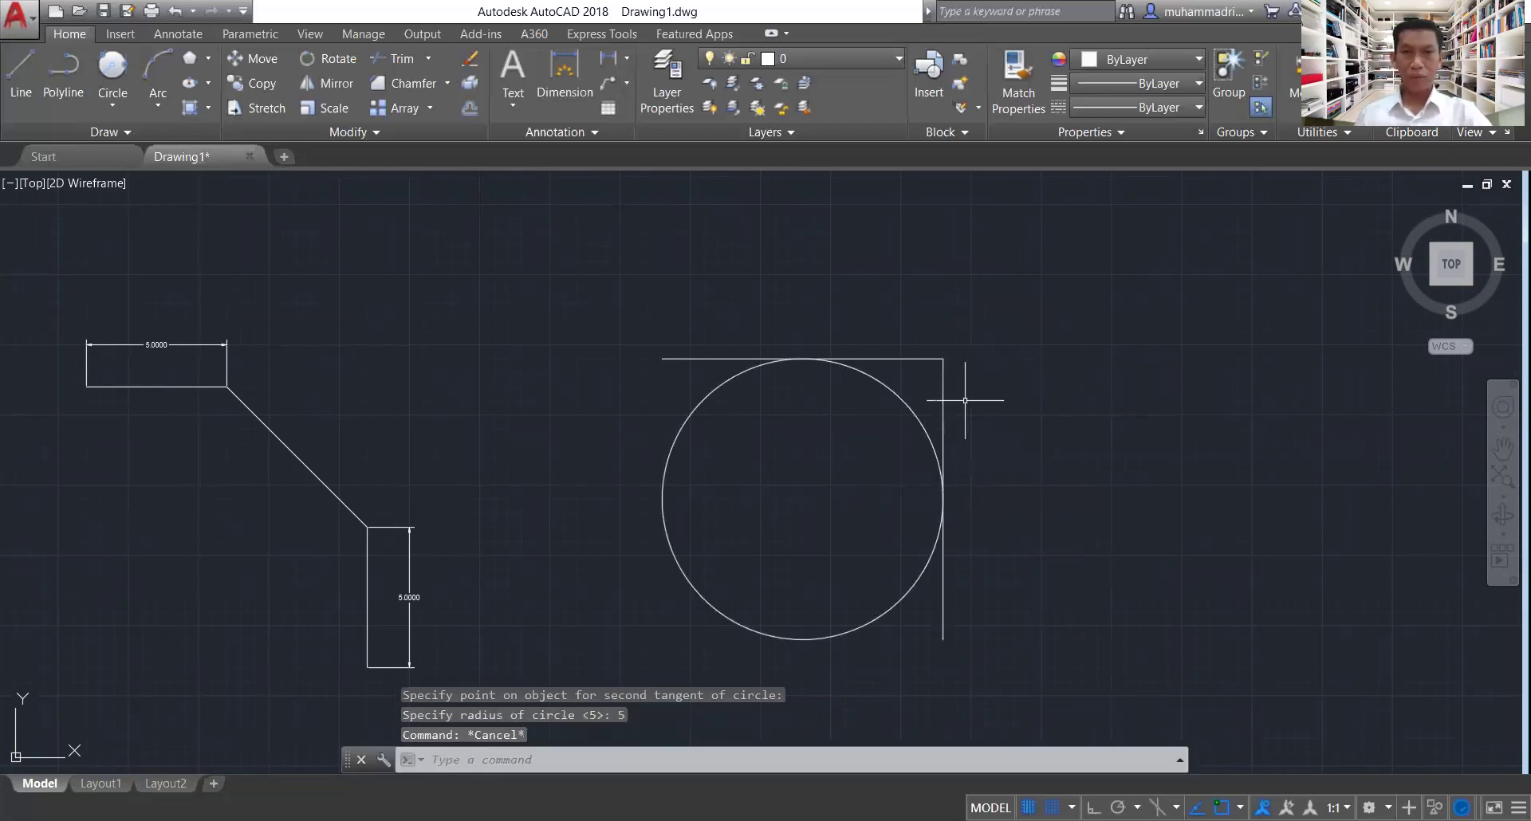
- Trim the parts of both corner lines beyond the tangent points, using the circle as the cutting edge
left_click(390, 60)
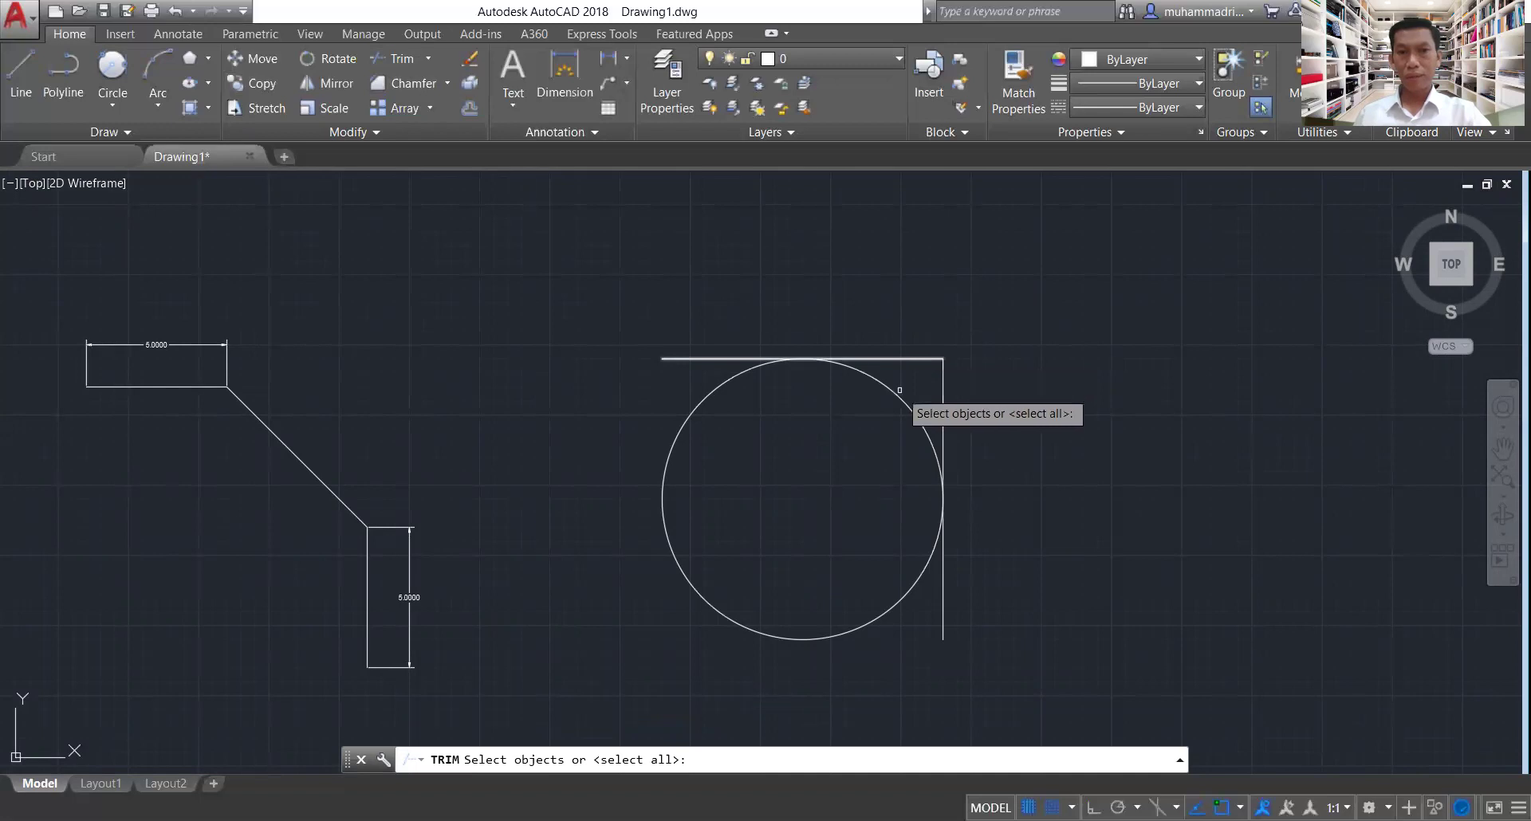
left_click(901, 391)
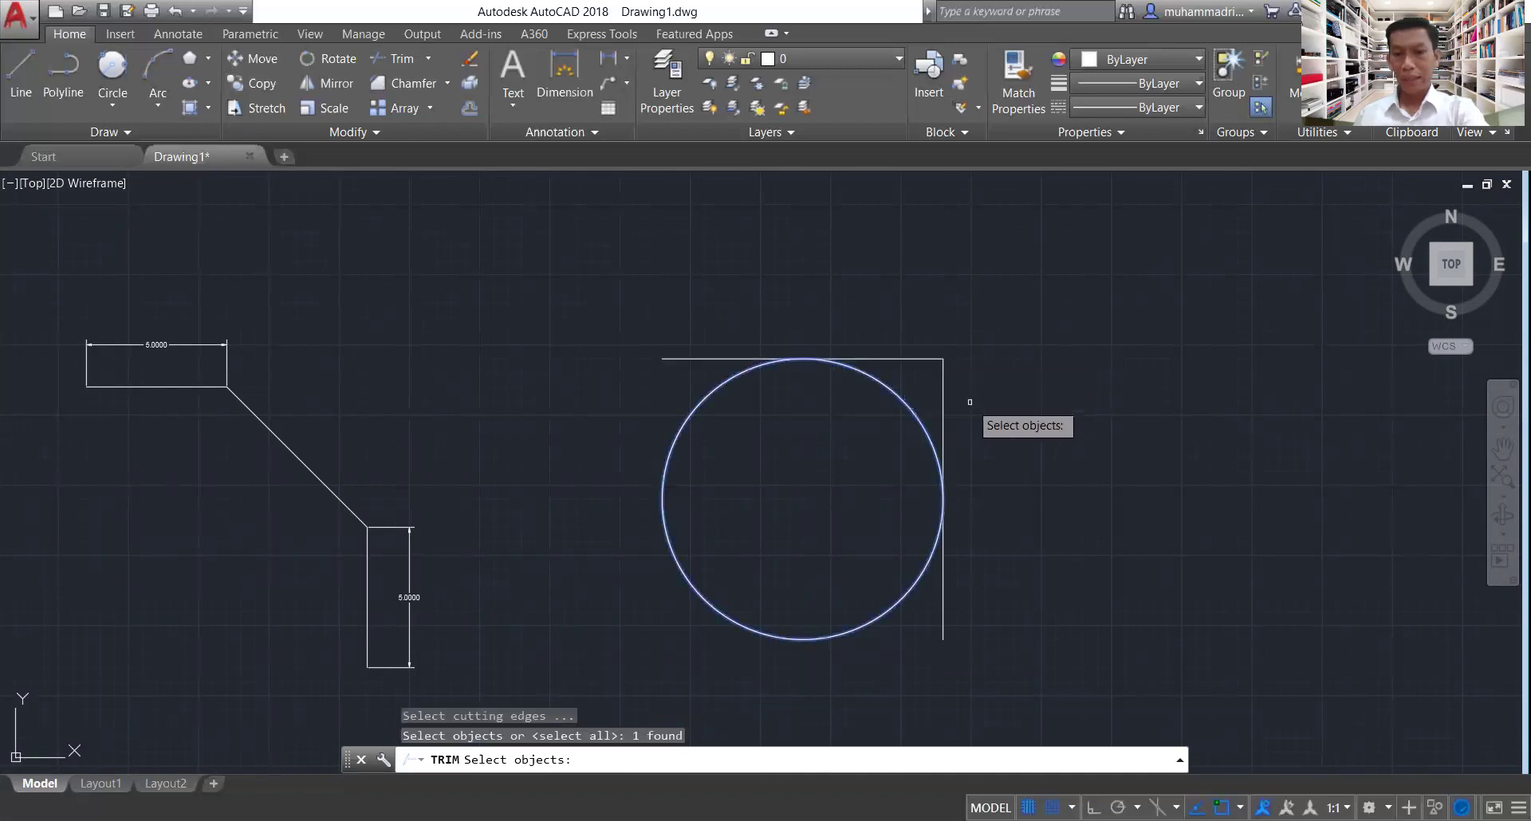
key("Return")
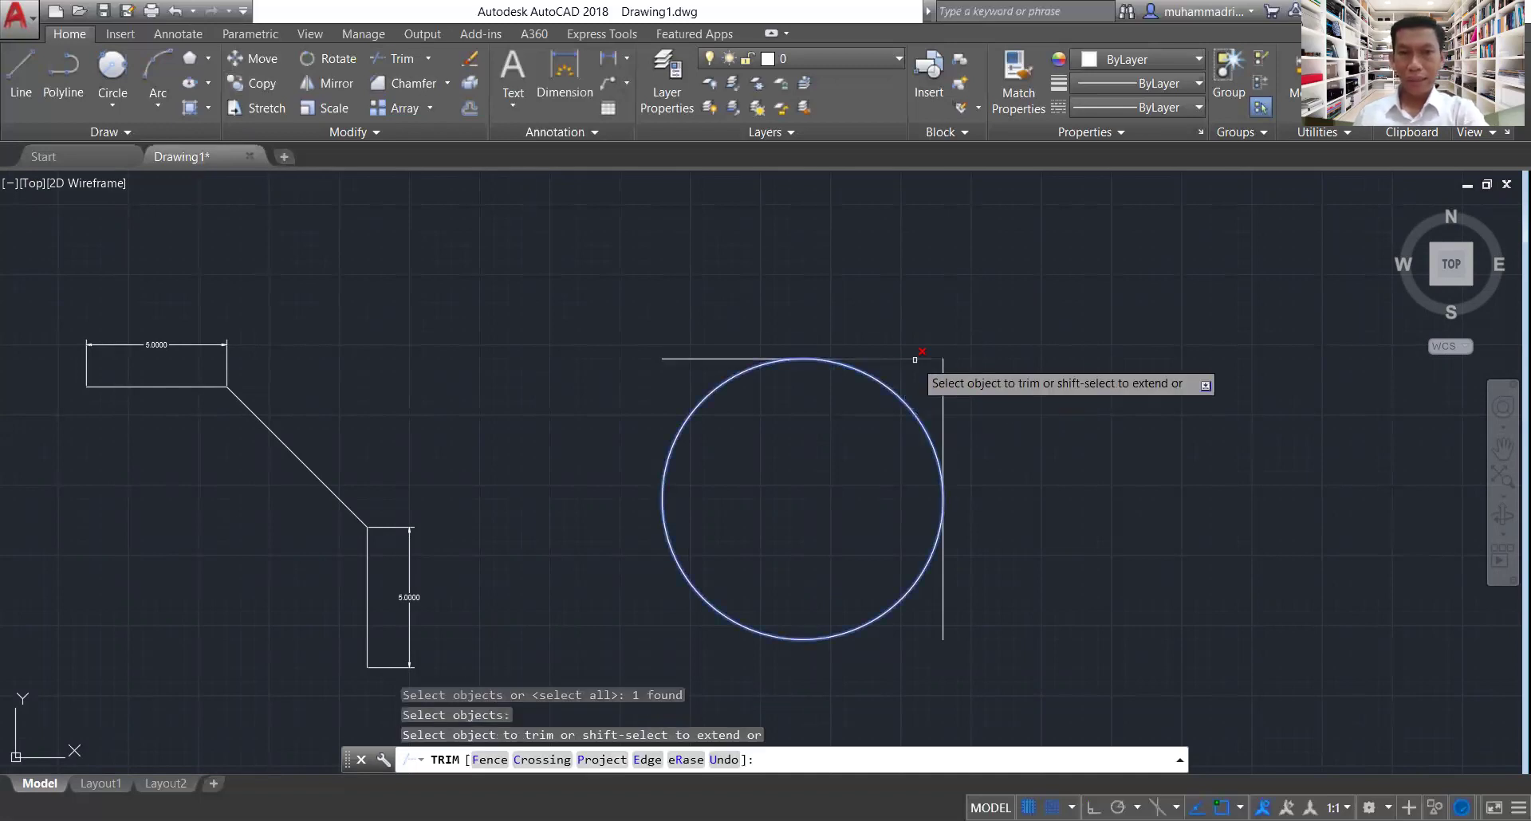
left_click(925, 359)
left_click(945, 458)
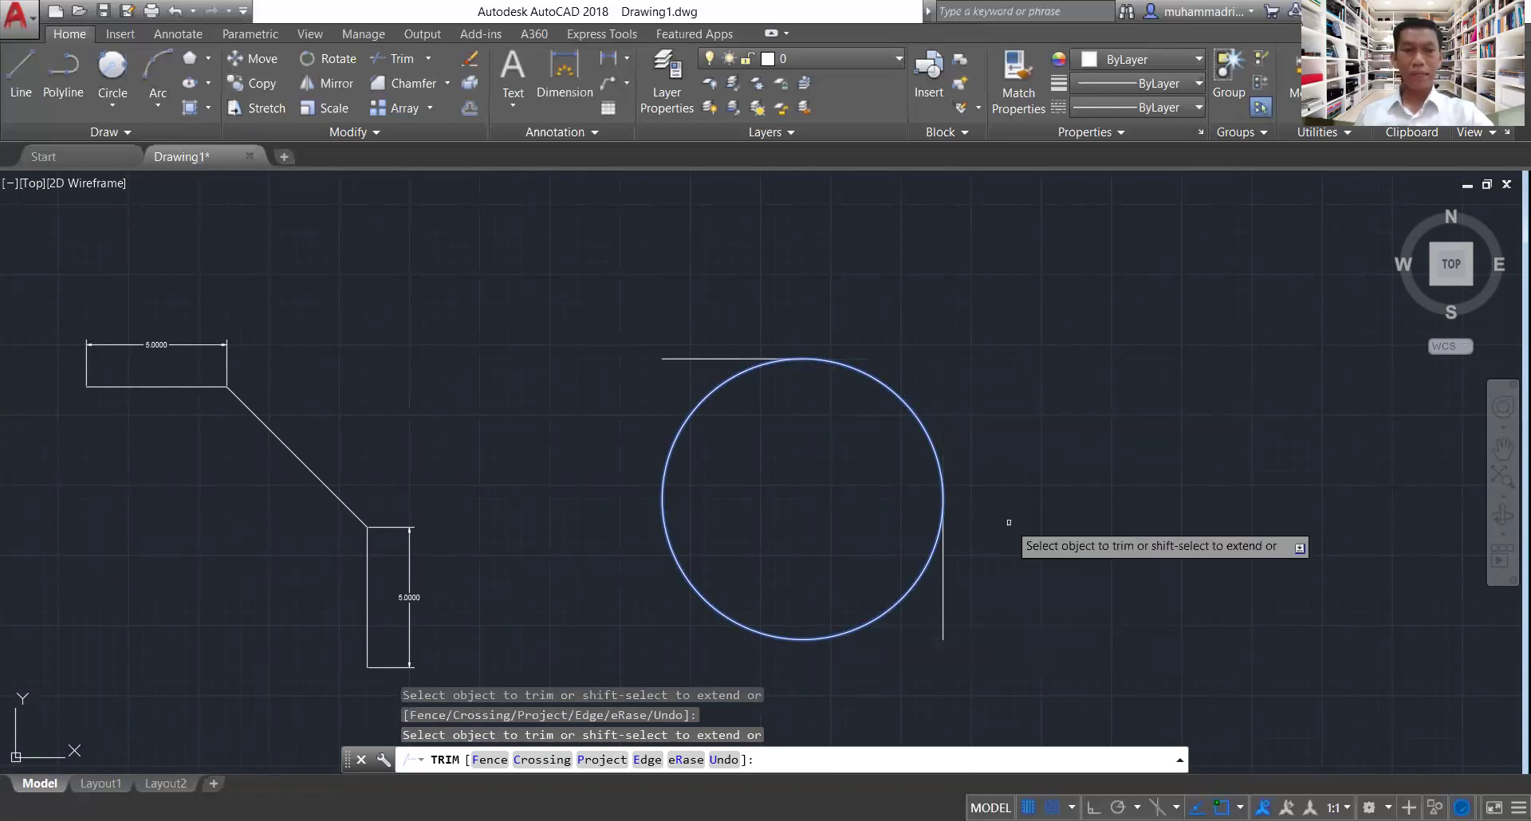
key("Escape")
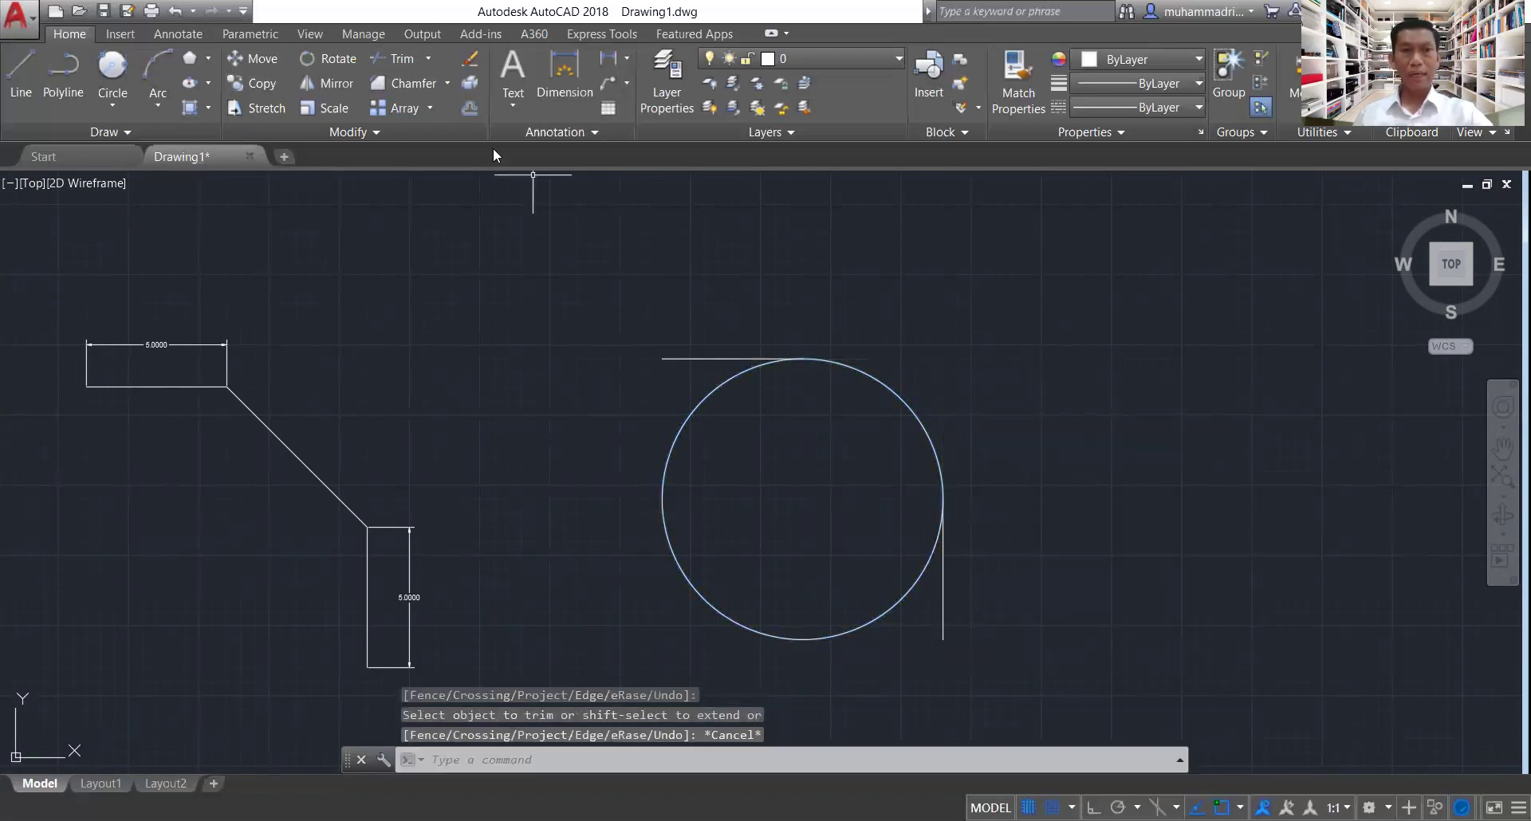
- Trim away the inner part of the circle, using the two remaining lines as cutting edges, leaving the rounded corner arc
left_click(393, 59)
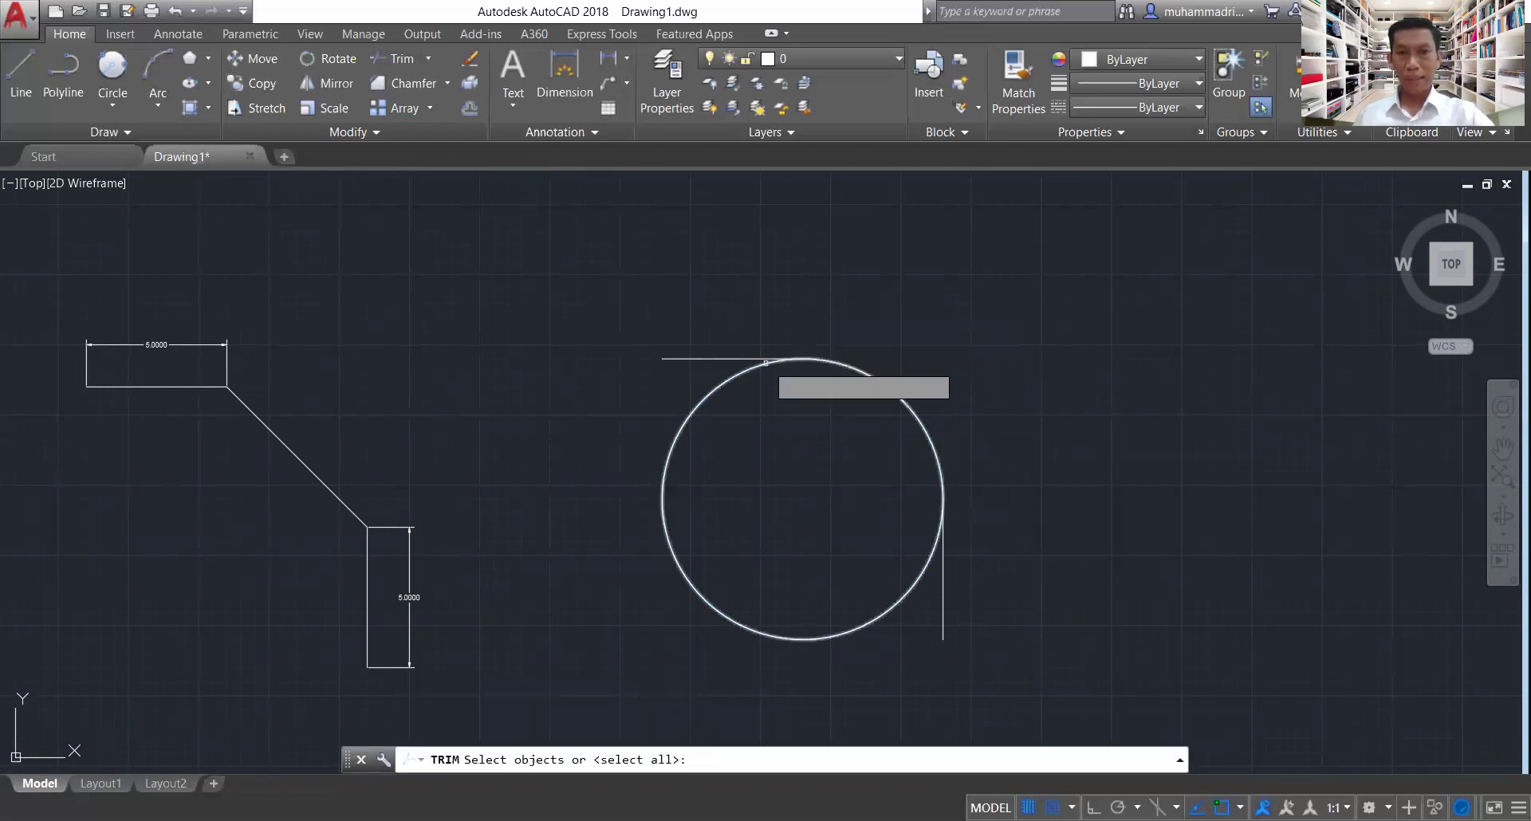
left_click(725, 358)
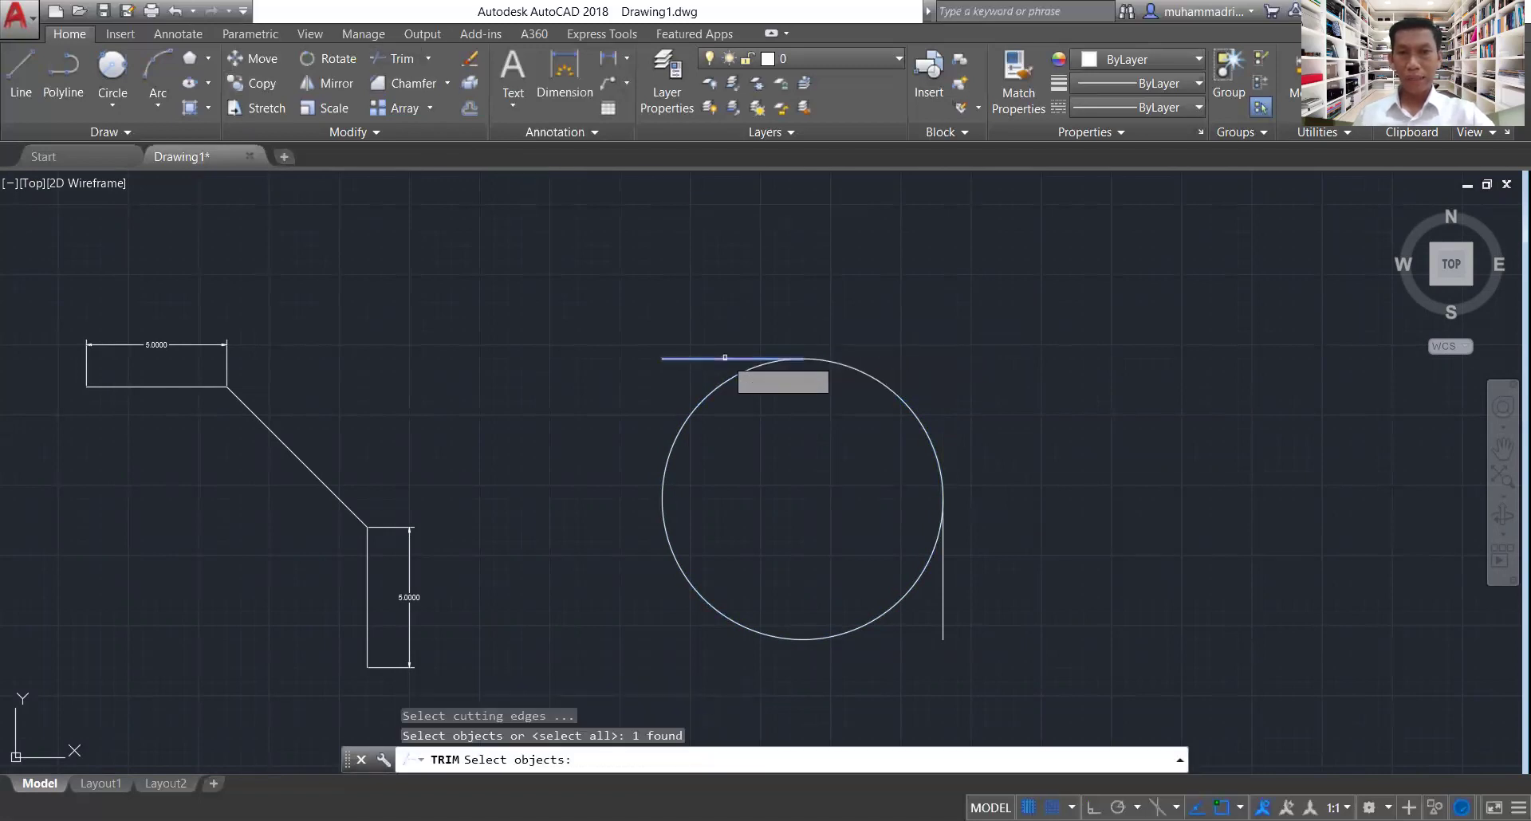
left_click(943, 590)
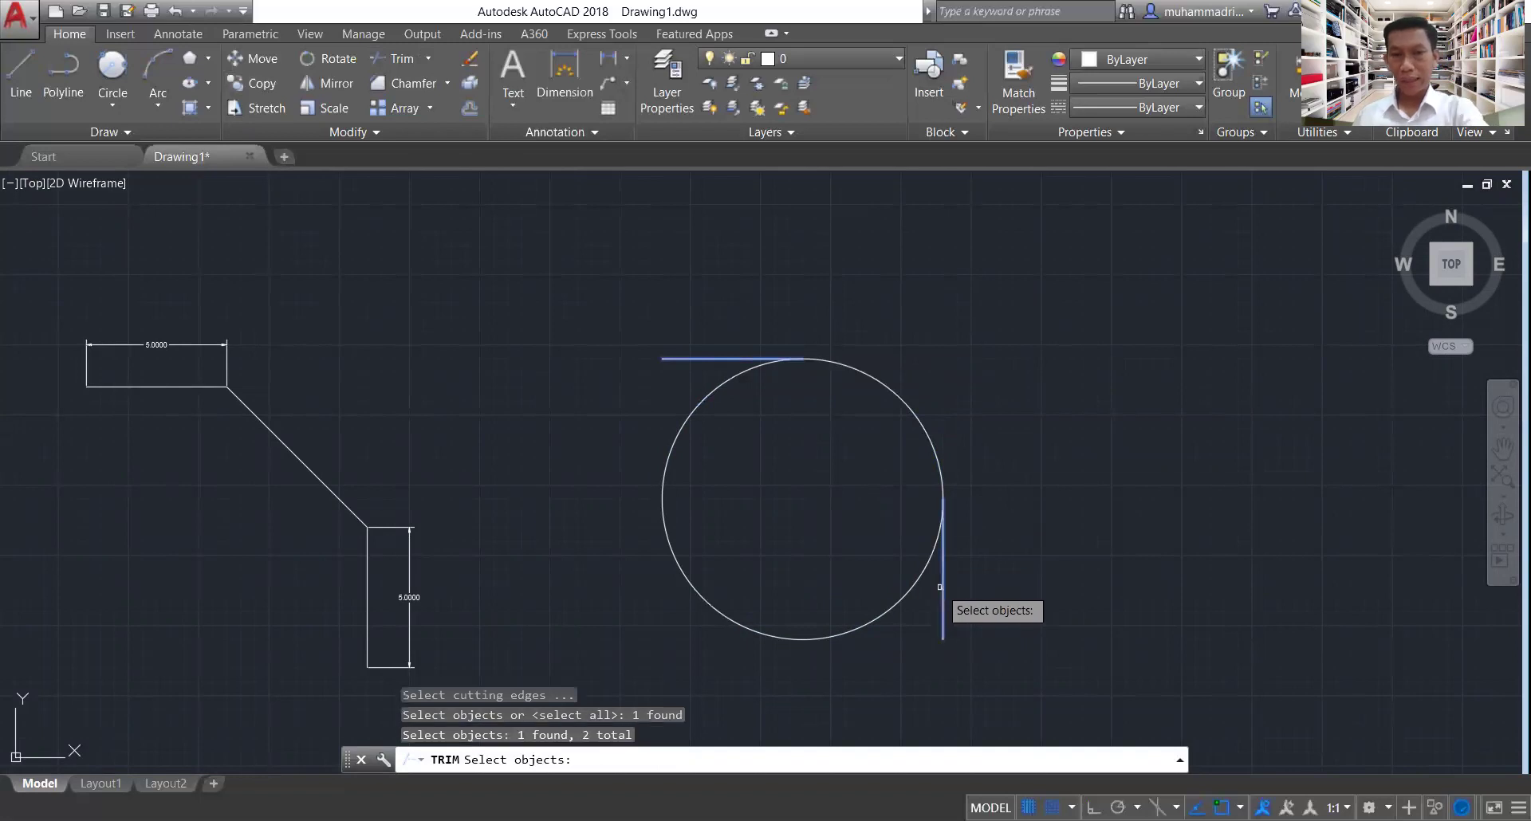
key("Return")
left_click(899, 598)
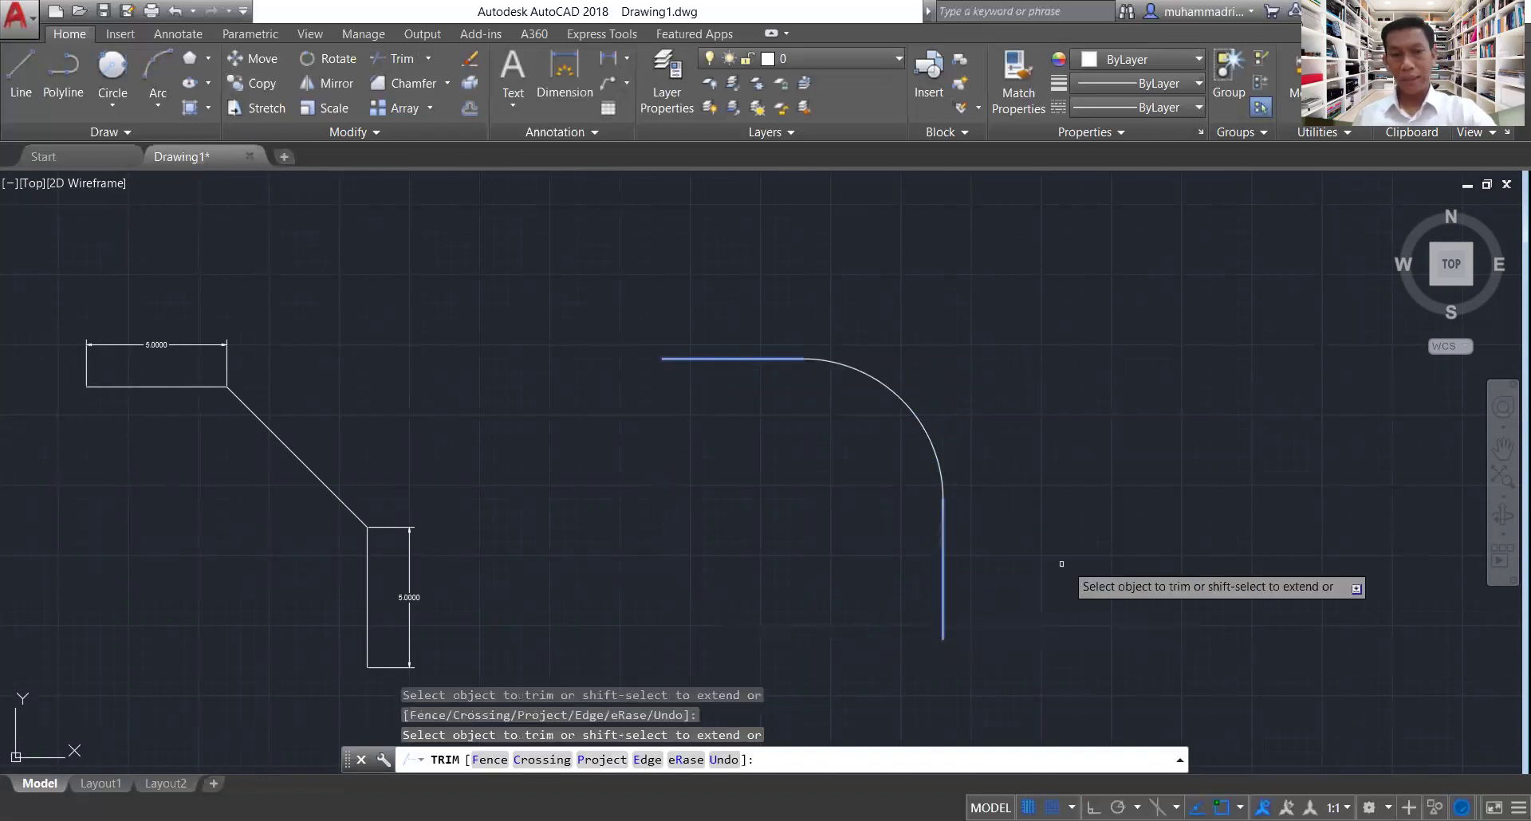
key("Escape")
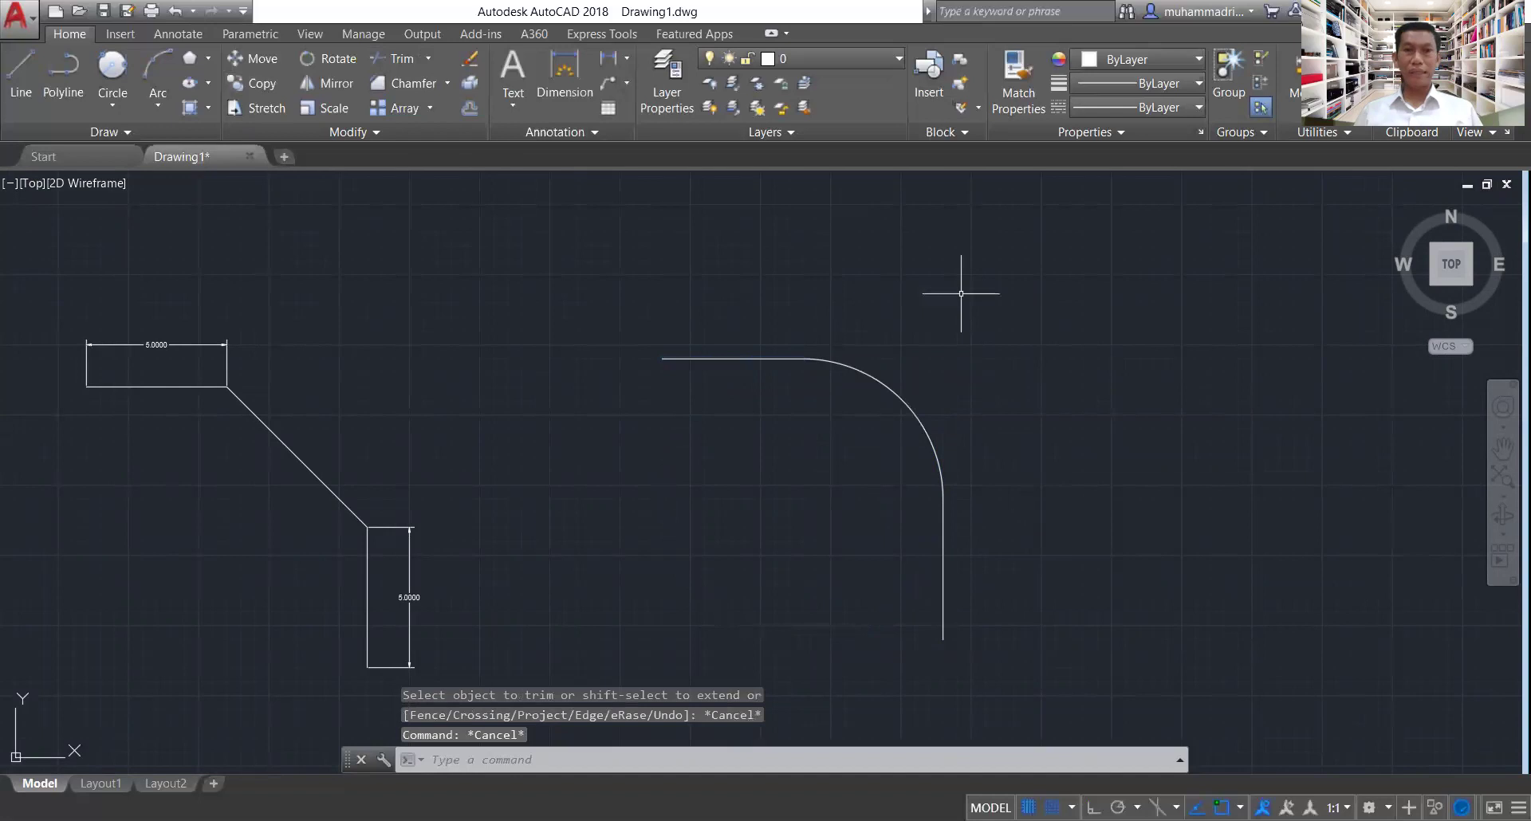
left_click(564, 84)
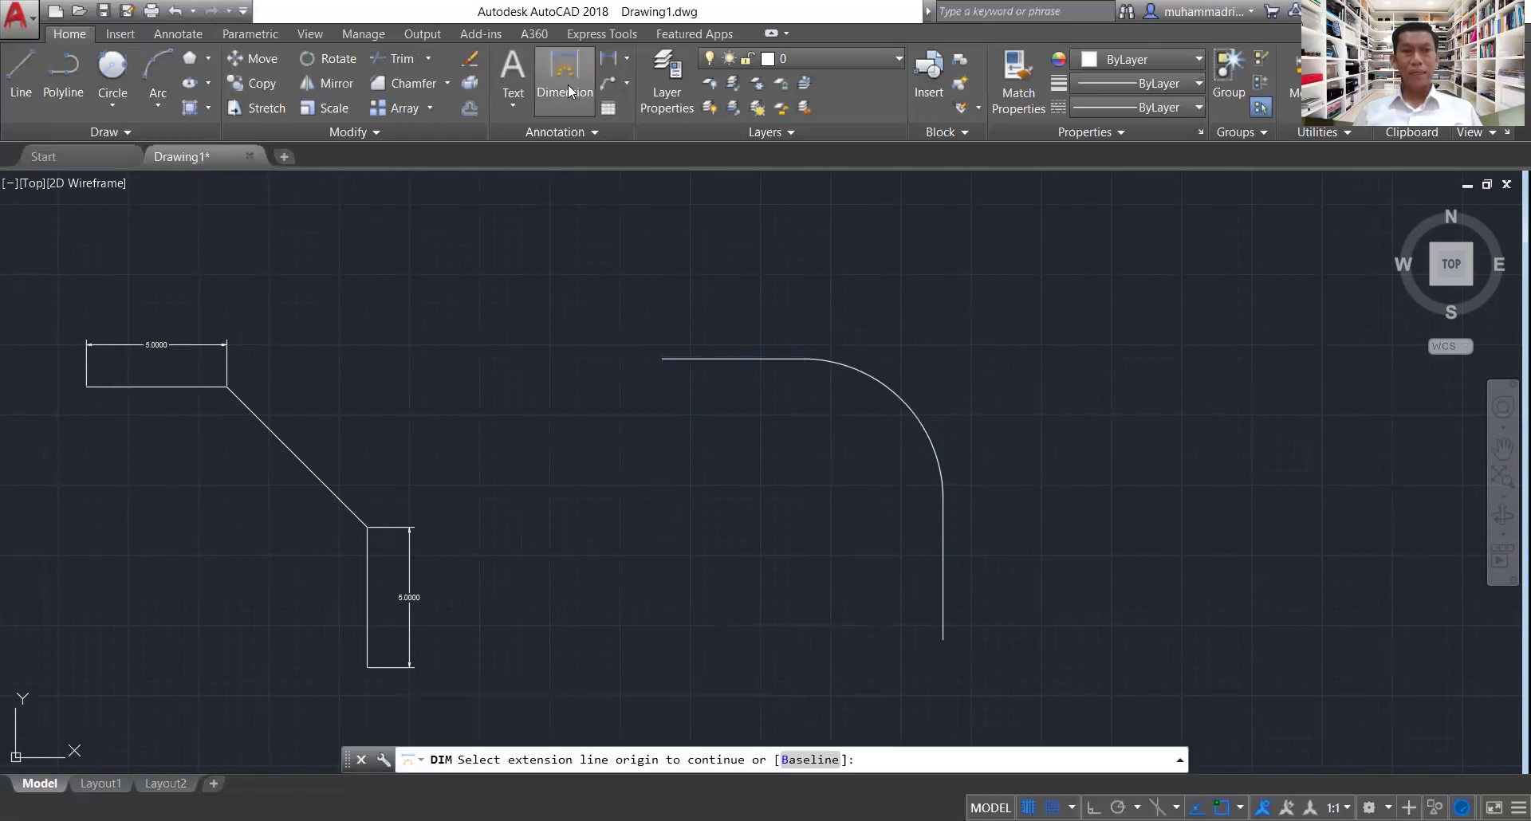
left_click(594, 132)
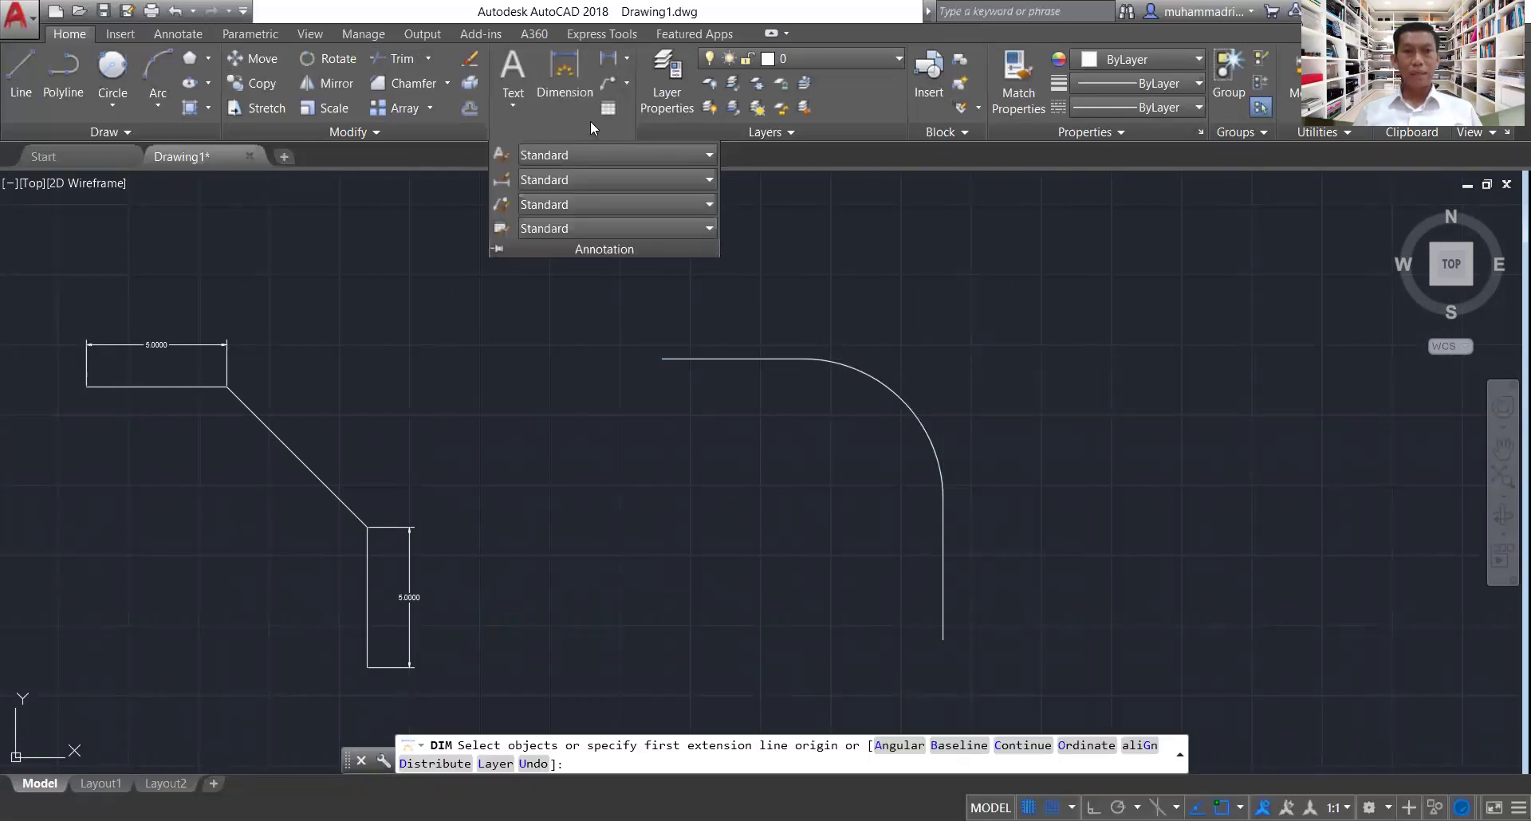
left_click(567, 69)
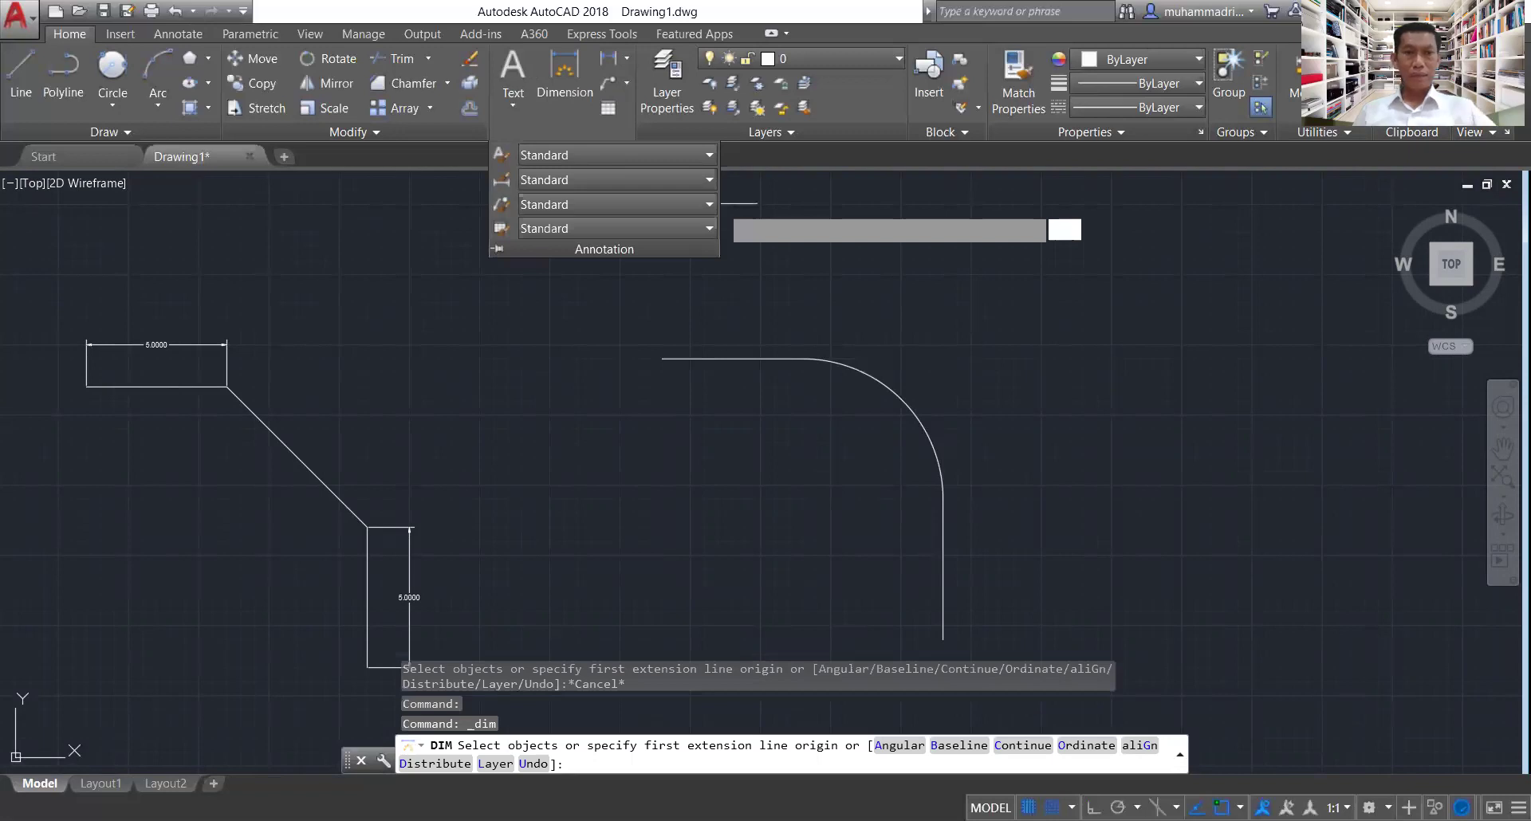
key("Escape")
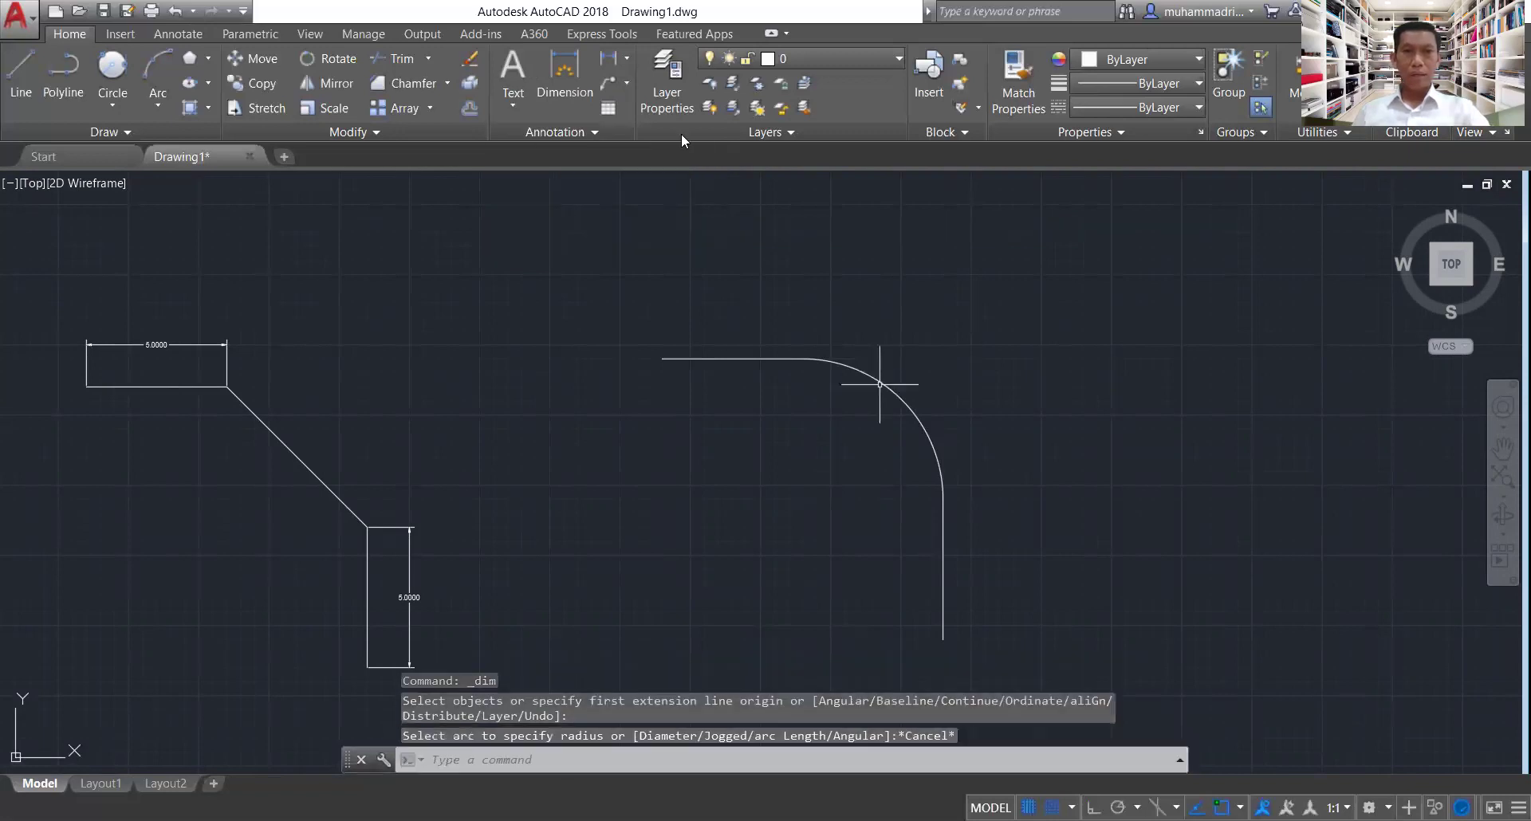
- Add a radius dimension to the corner arc, placing its text near the arc's centre
key("Return")
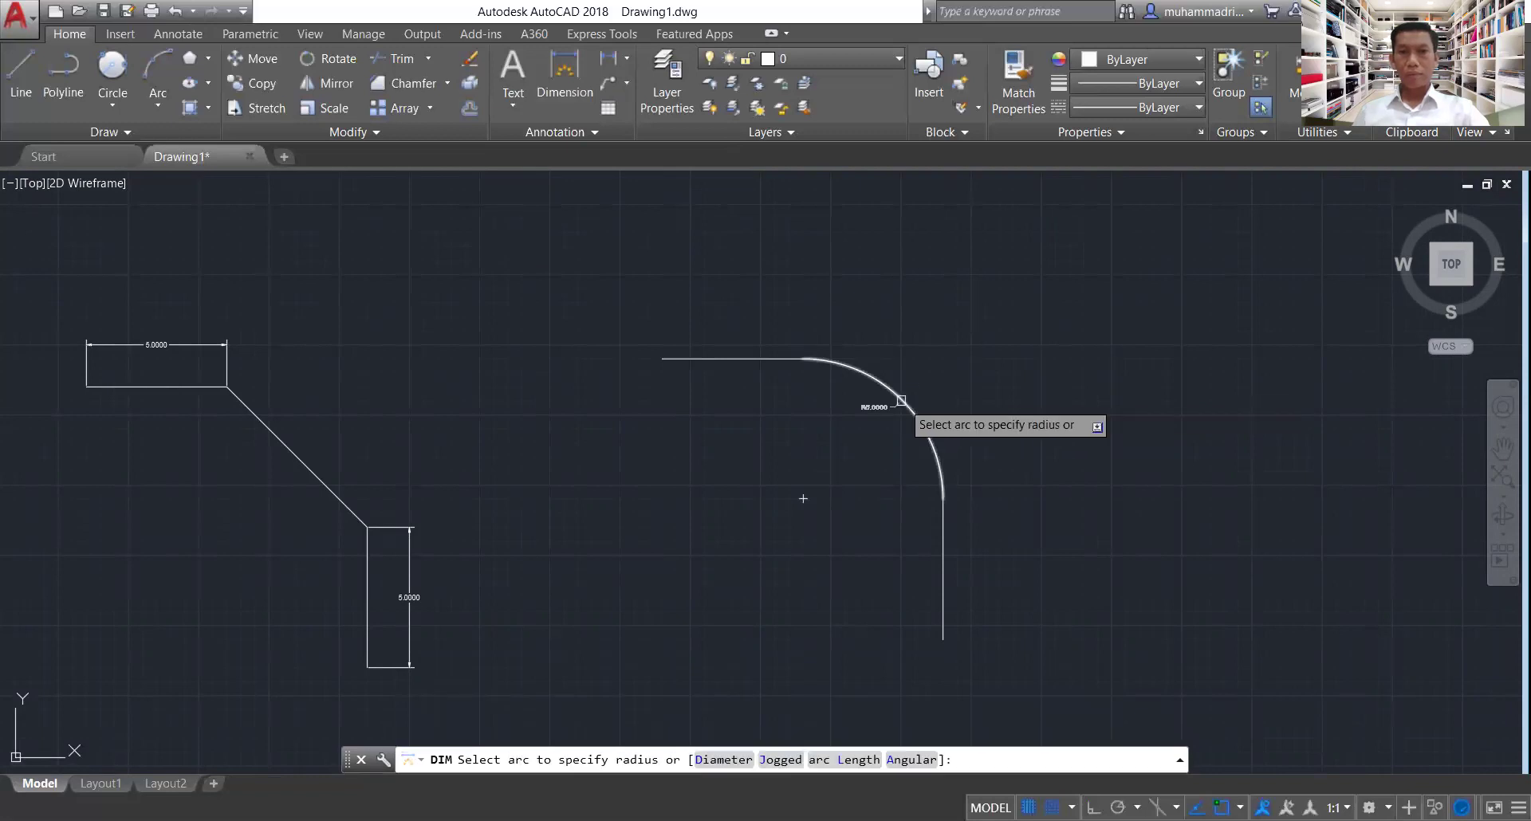
left_click(900, 400)
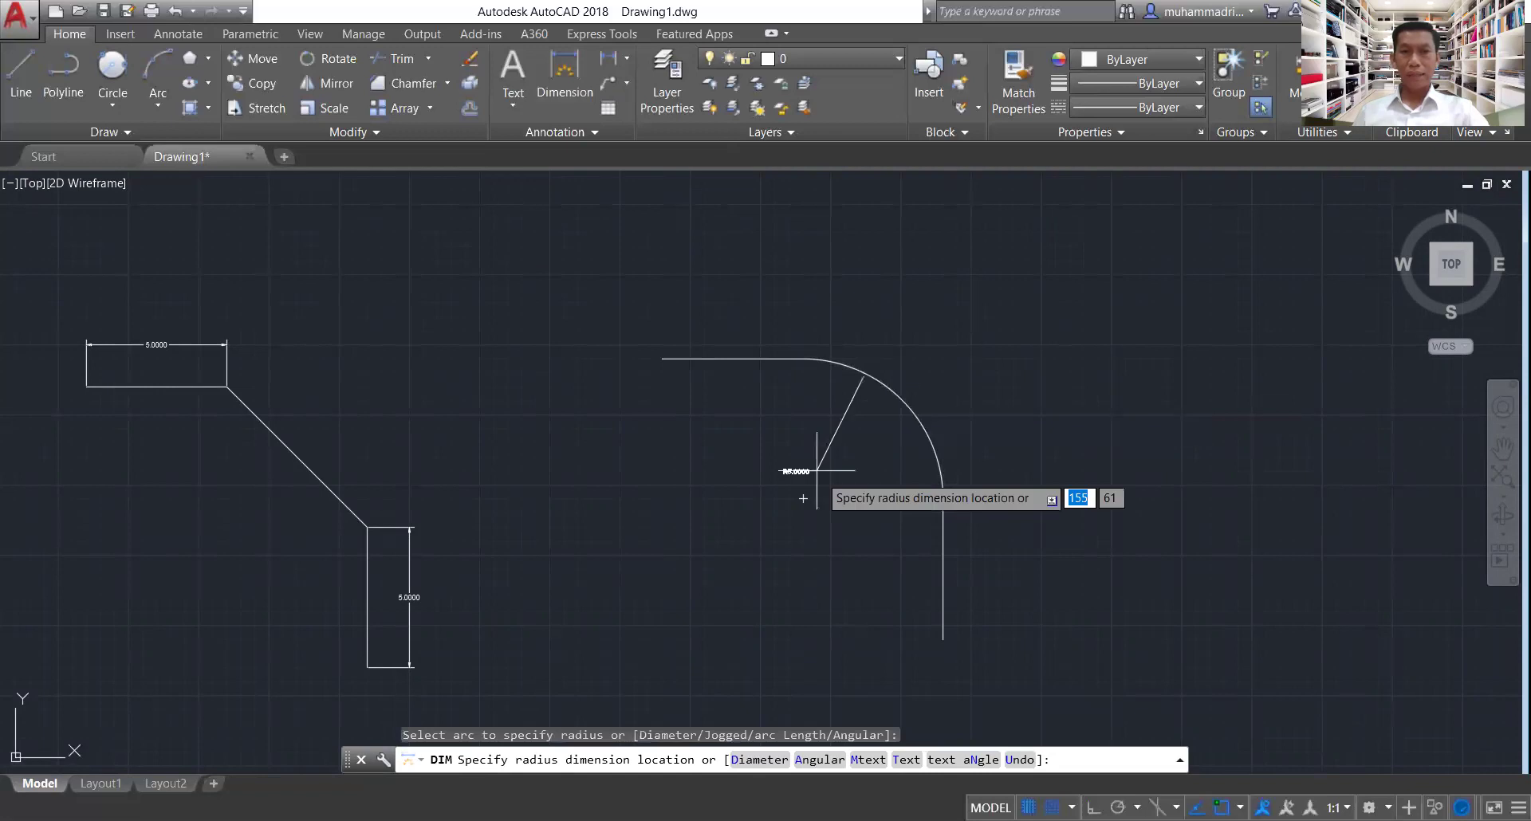
left_click(816, 485)
scroll(811, 486, "up", 5)
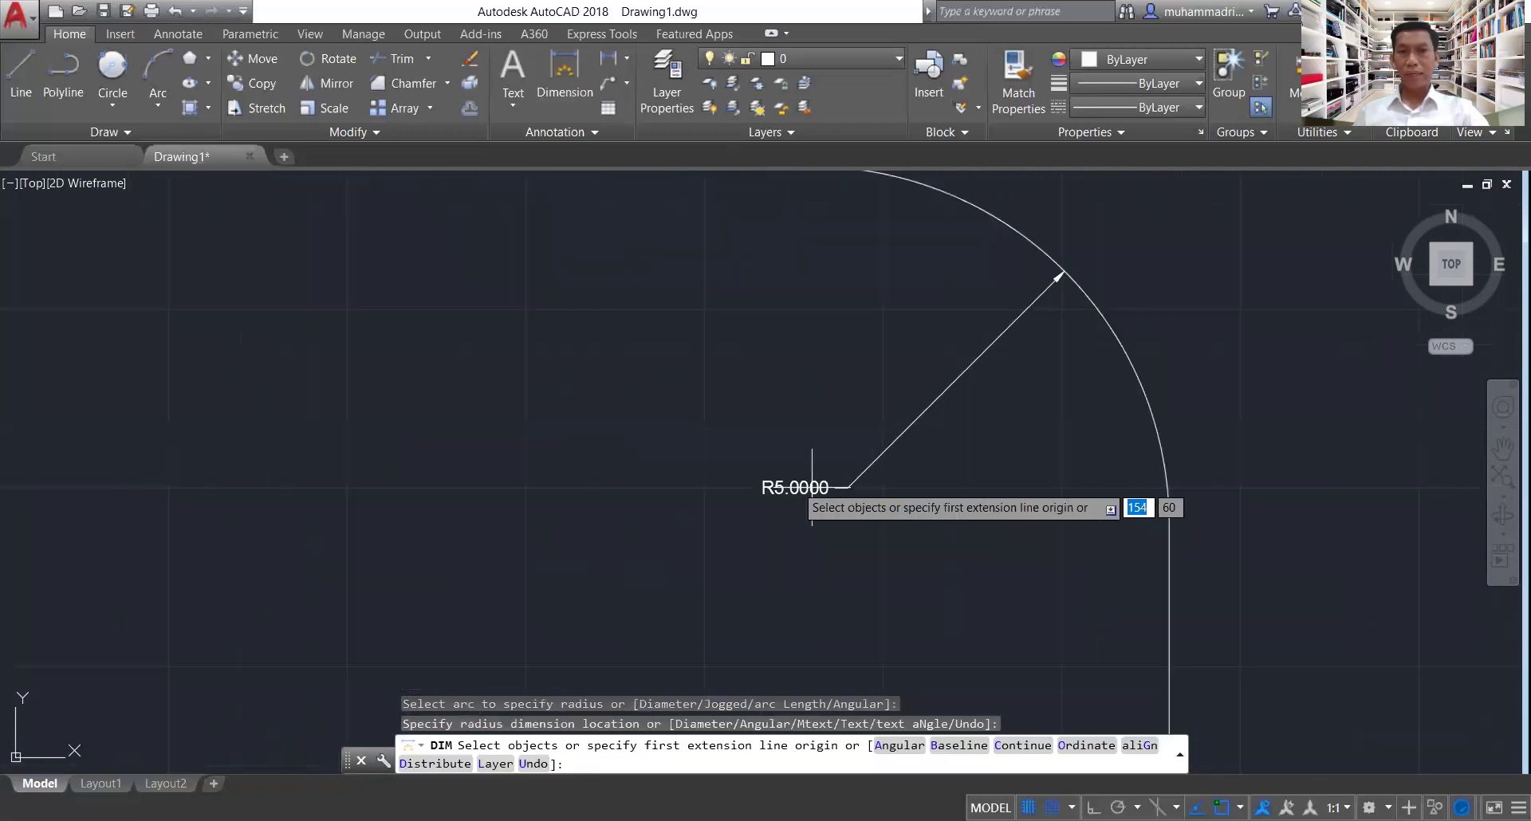
scroll(919, 453, "down", 4)
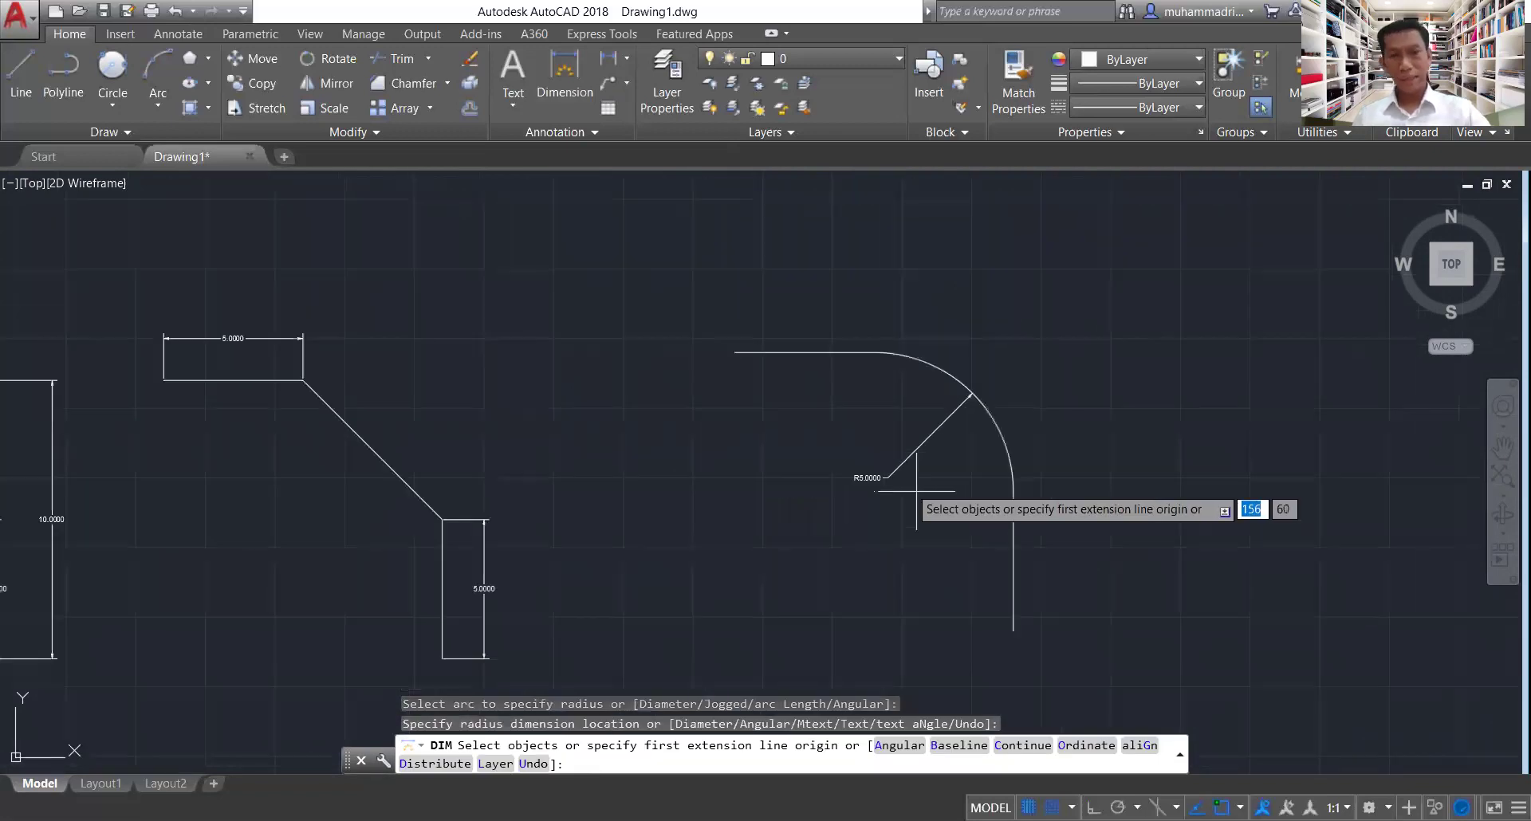
key("Escape")
scroll(936, 471, "up", 4)
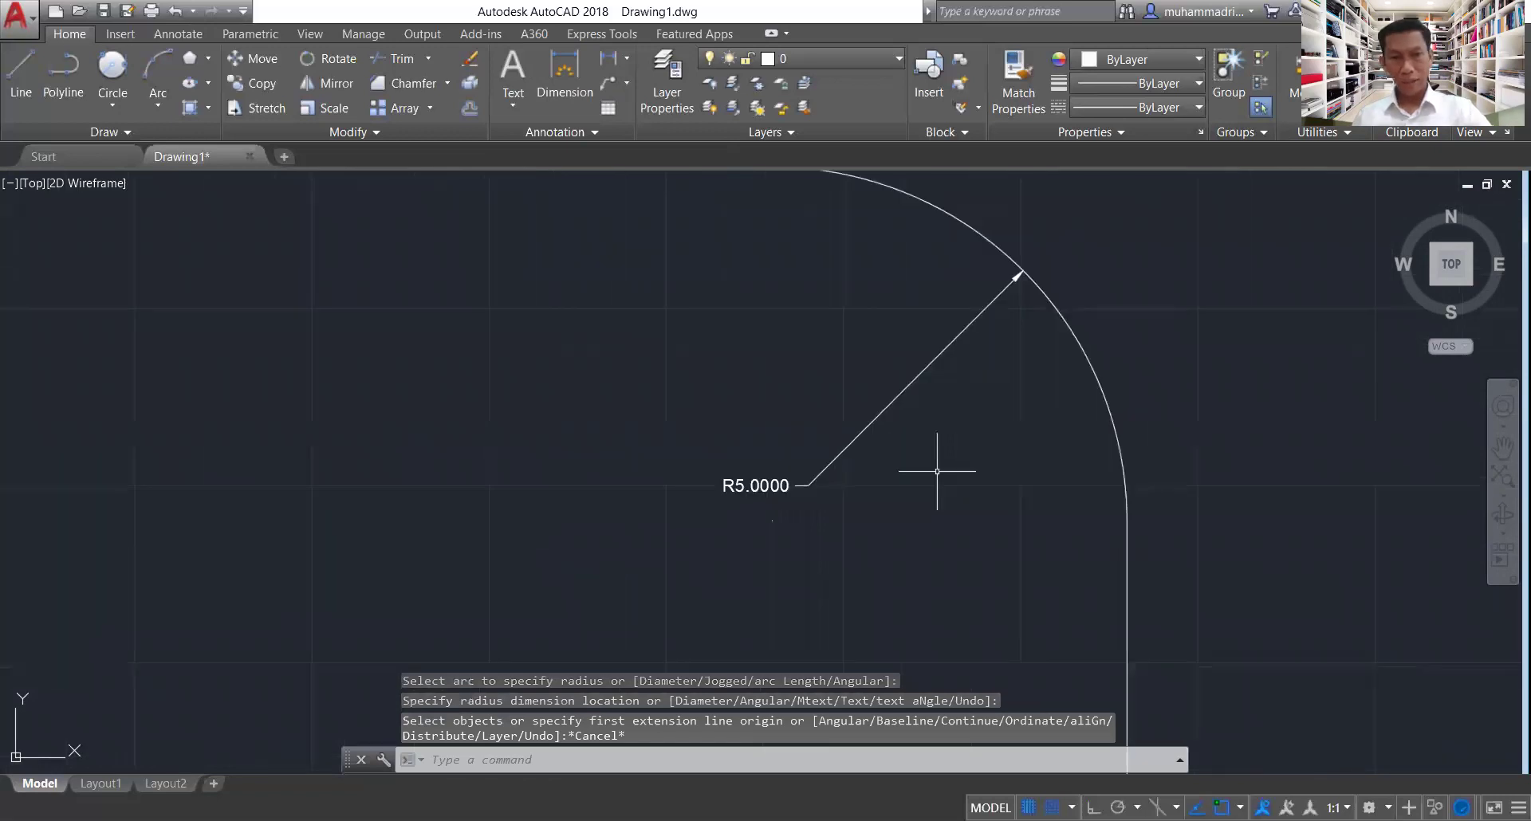
scroll(936, 471, "down", 4)
- Undo the radius dimension, both trims and the tangent circle to restore the plain corner
key("ctrl+z")
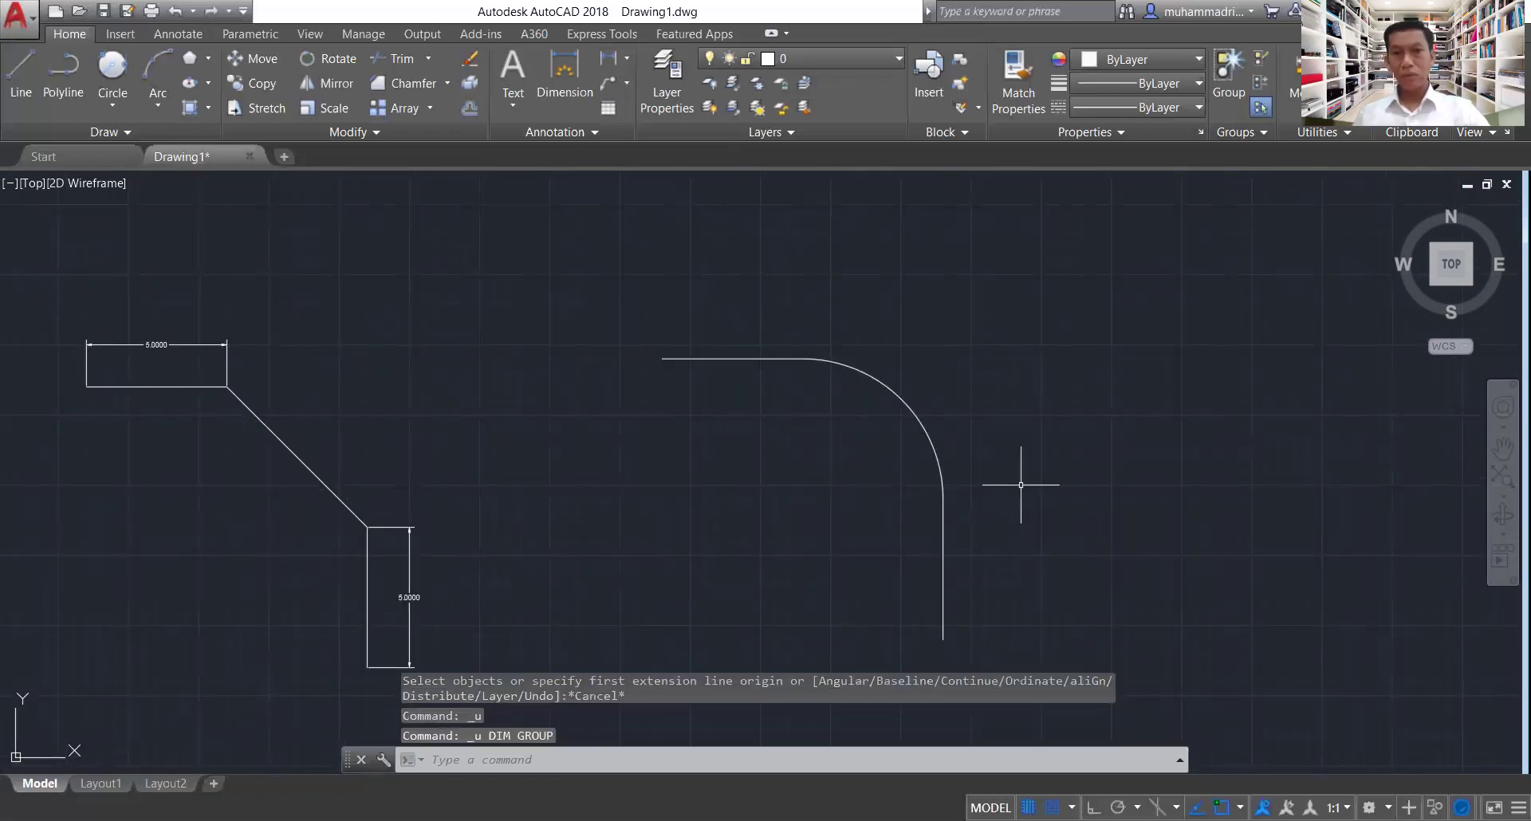
key("ctrl+z")
key("ctrl+z")
key("ctrl+z")
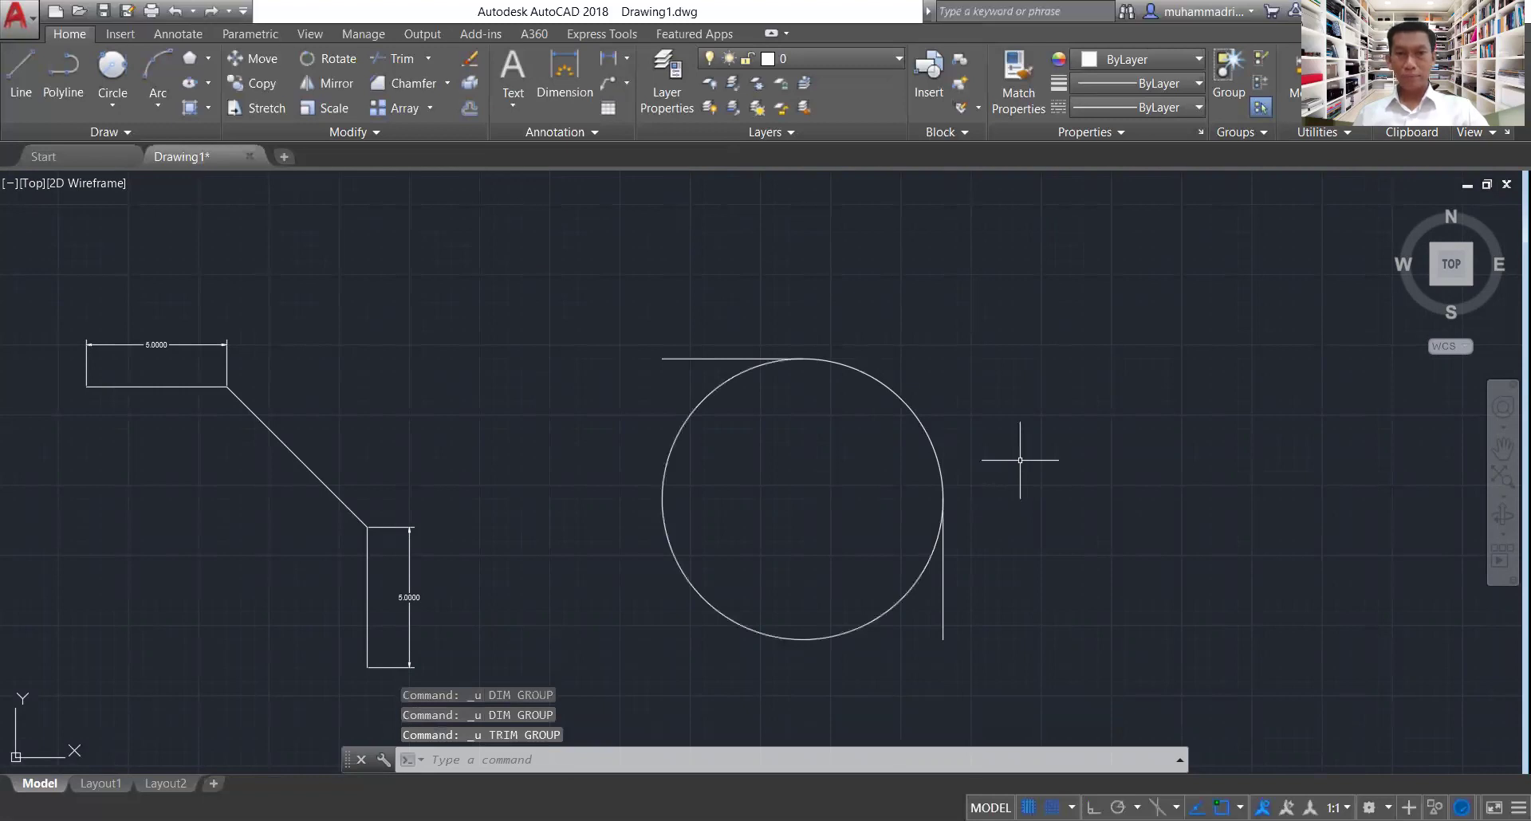
key("ctrl+z")
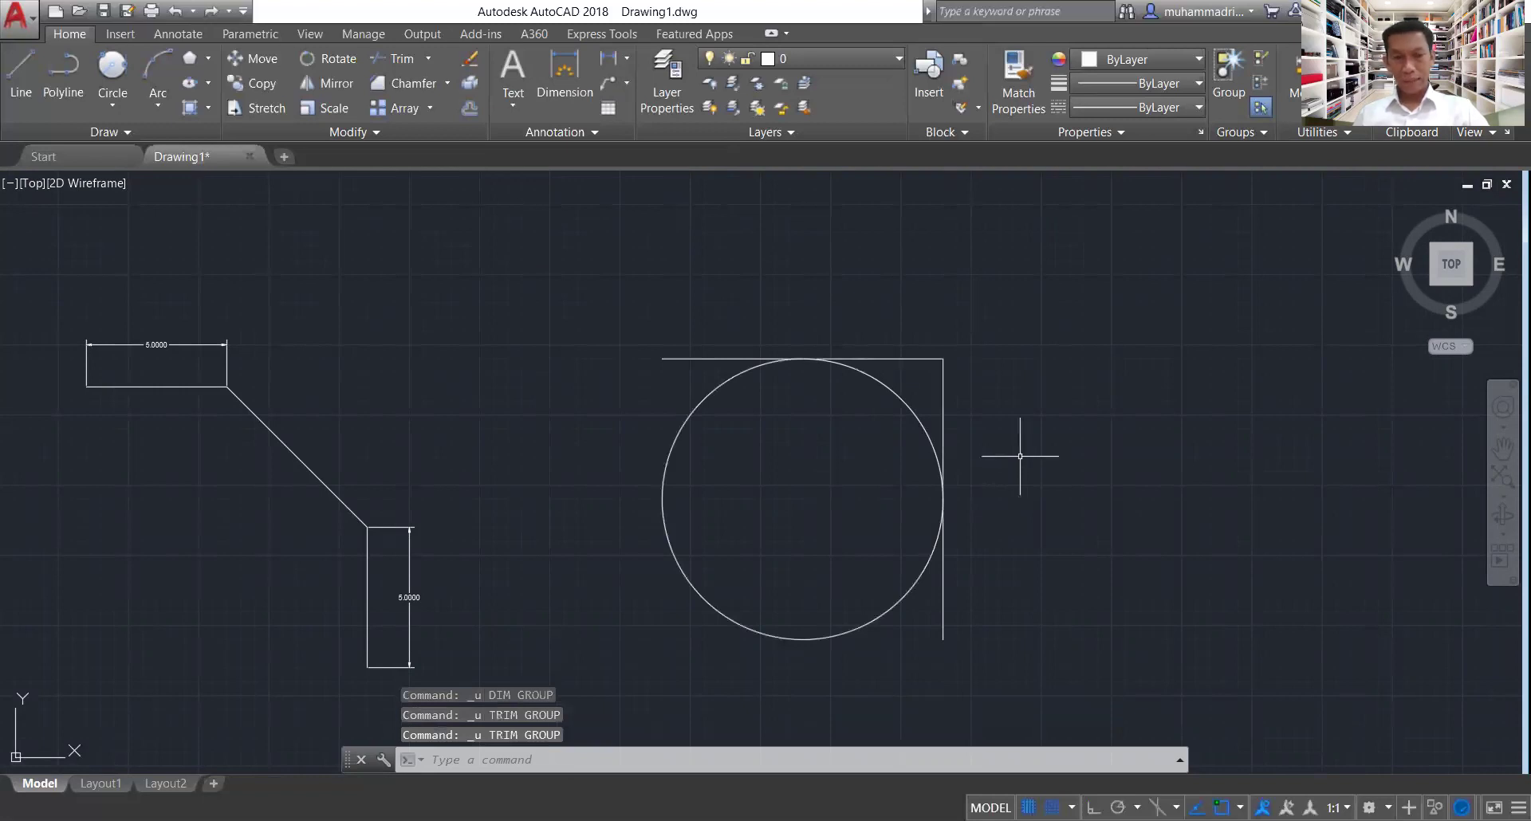
key("ctrl+z")
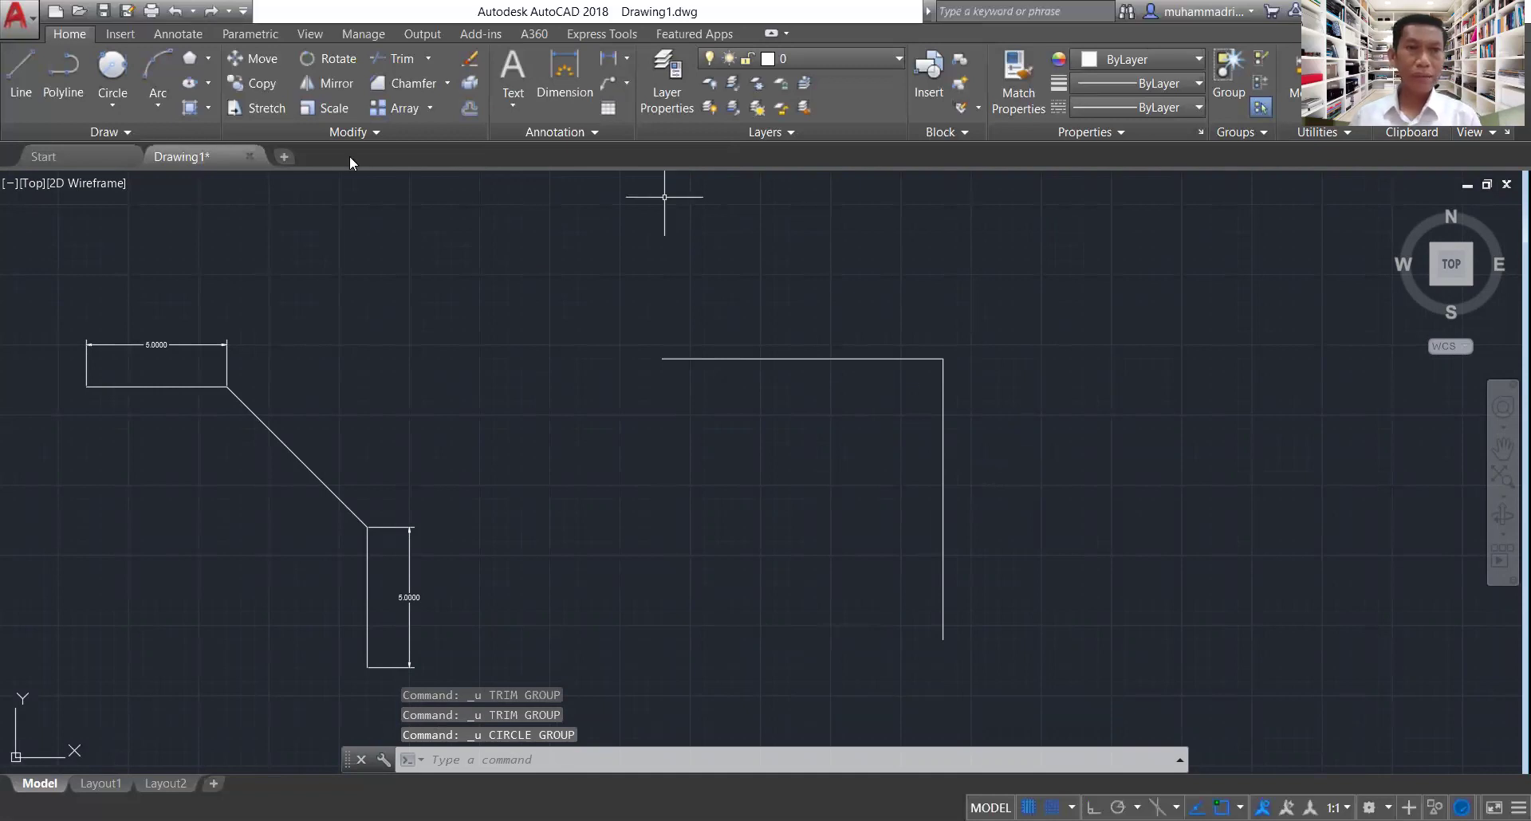
- Fillet the plain corner with a radius of 5 between the horizontal and vertical lines, and undo that fillet
left_click(446, 83)
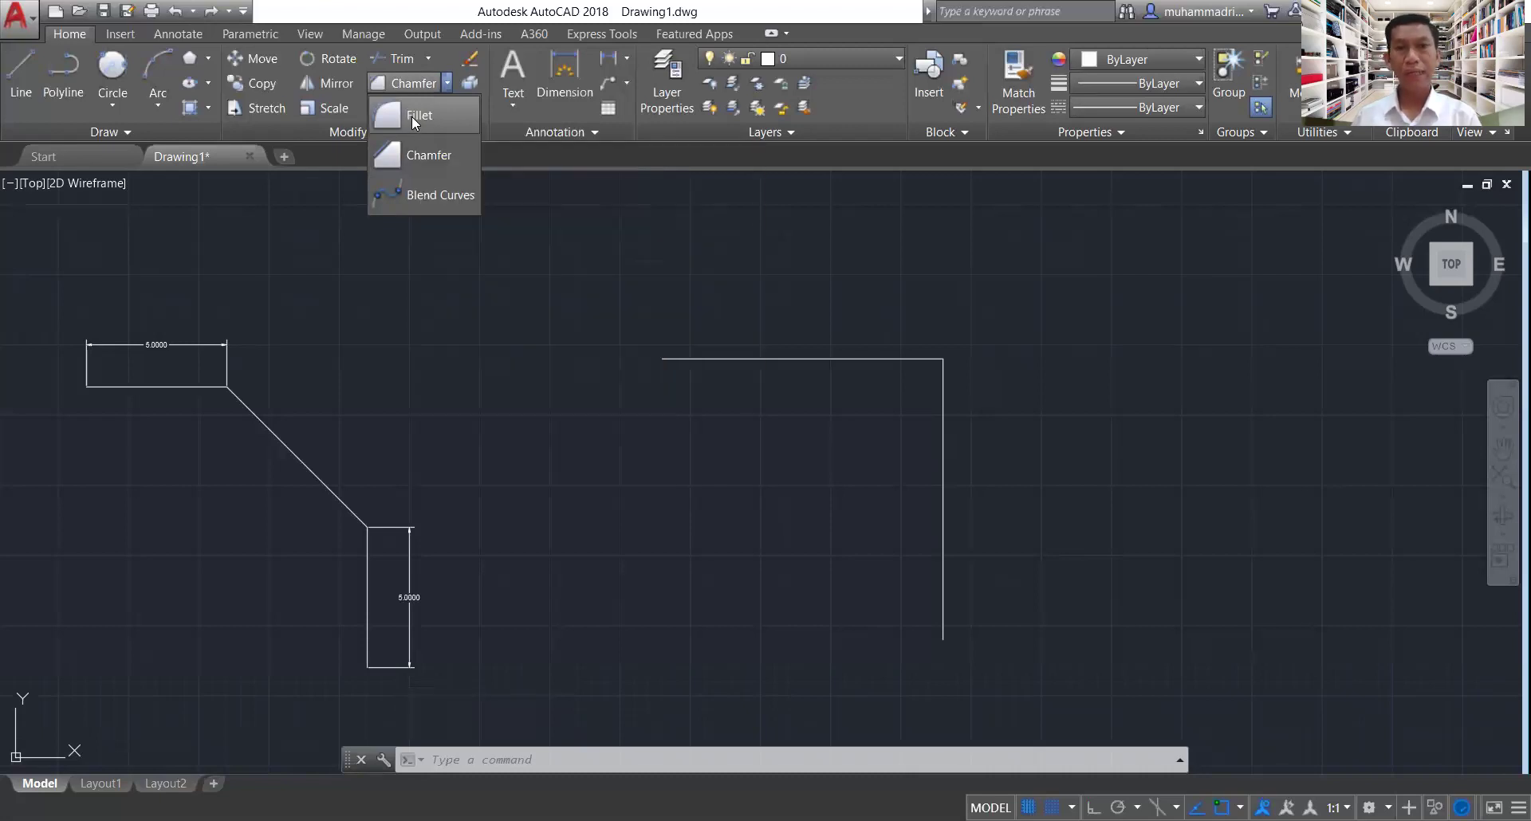
left_click(412, 116)
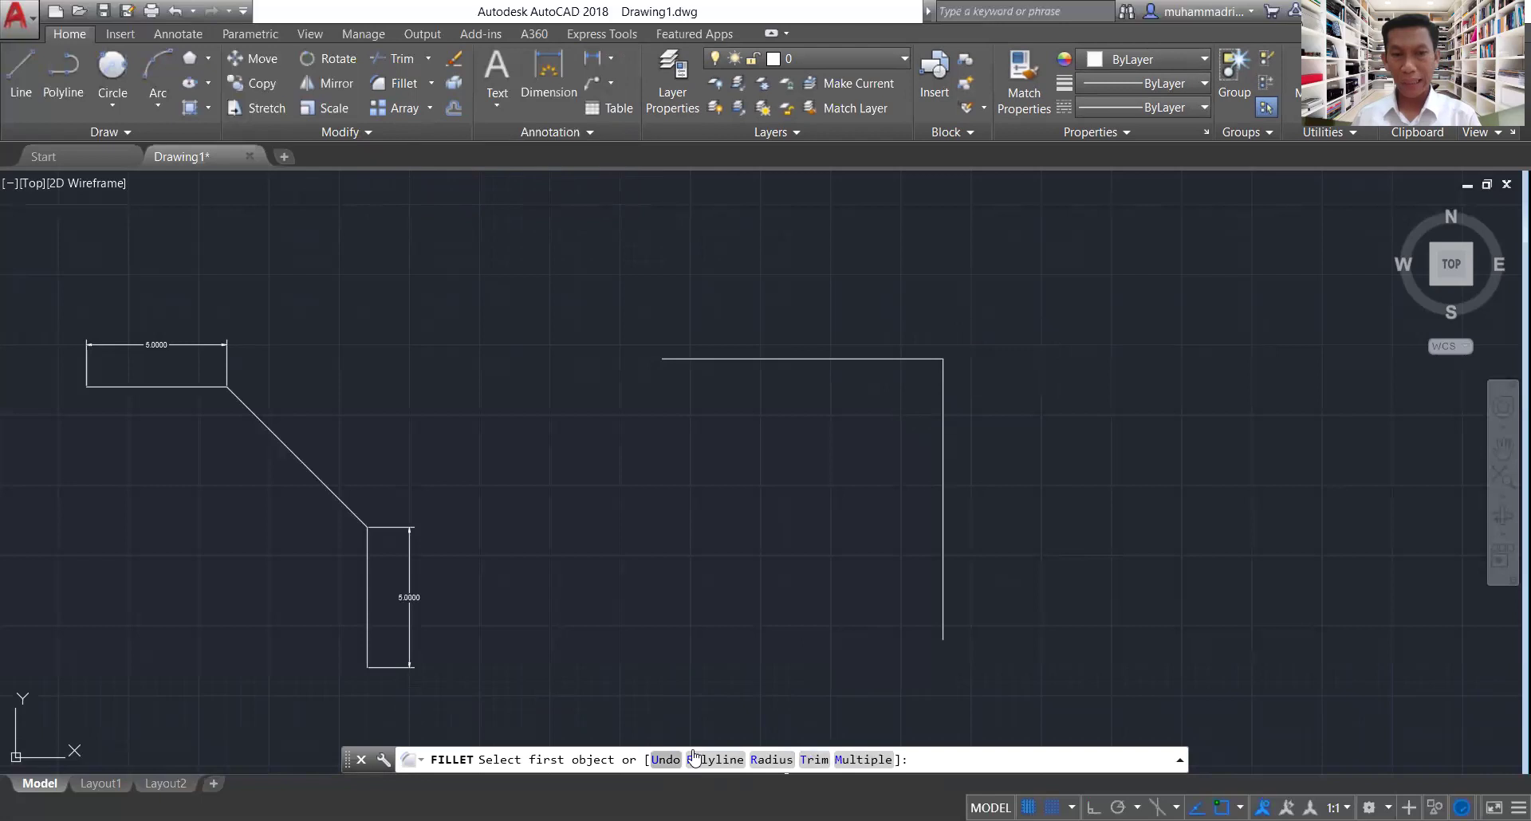
left_click(771, 759)
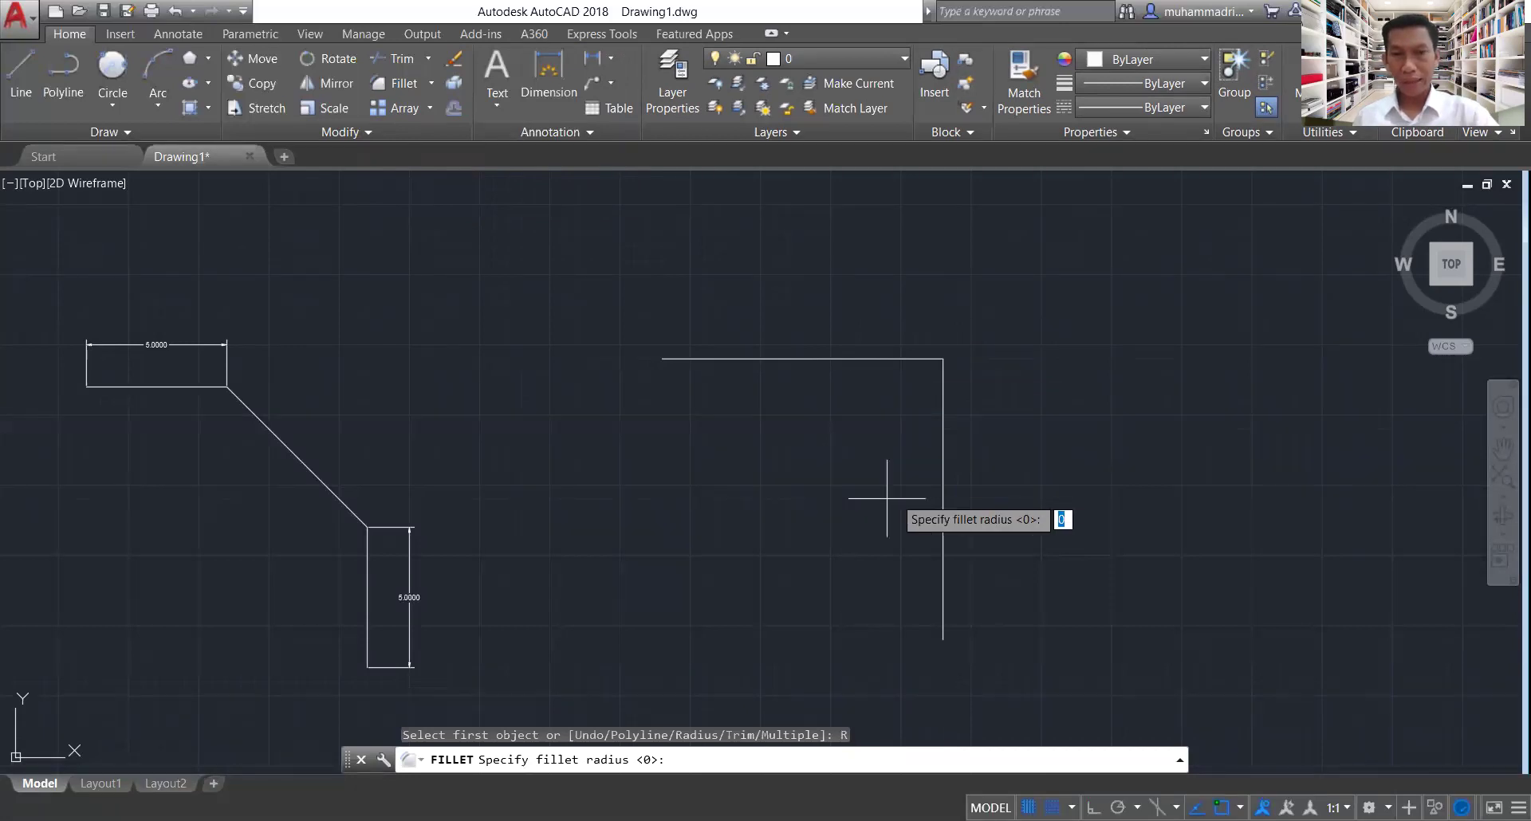
type("5")
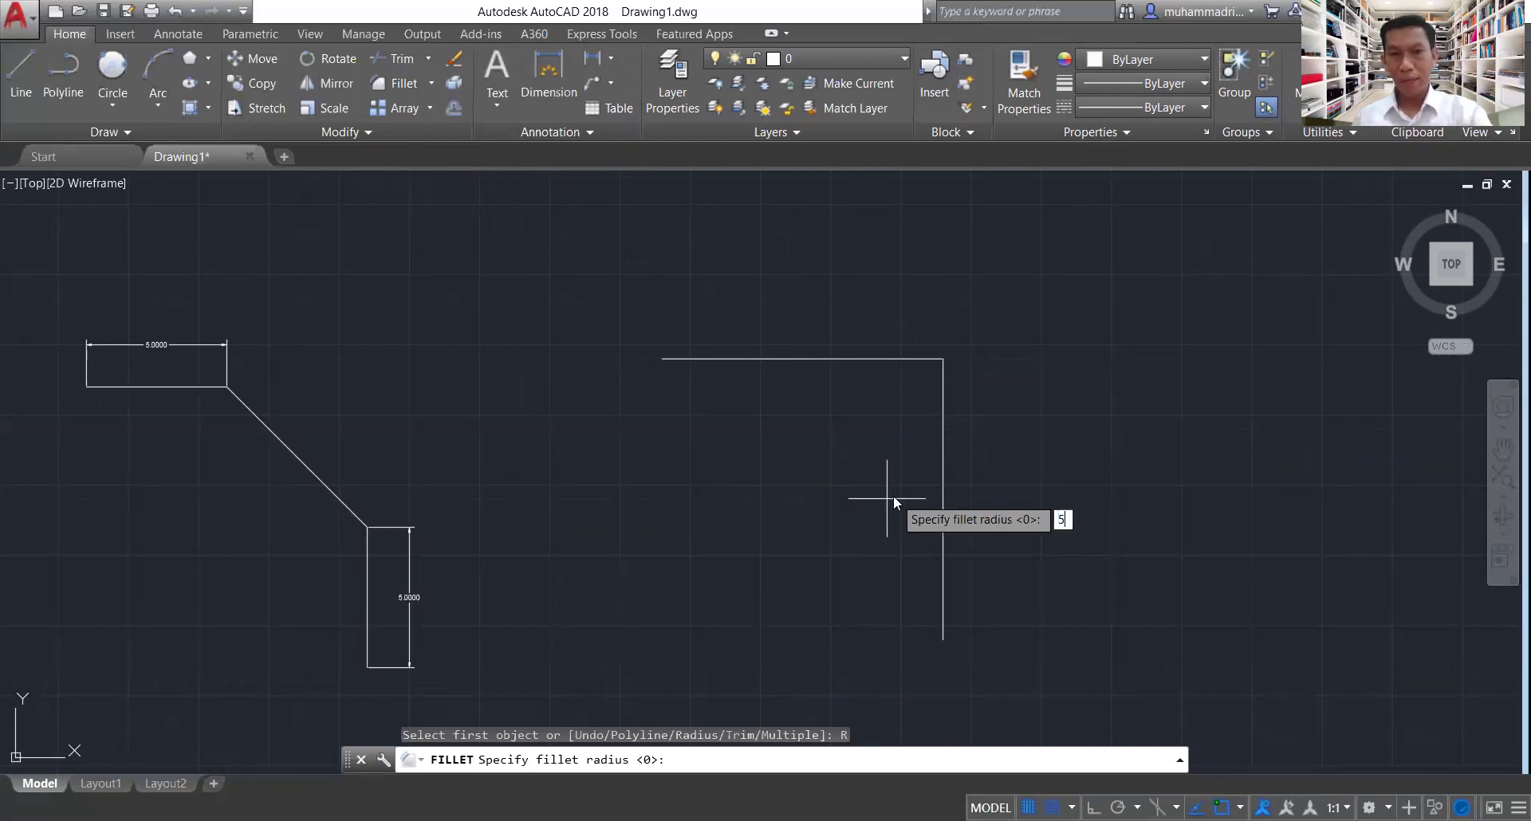
key("Return")
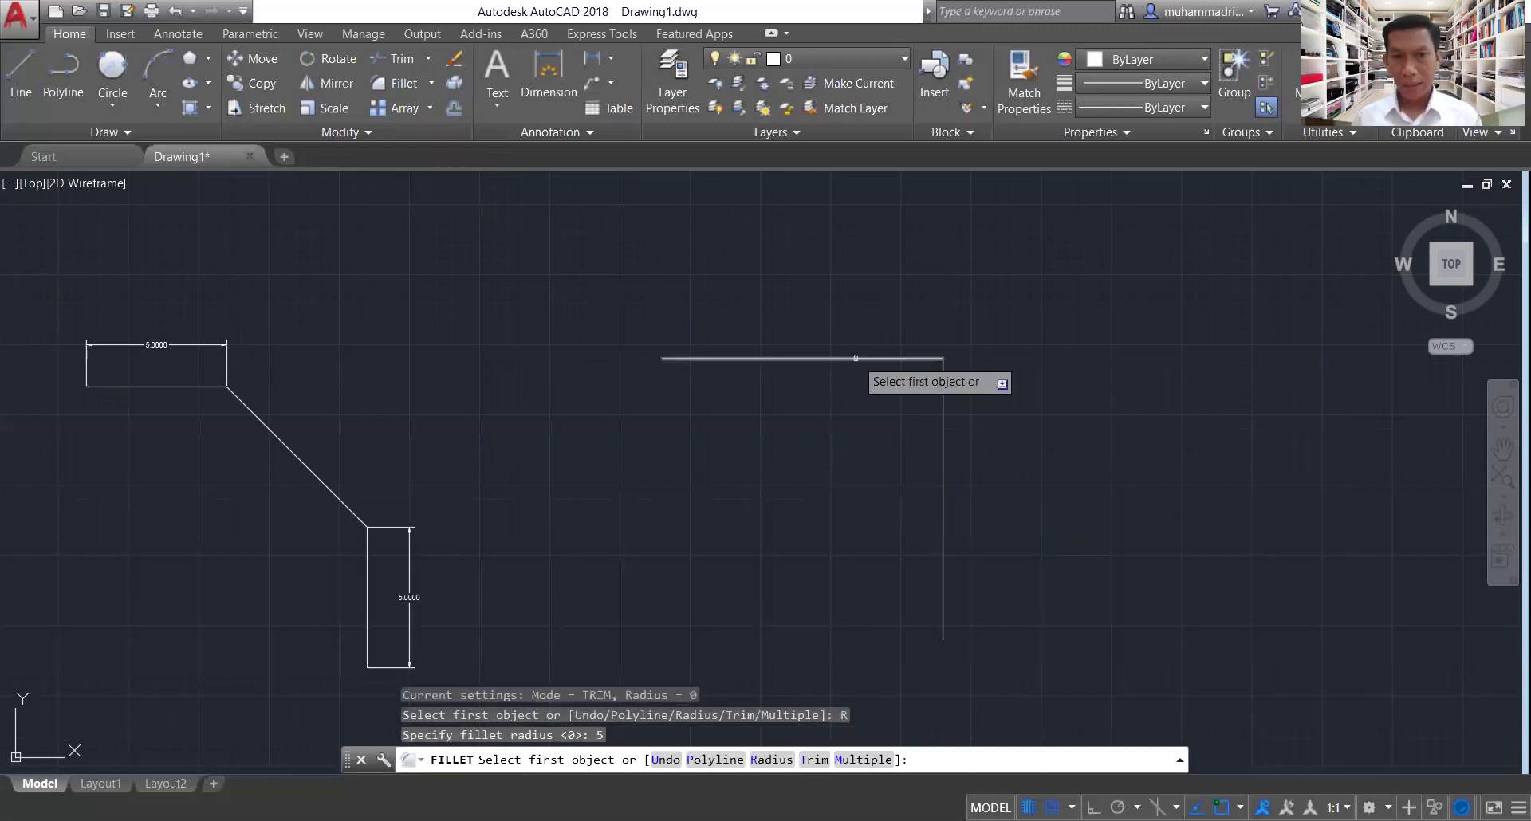
left_click(856, 358)
left_click(943, 474)
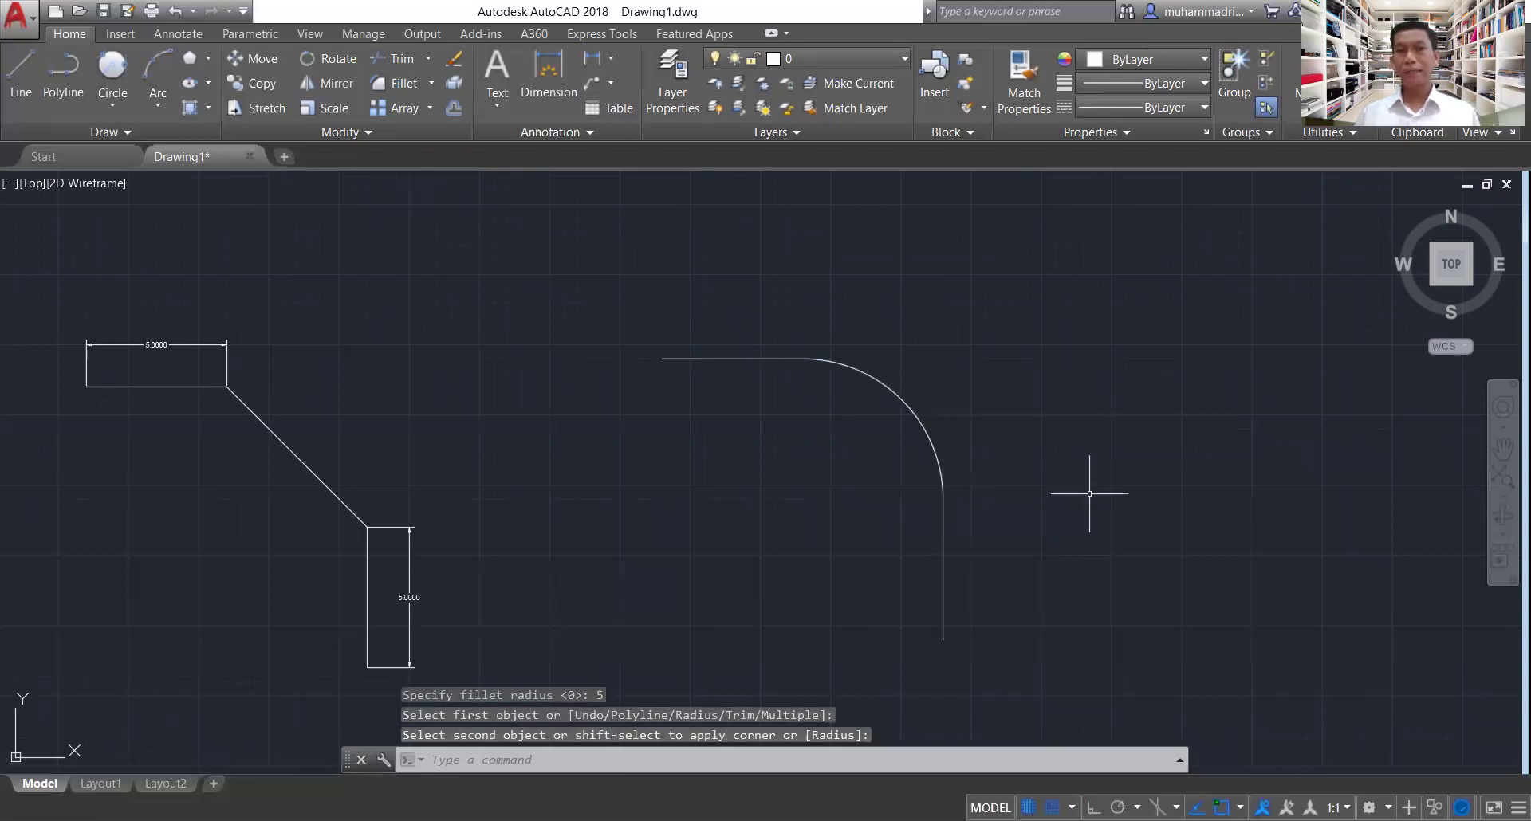
key("Escape")
key("Escape")
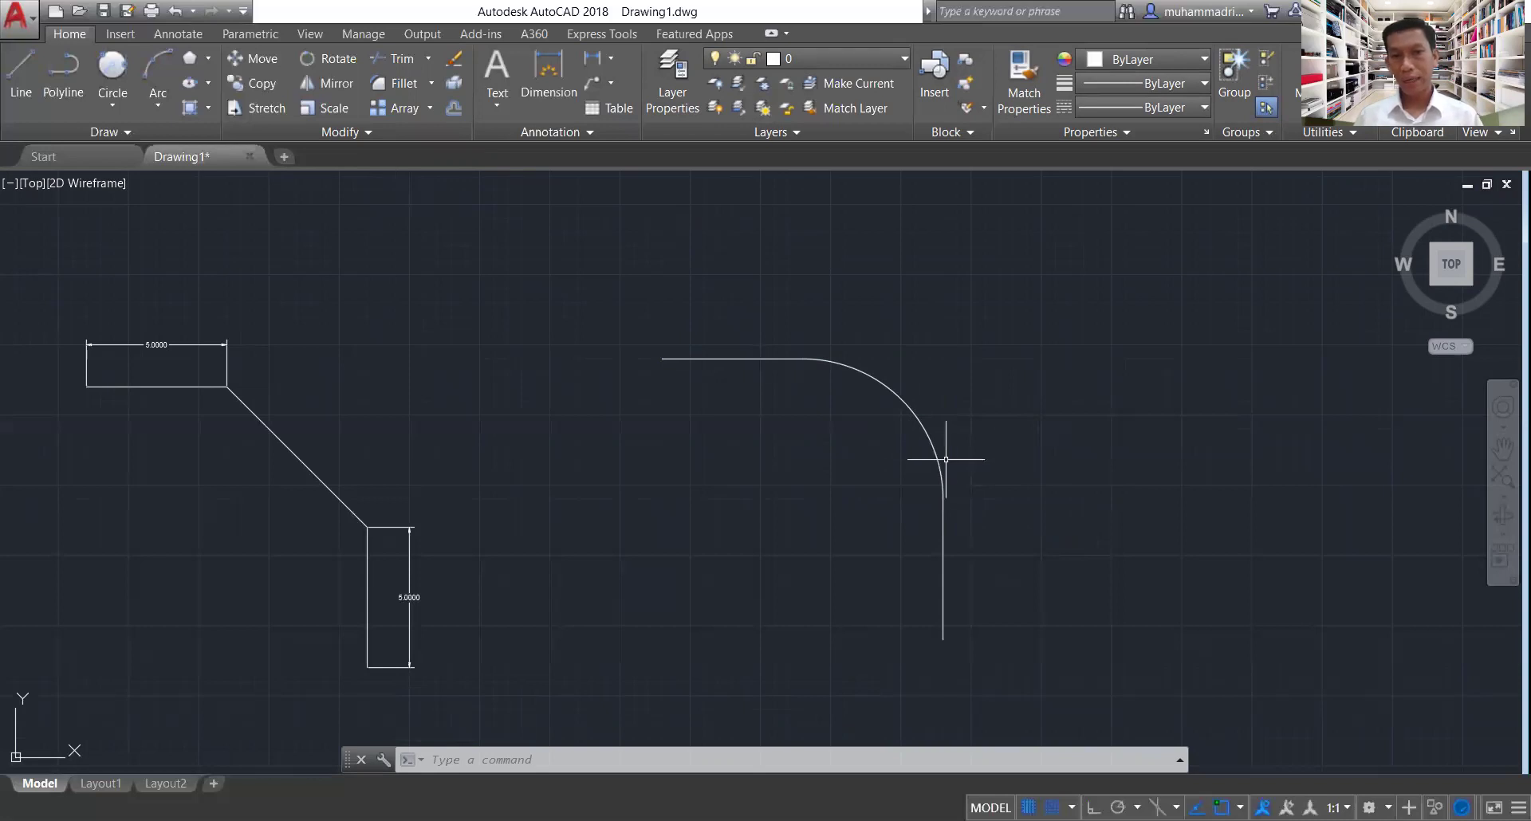
key("ctrl+z")
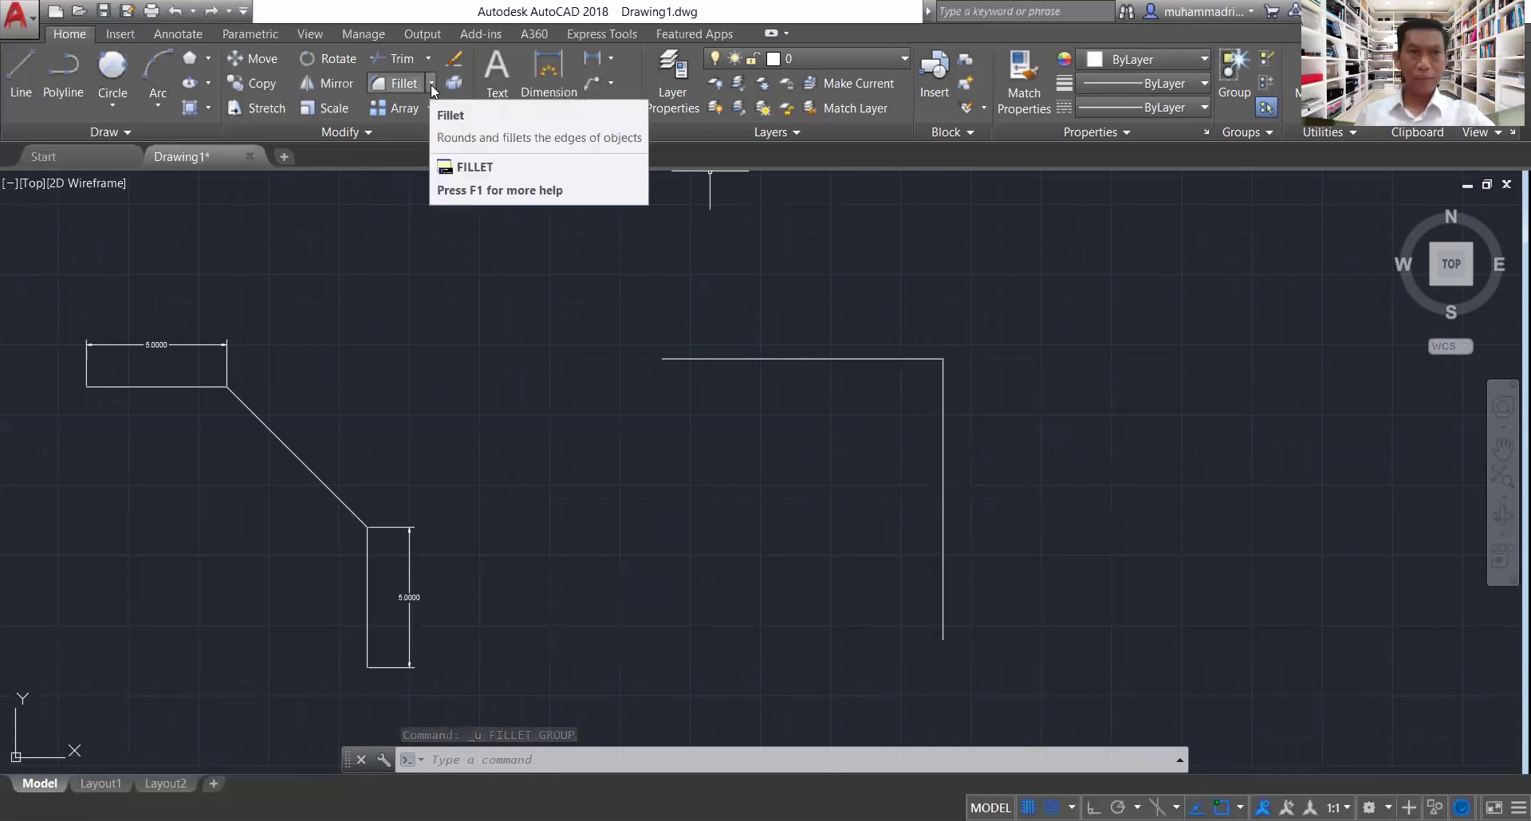
- Fillet the plain corner between the horizontal and vertical lines with a radius of 3
left_click(430, 84)
left_click(411, 118)
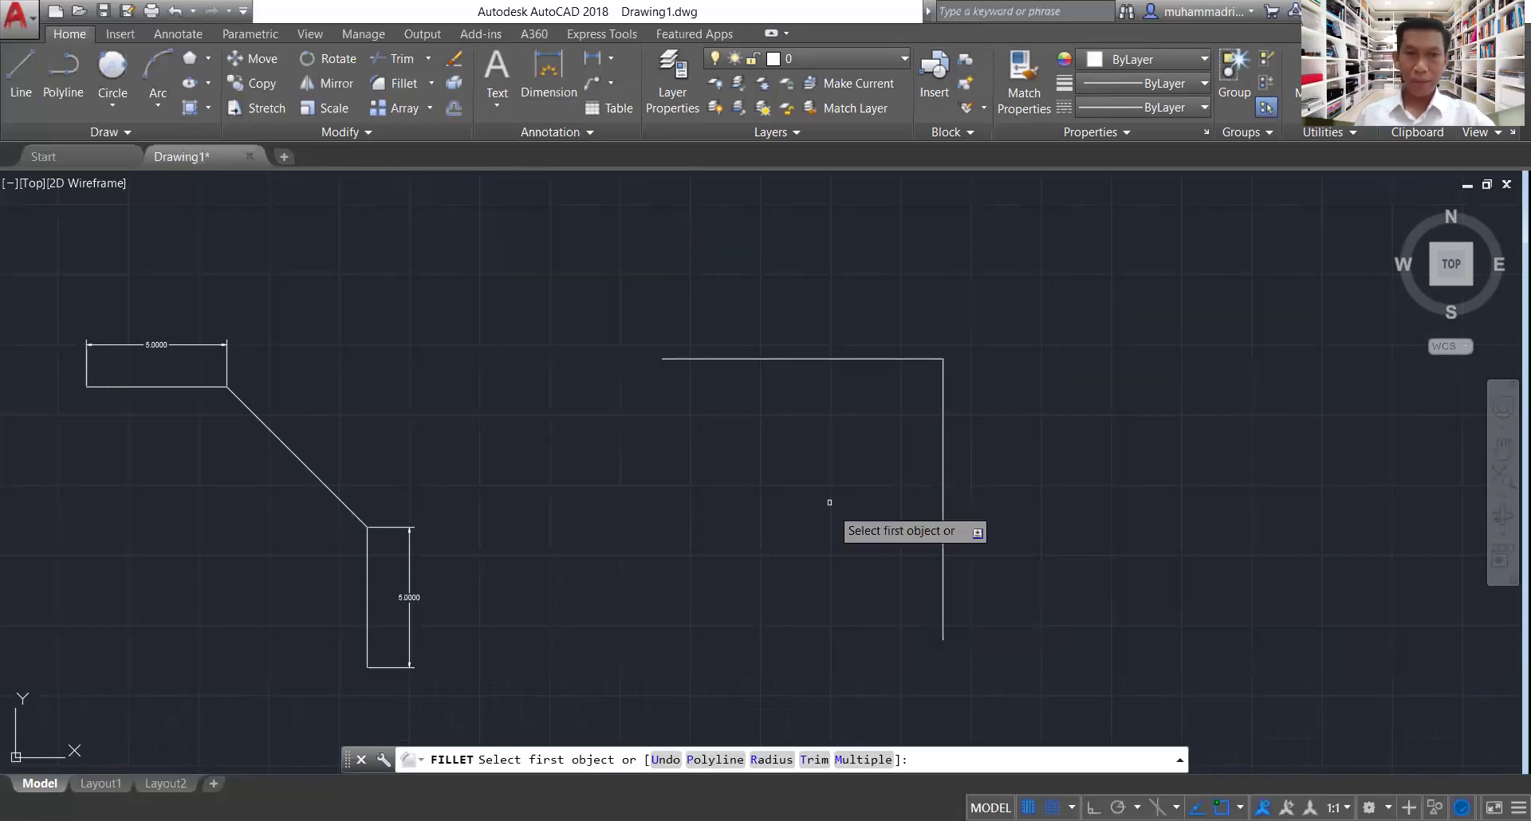
left_click(769, 761)
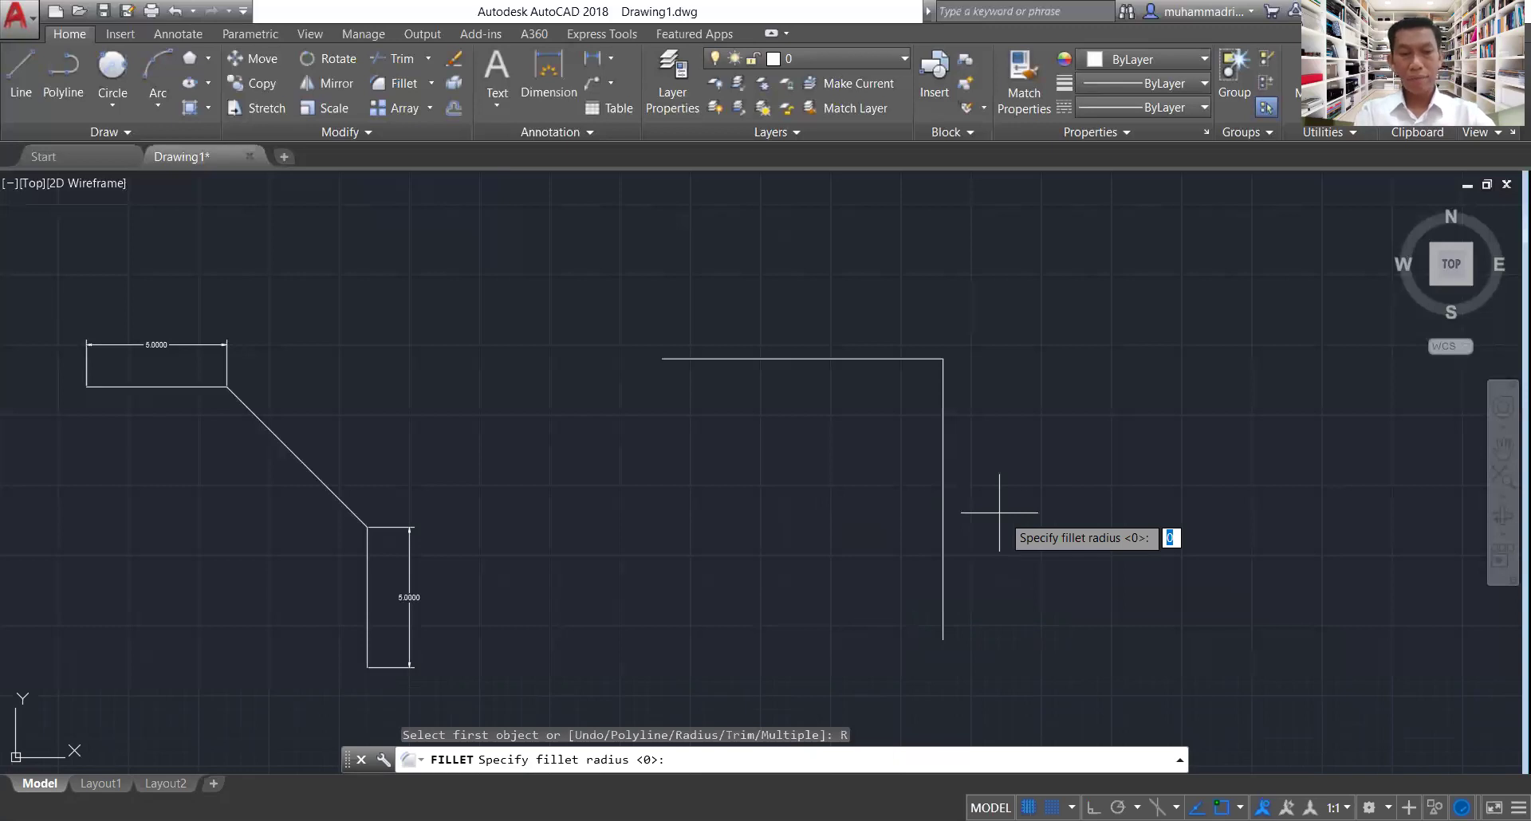
type("3")
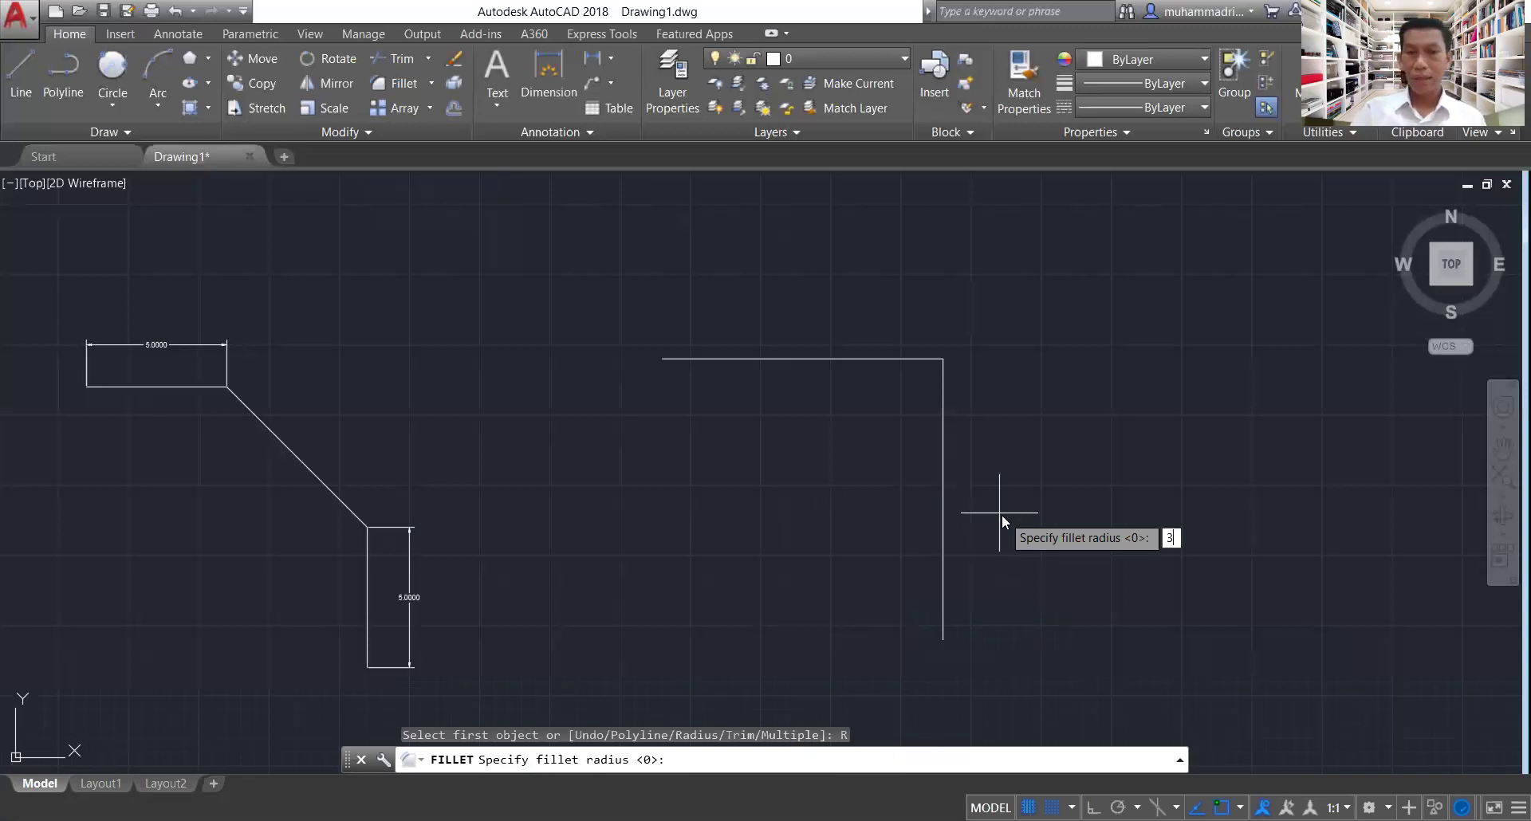
key("Return")
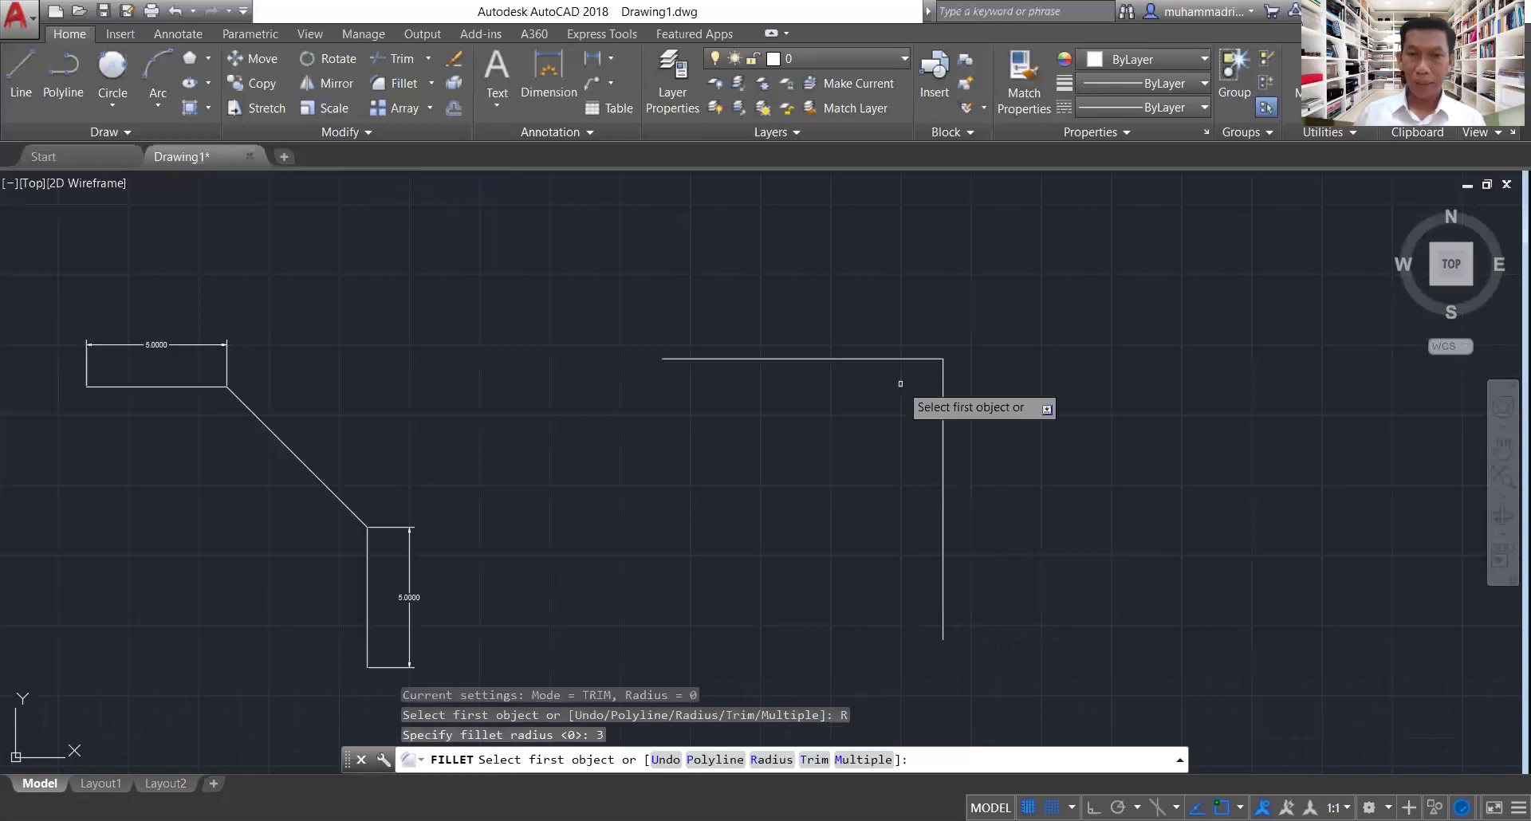
left_click(883, 359)
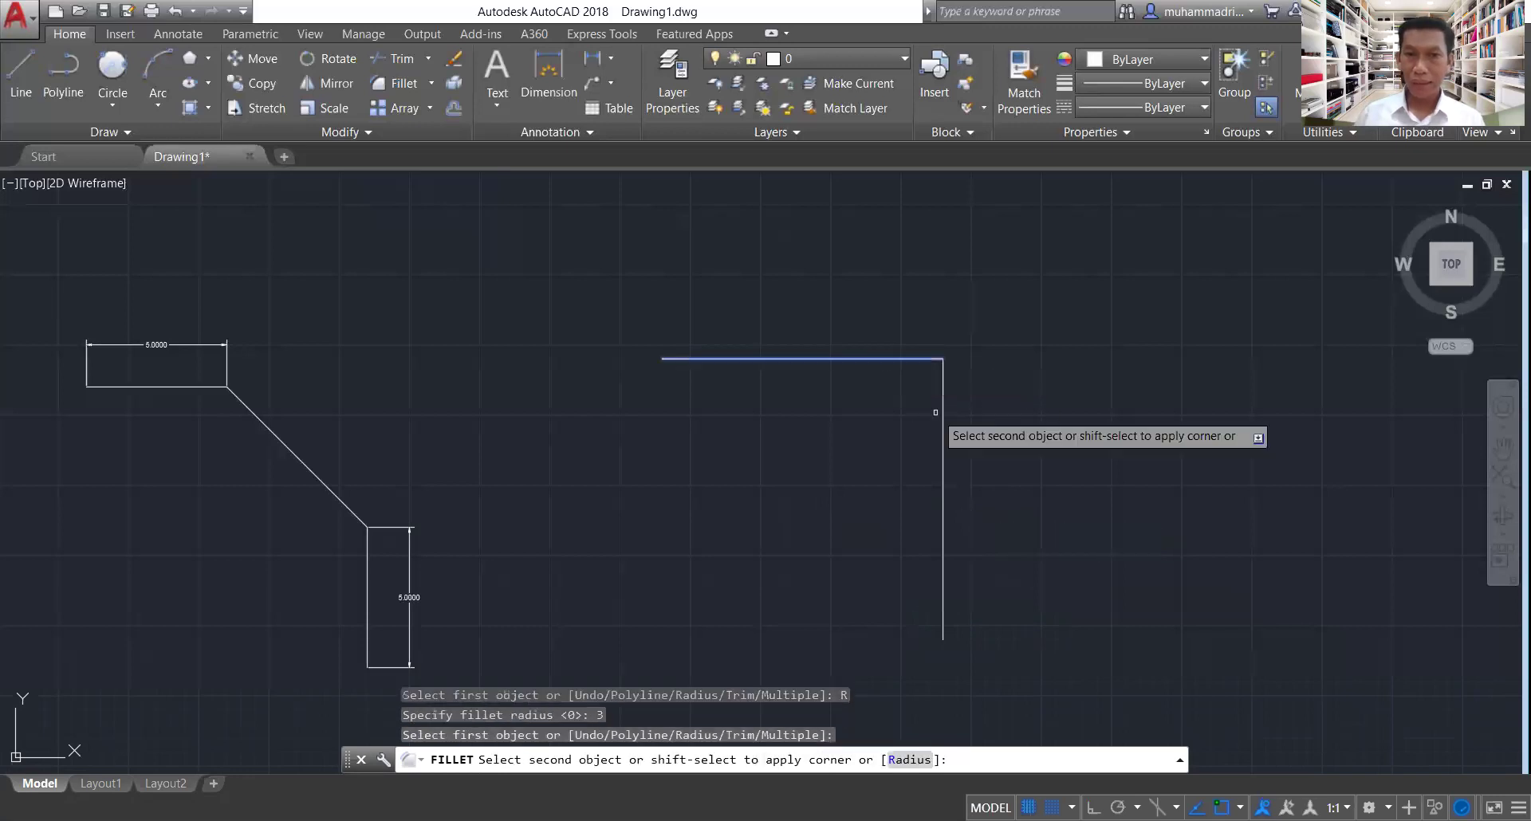
left_click(940, 413)
key("Escape")
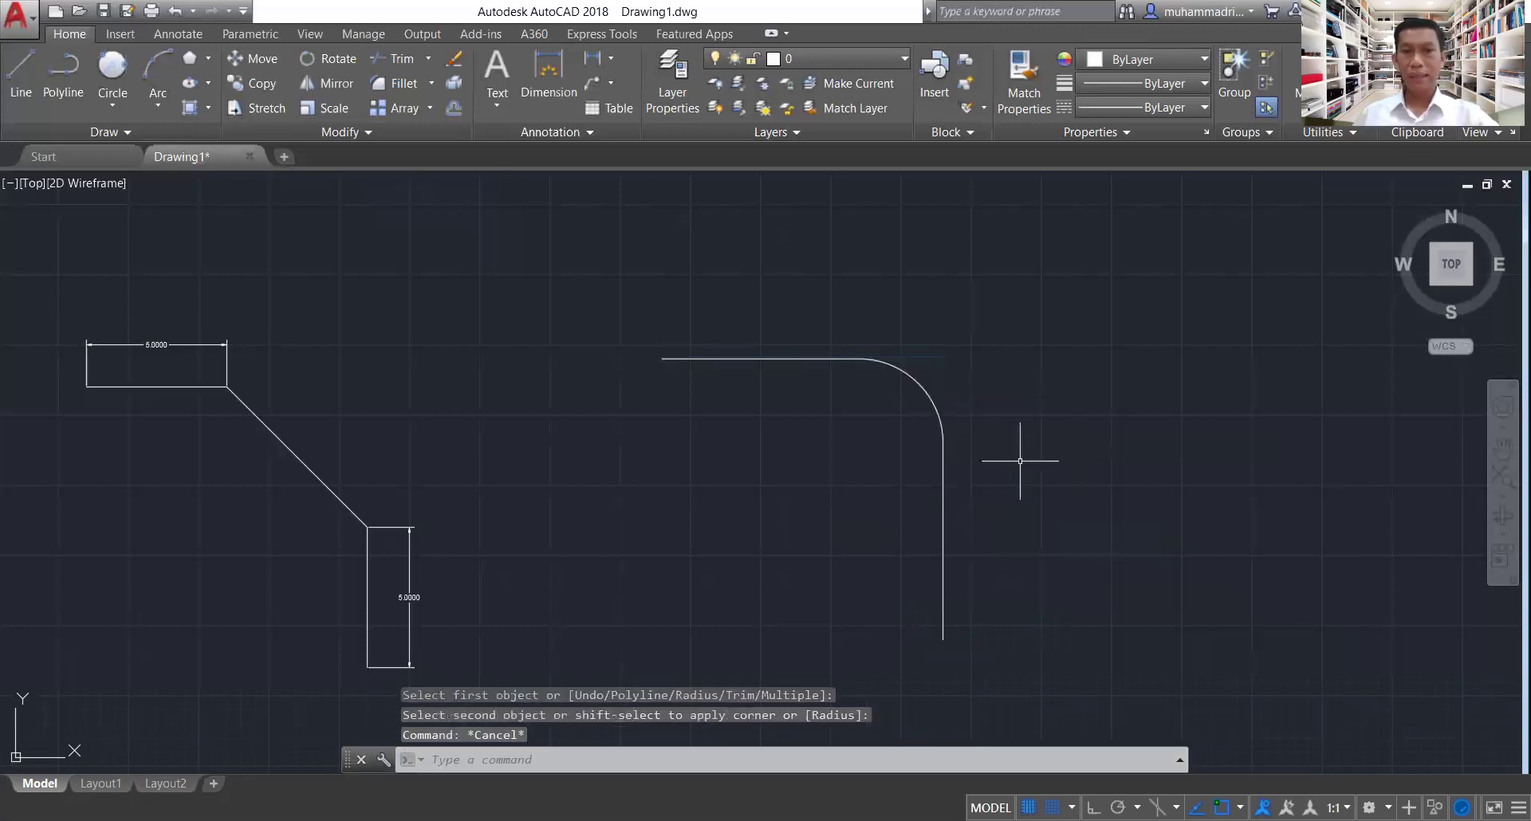
key("Escape")
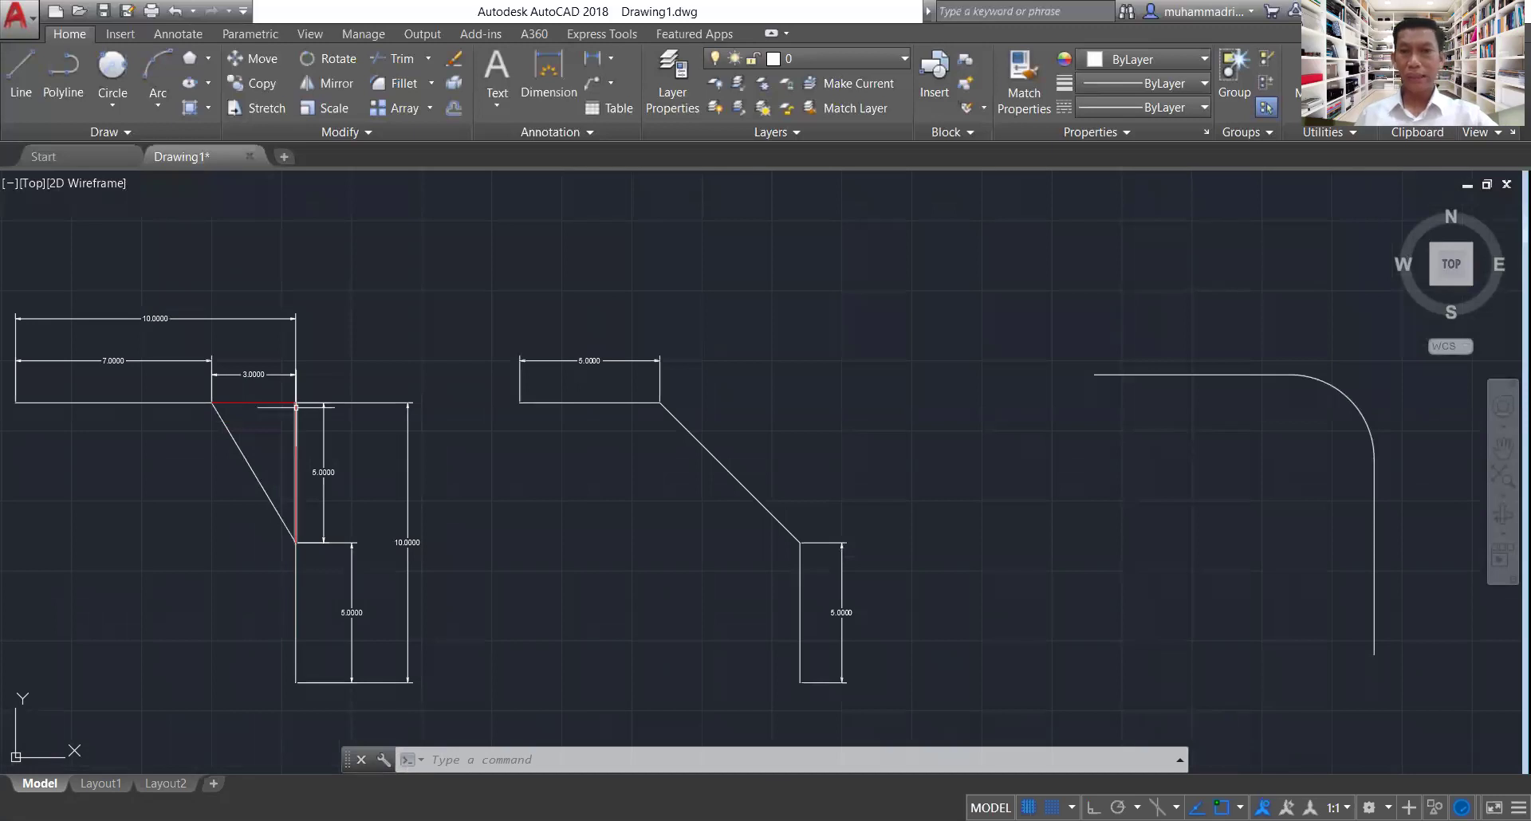
- Examine the two chamfered corners with their dimensions and the filleted corner, both side by side and close up
scroll(437, 392, "down", 2)
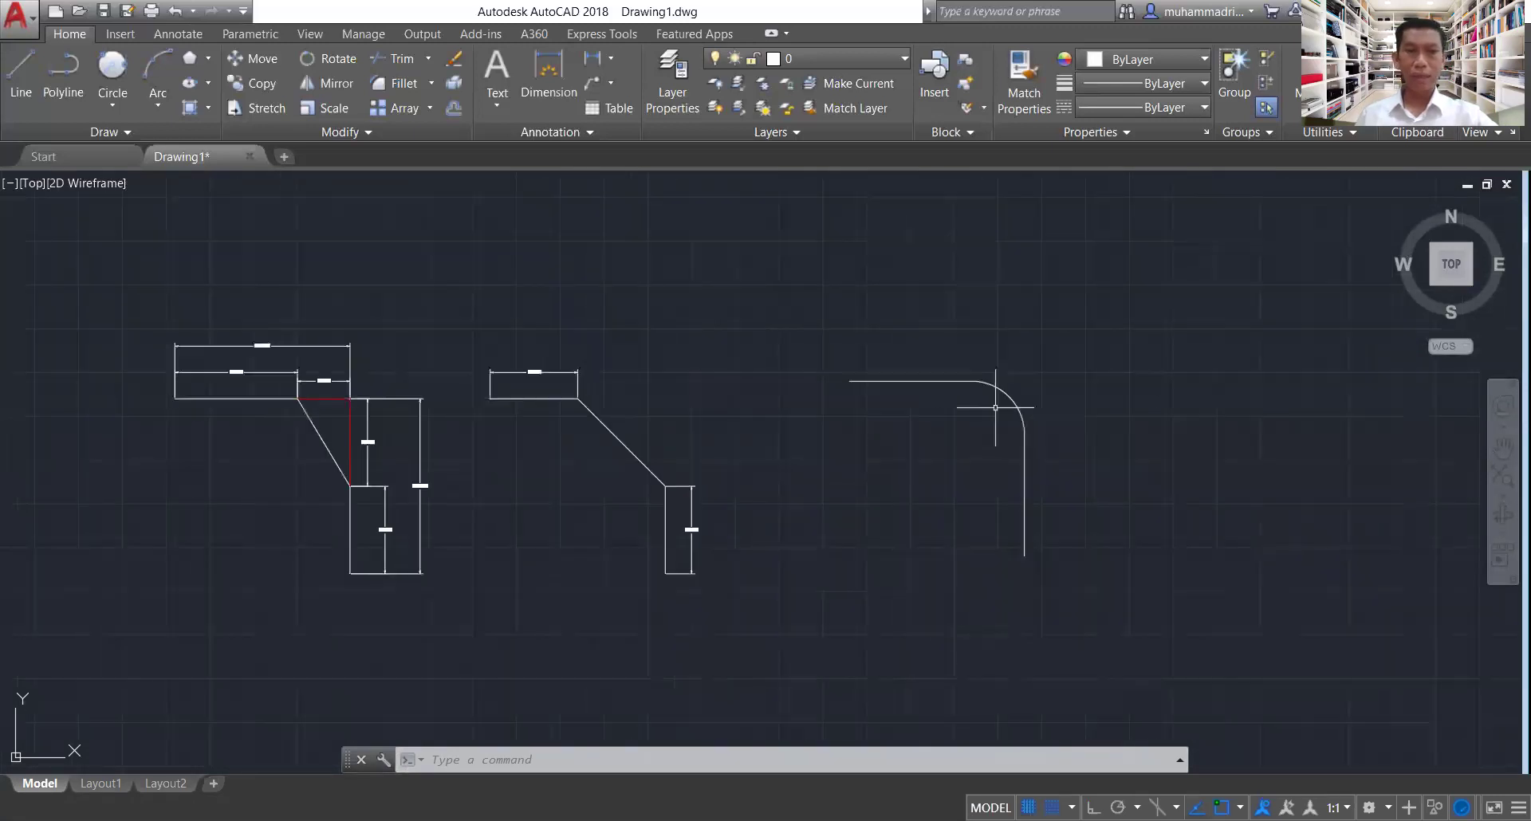
scroll(995, 408, "up", 1)
scroll(685, 431, "down", 1)
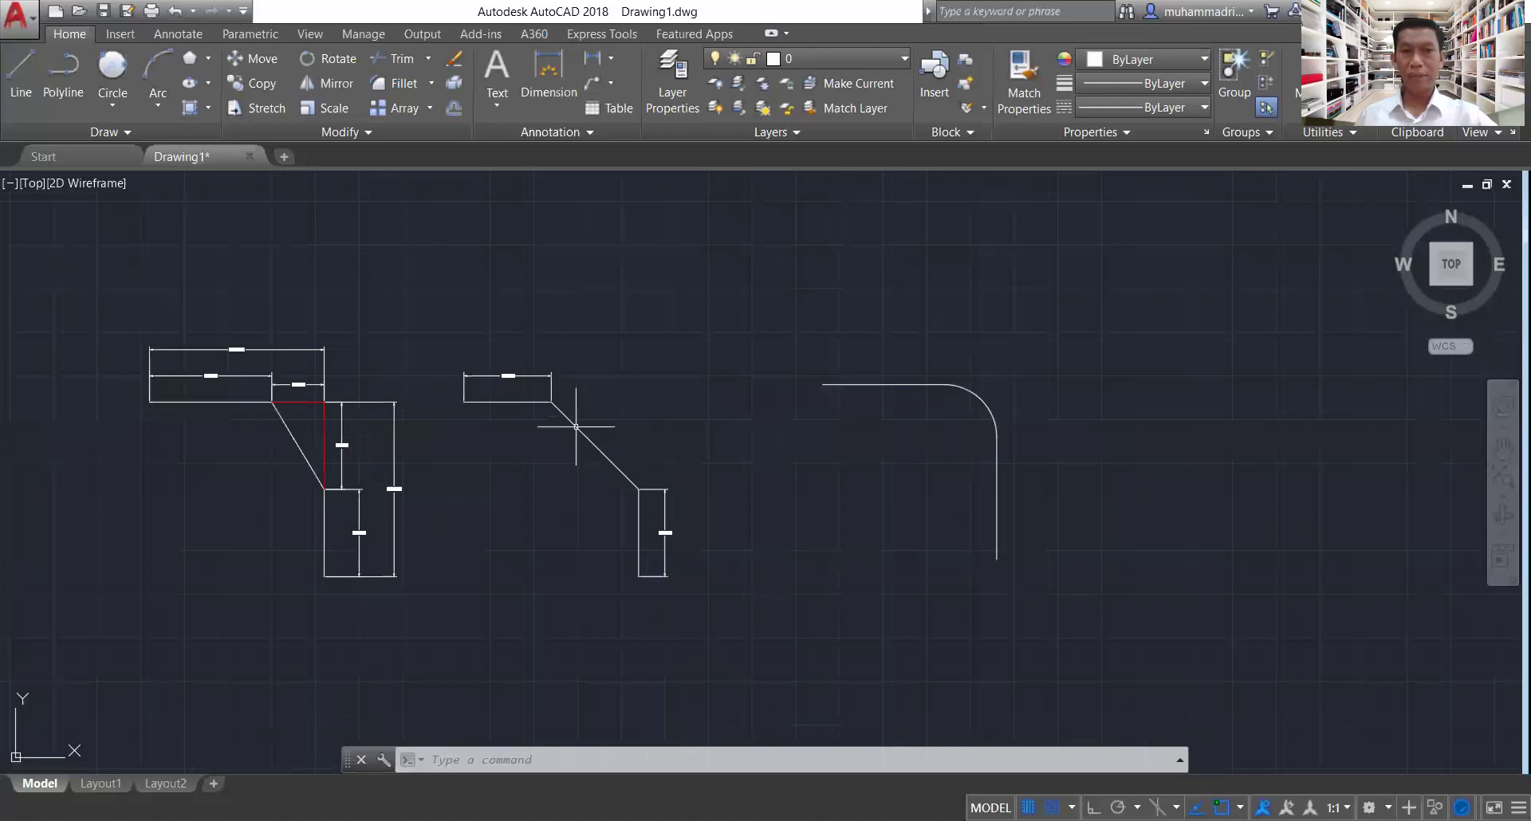
middle_click_drag(283, 454, 481, 417)
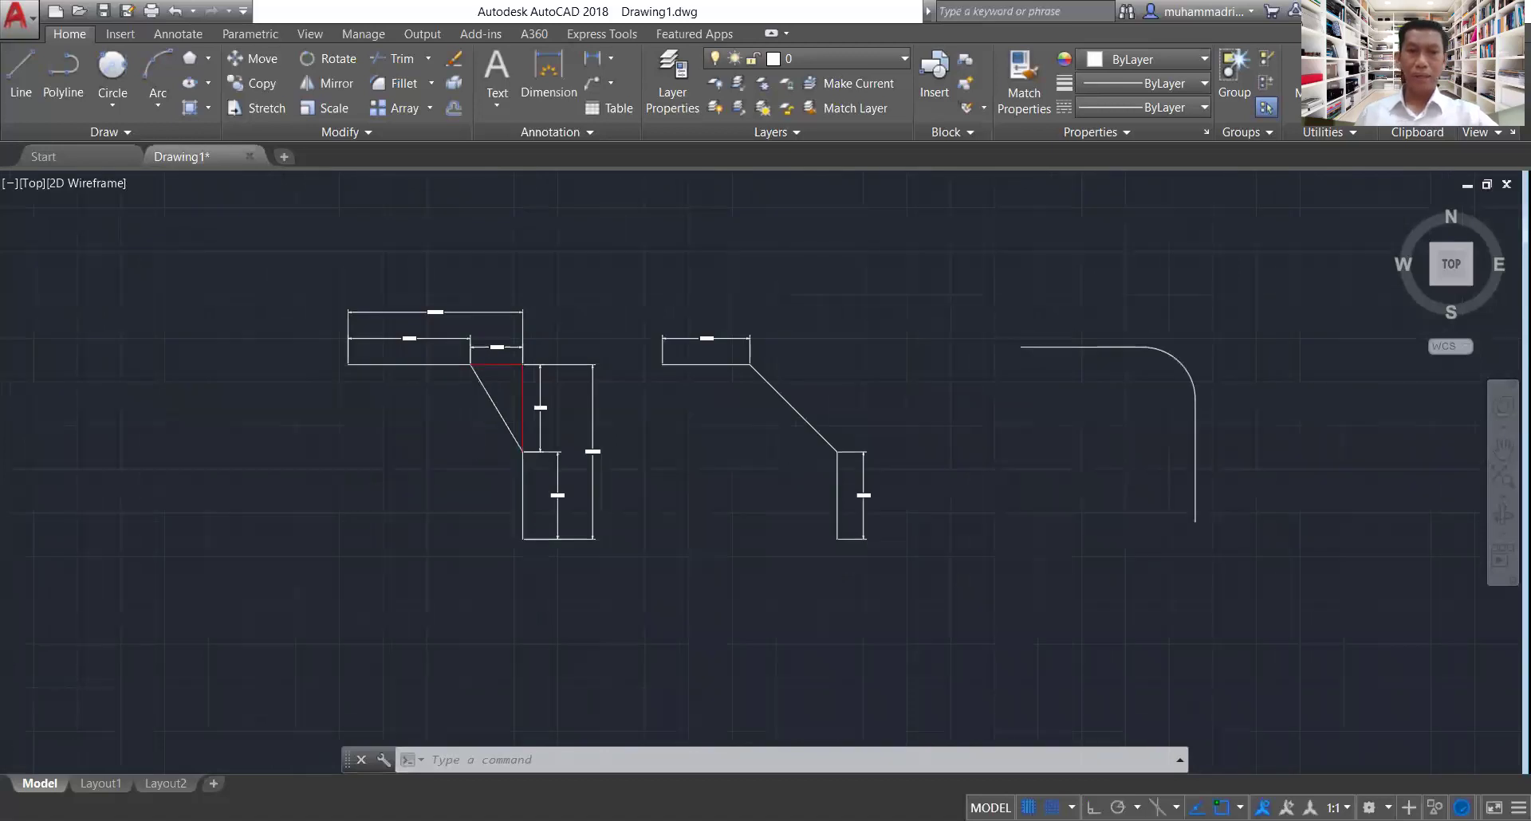
scroll(506, 399, "up", 4)
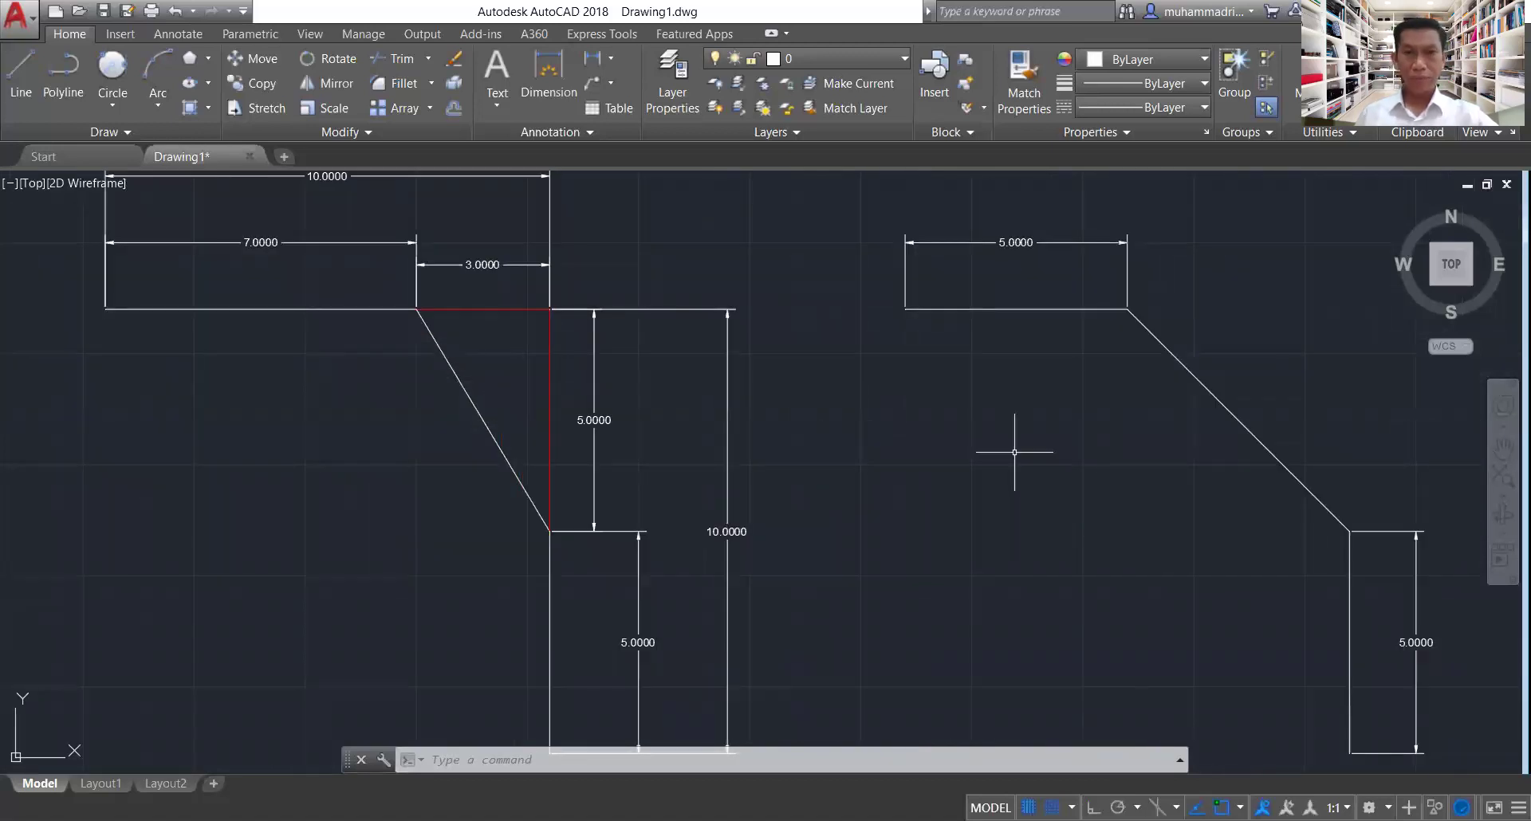
middle_click_drag(1014, 452, 518, 474)
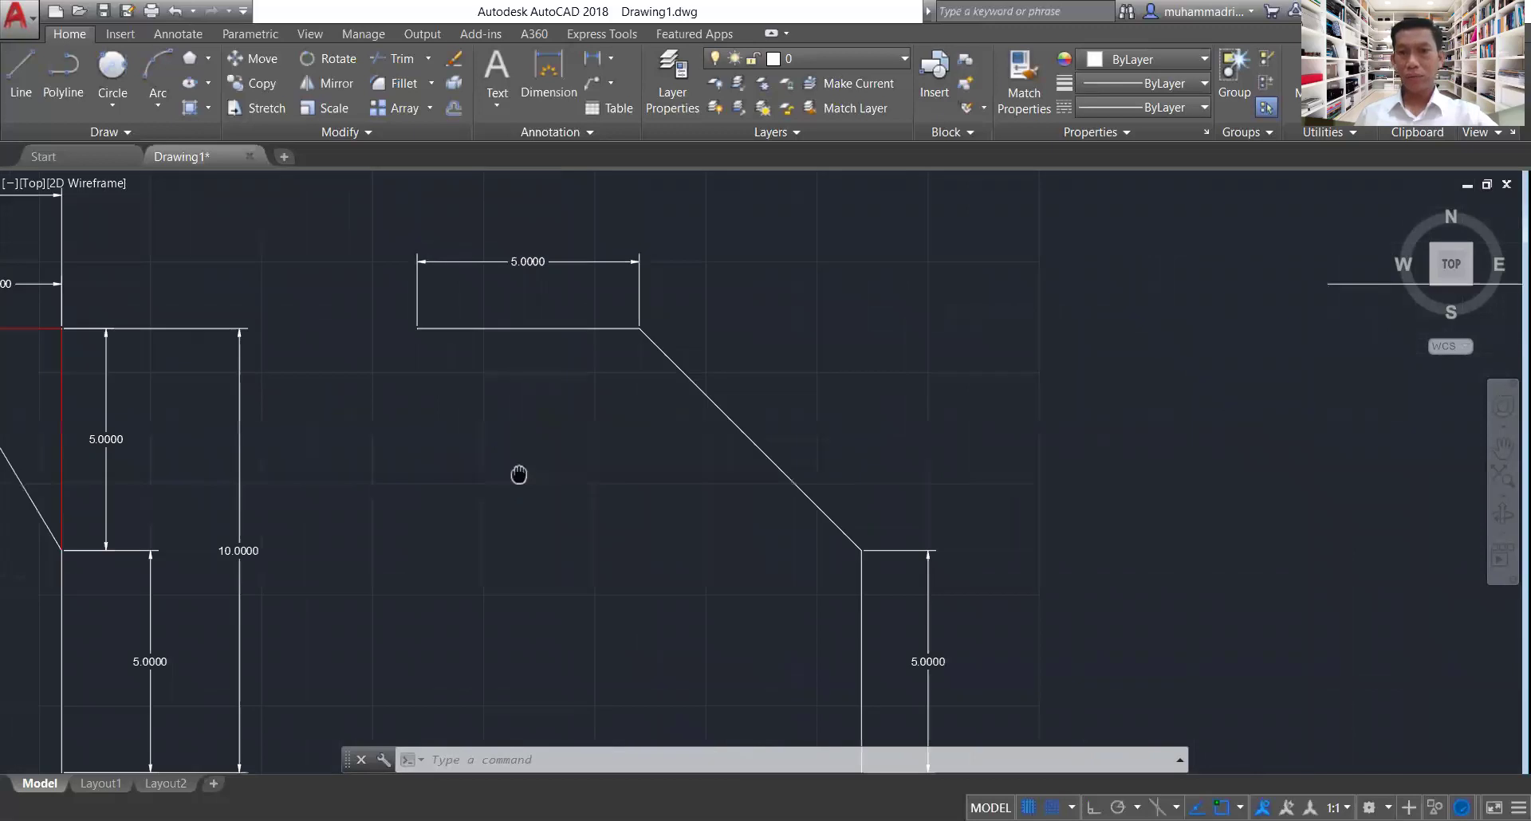
scroll(988, 424, "down", 2)
middle_click_drag(1371, 339, 1052, 335)
scroll(1151, 355, "up", 2)
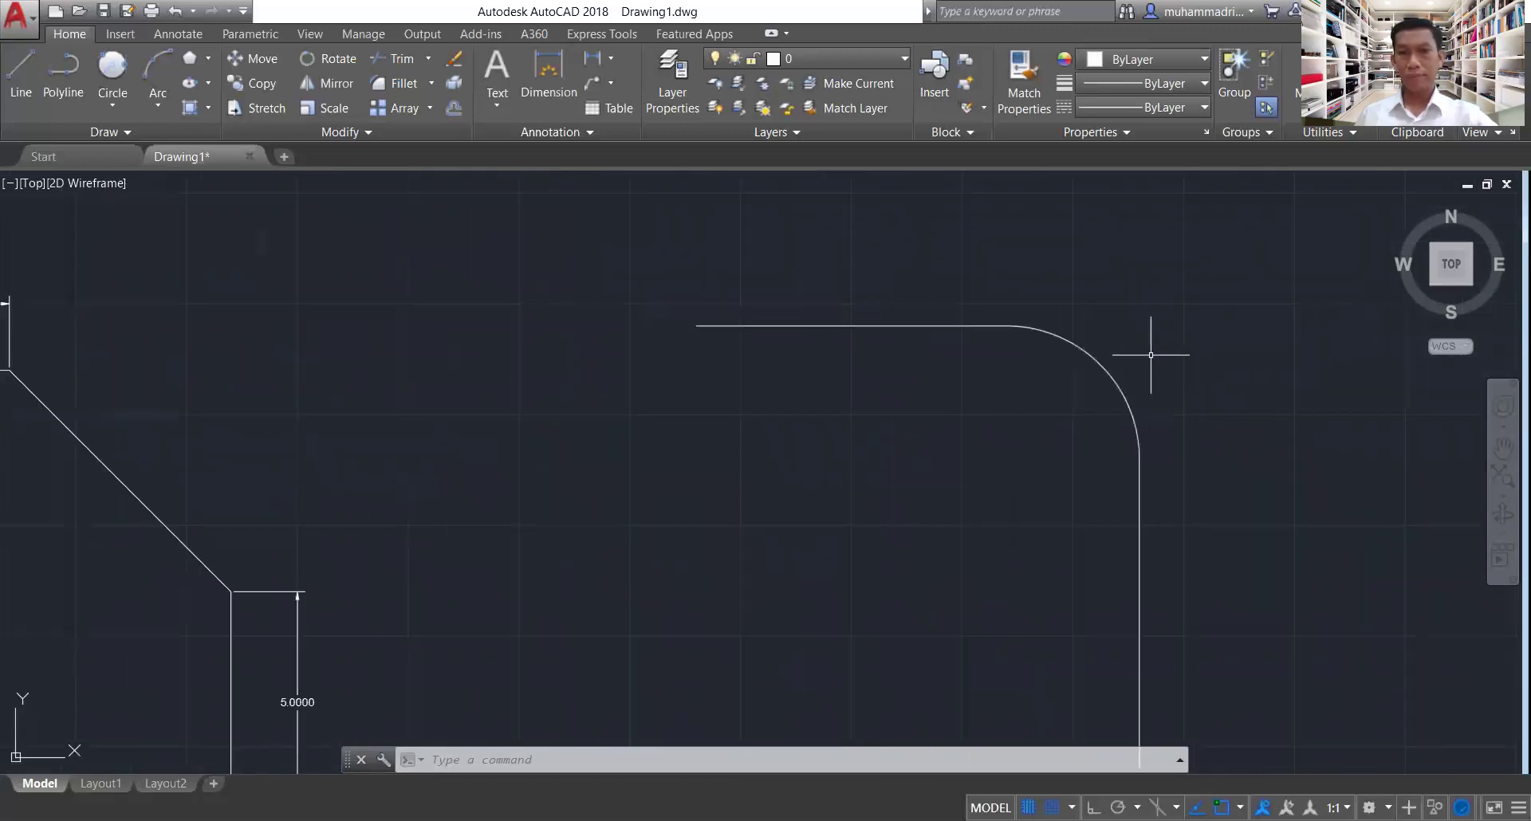
scroll(1151, 354, "up", 2)
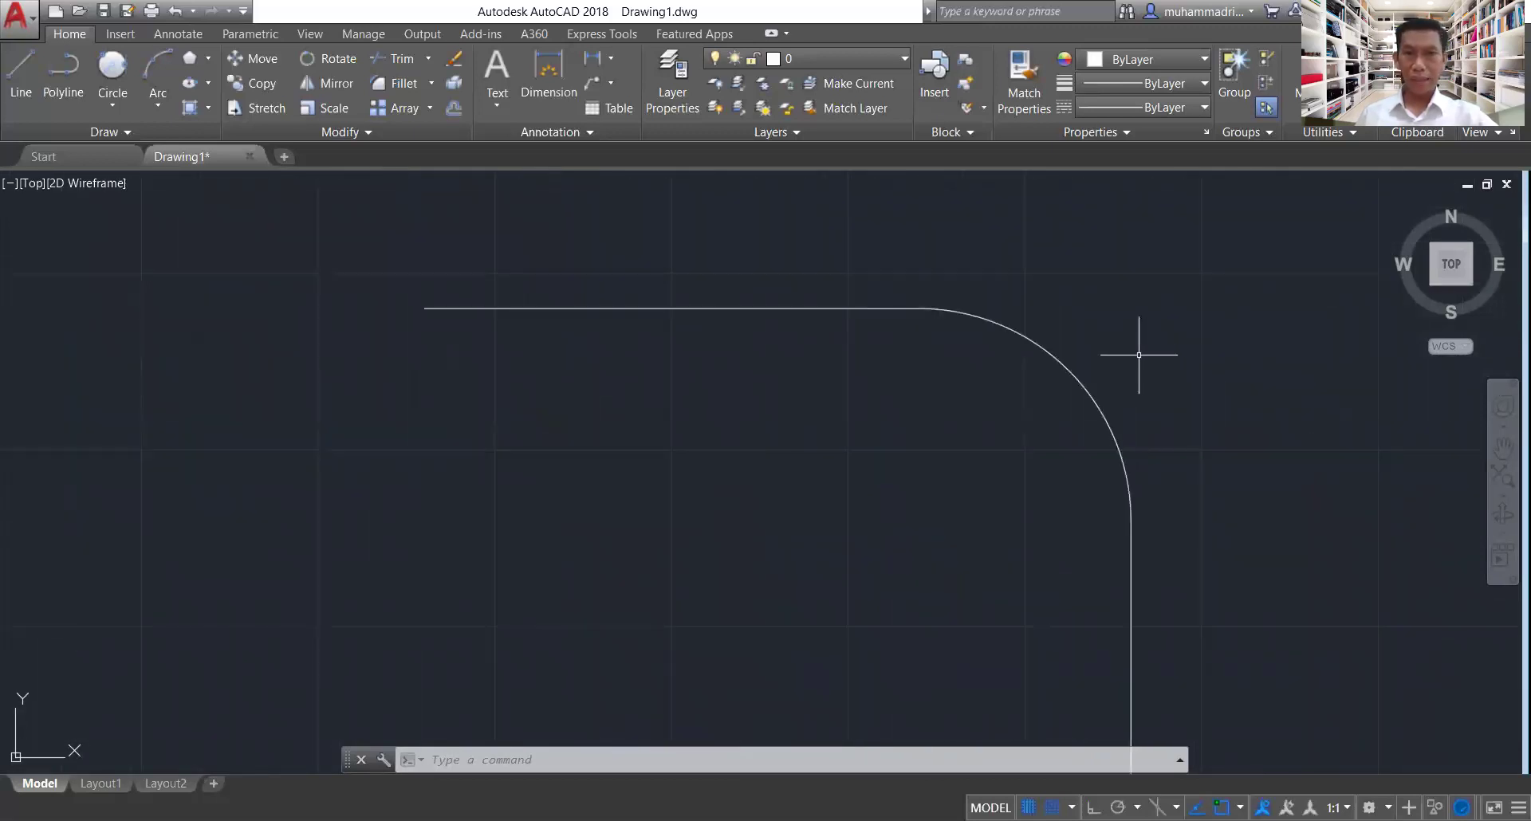
scroll(1142, 349, "down", 4)
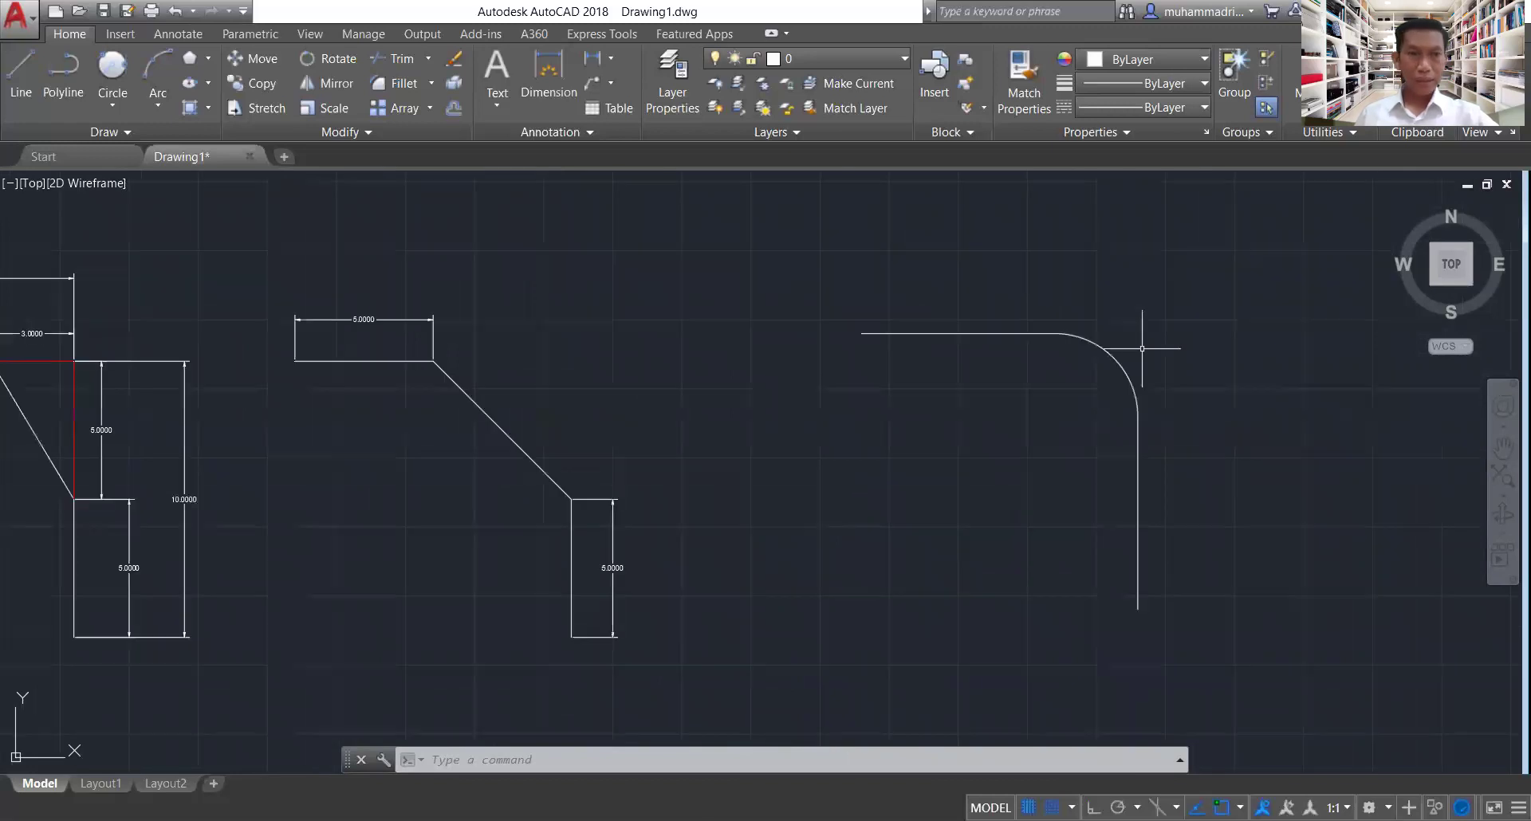
scroll(1142, 349, "down", 2)
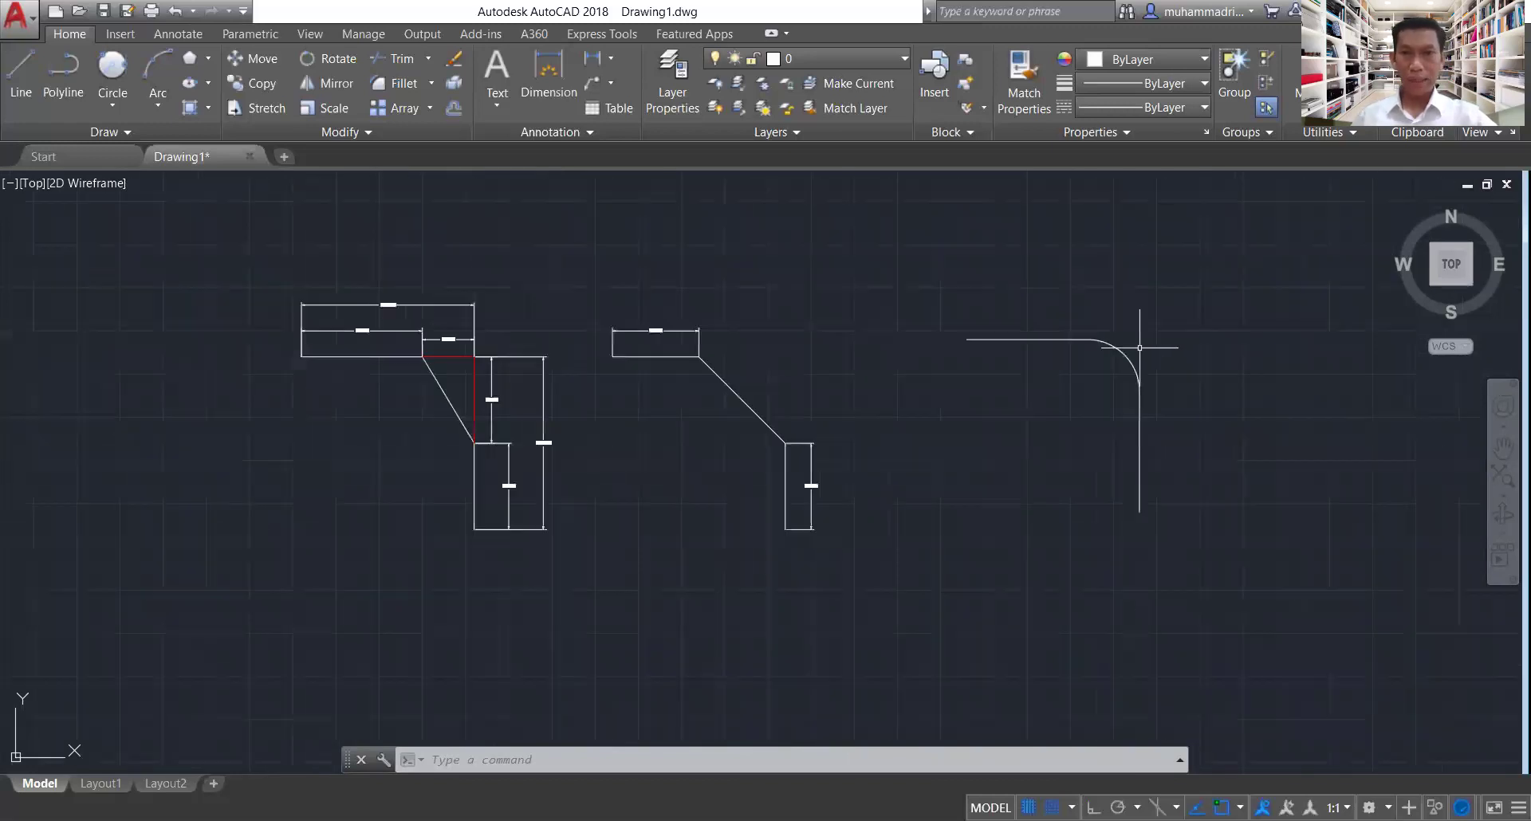
scroll(1166, 310, "up", 4)
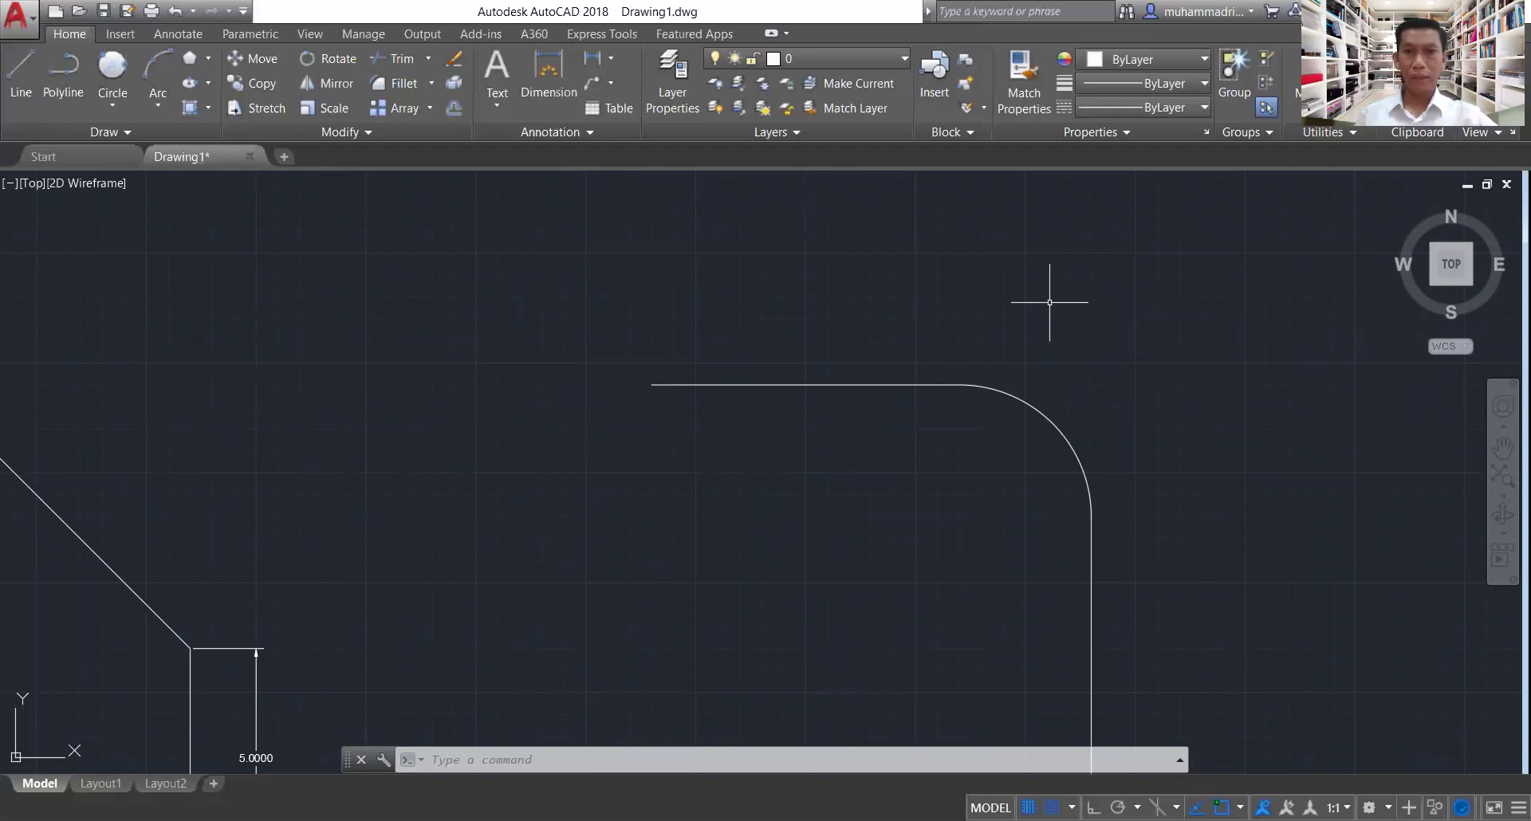
scroll(1034, 308, "down", 2)
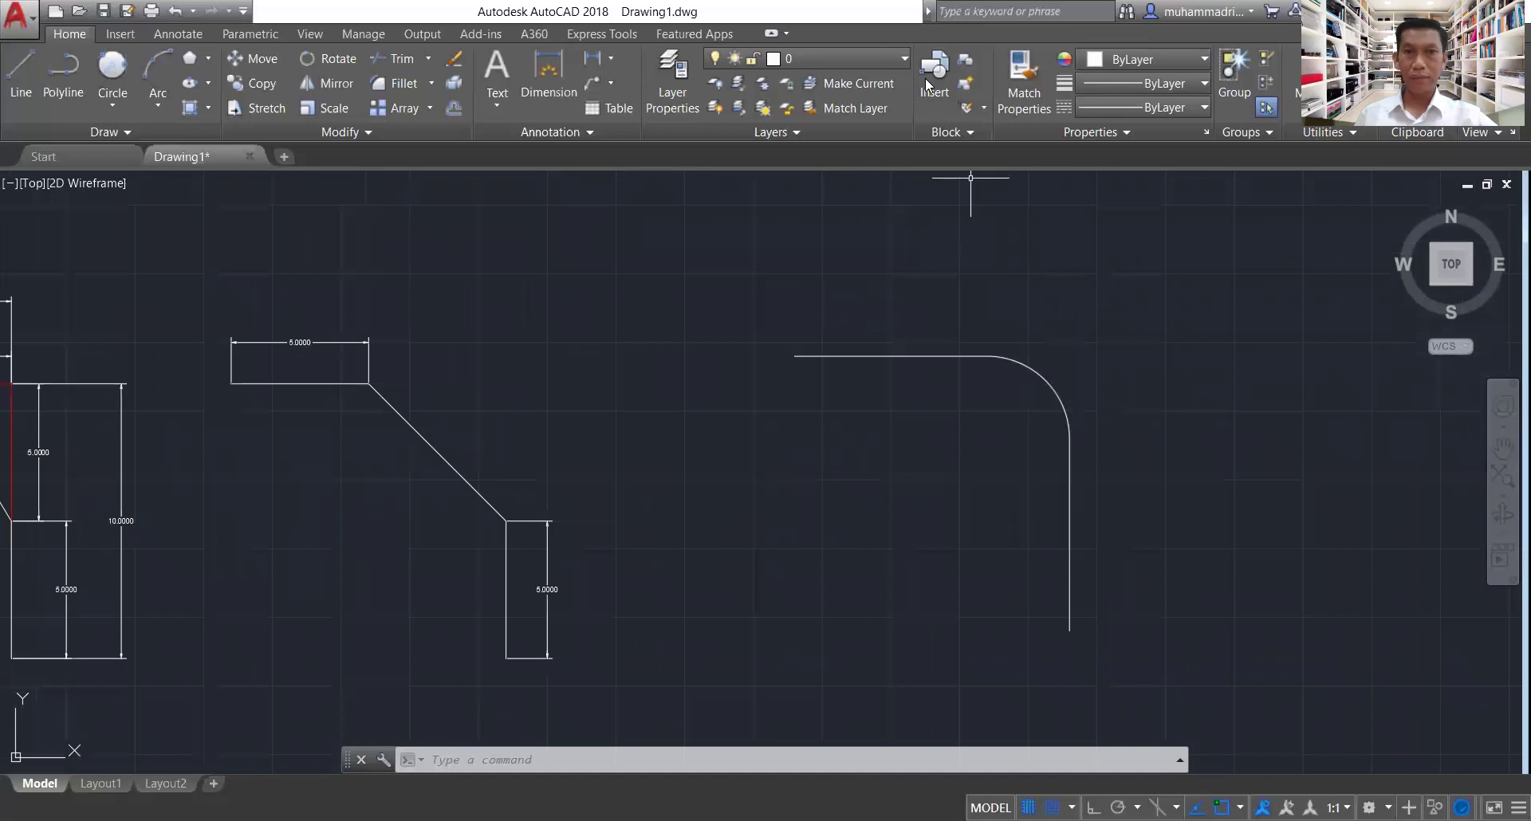